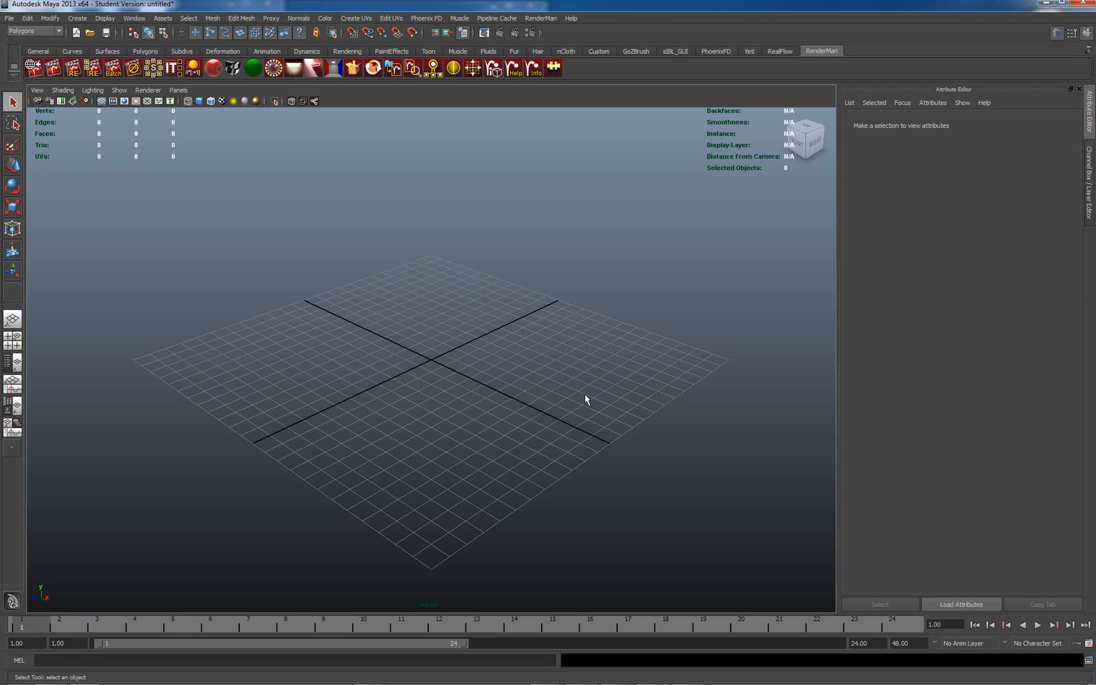
# Open the Visor on the Fluid Examples presets.
pyautogui.click(136, 18)
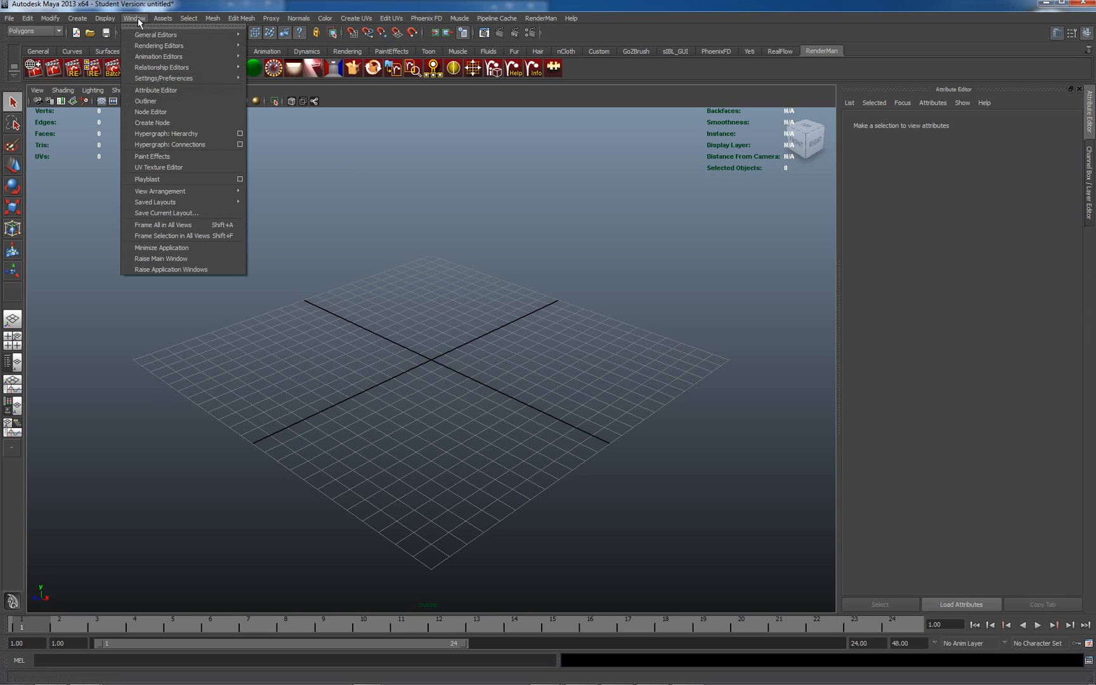
pyautogui.moveTo(147, 36)
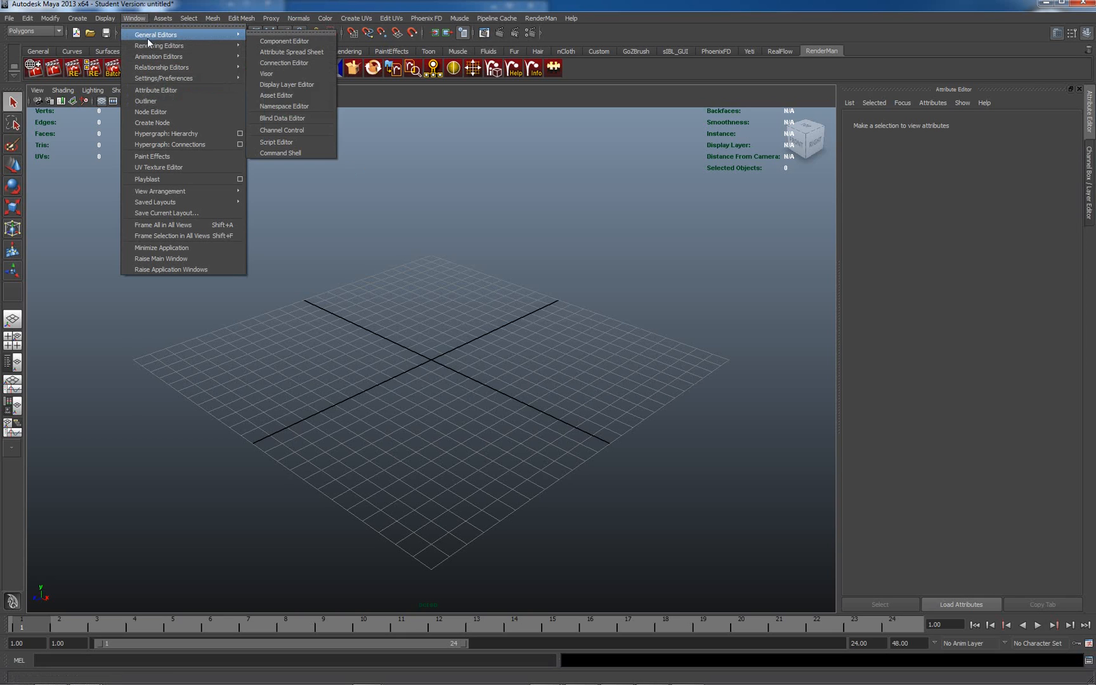
pyautogui.click(272, 73)
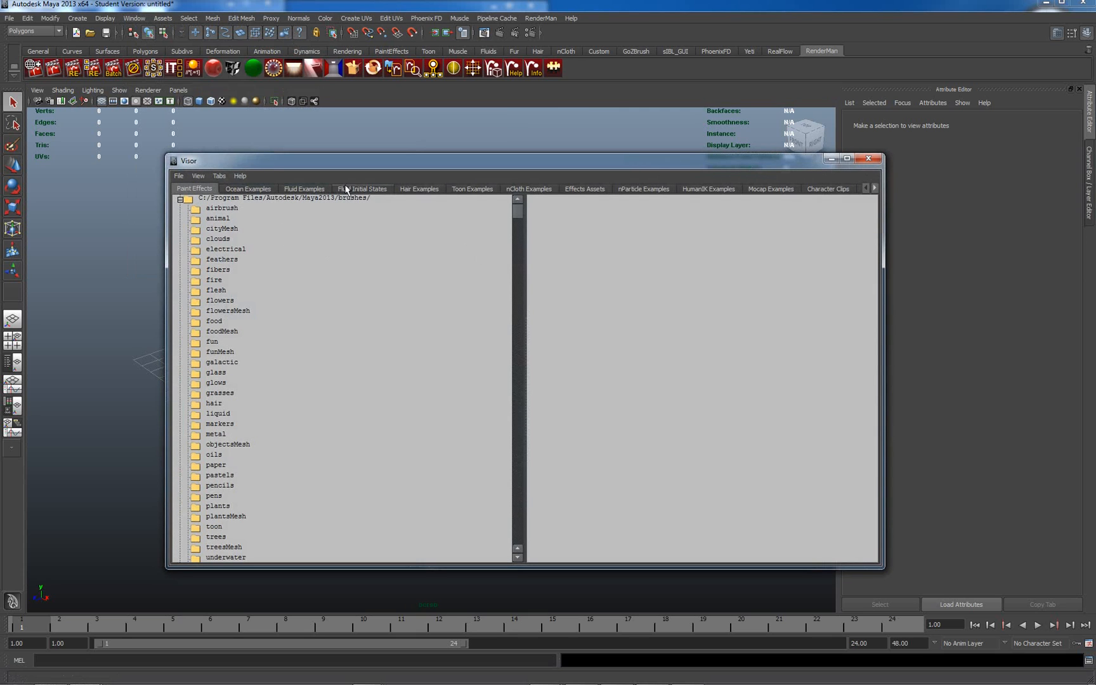
pyautogui.click(306, 189)
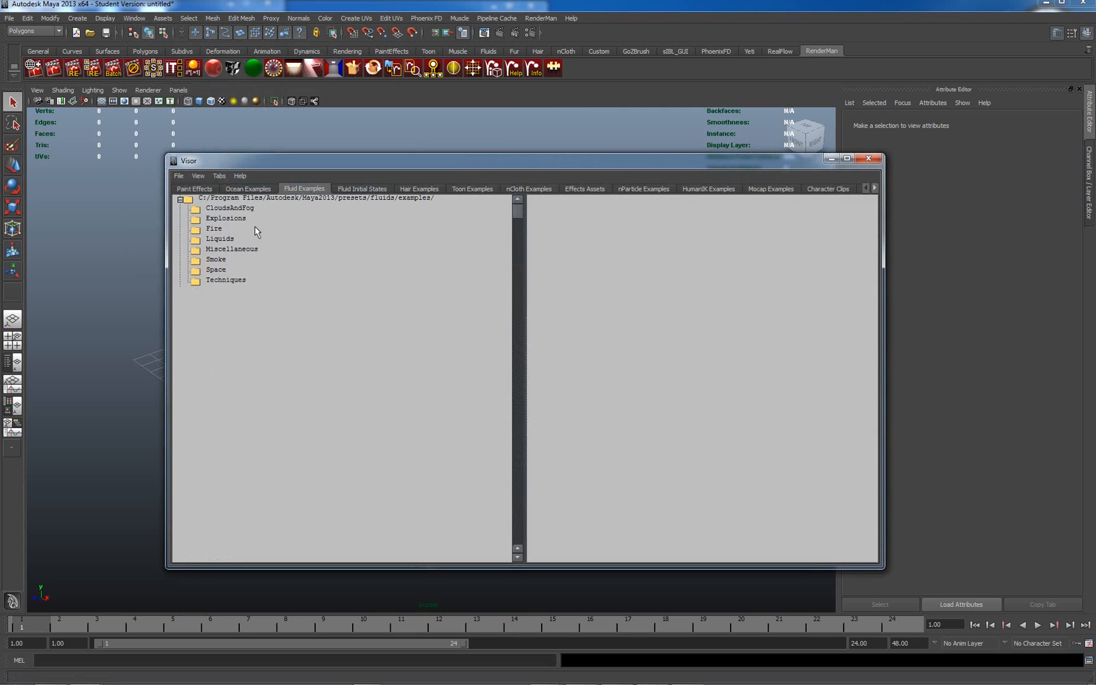
# Look through the fluid example folders, including clouds and fog, explosions, fire, liquids, smoke and space, and close the Visor.
pyautogui.click(242, 209)
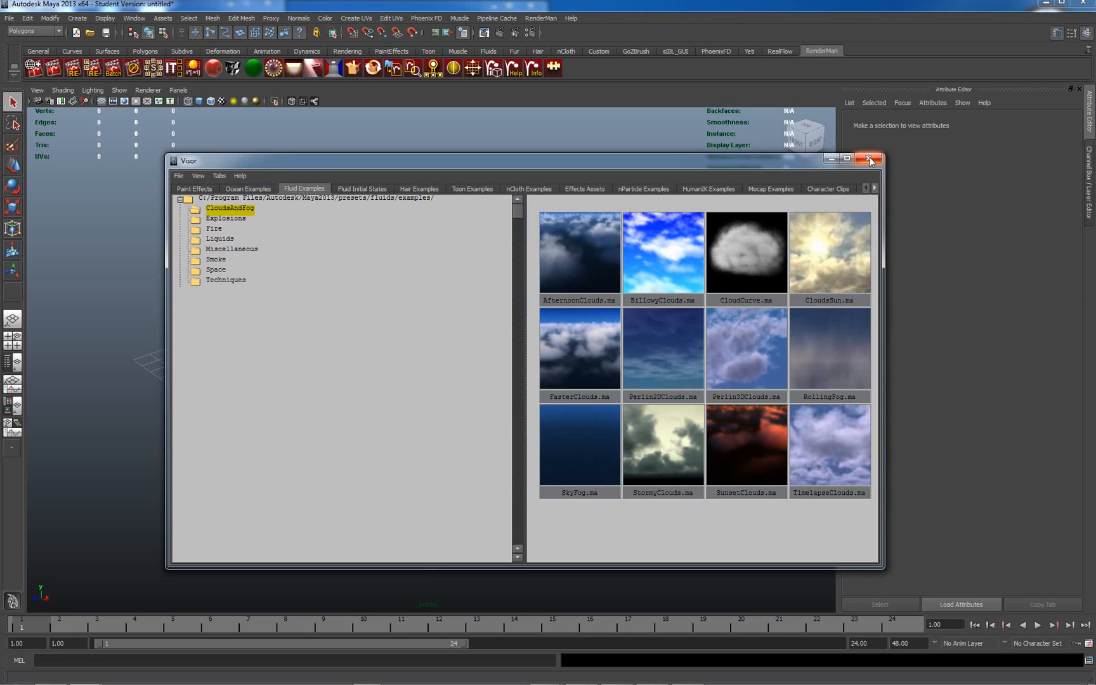
pyautogui.click(234, 220)
pyautogui.click(219, 229)
pyautogui.click(218, 238)
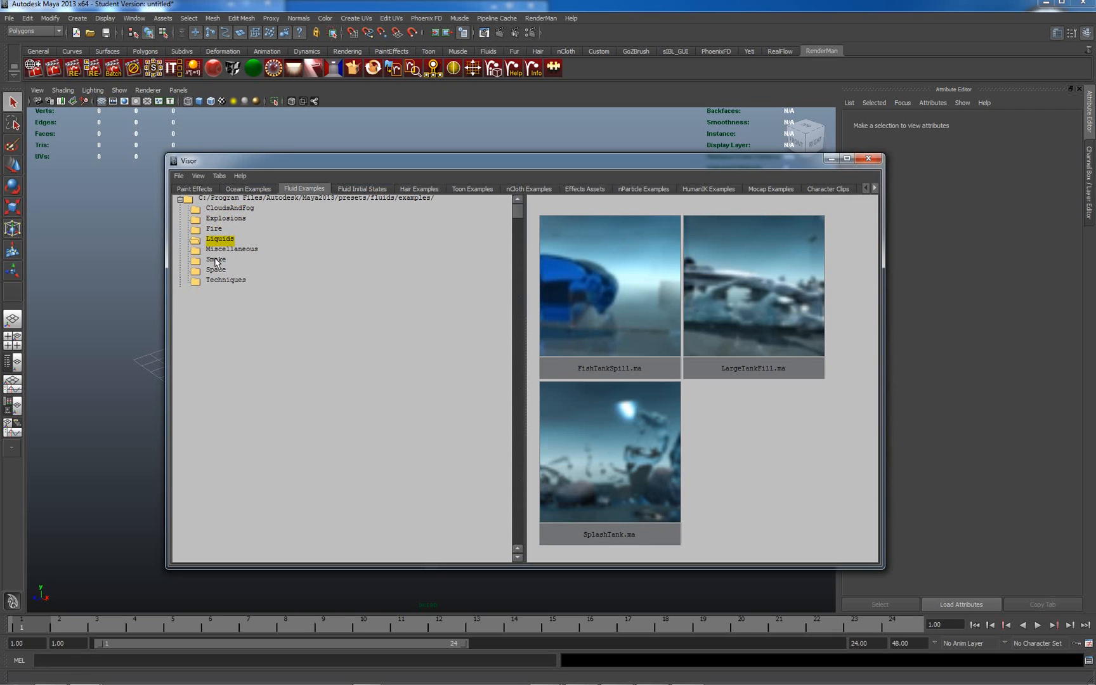
pyautogui.click(217, 260)
pyautogui.click(217, 269)
pyautogui.click(226, 281)
pyautogui.click(218, 259)
pyautogui.click(226, 250)
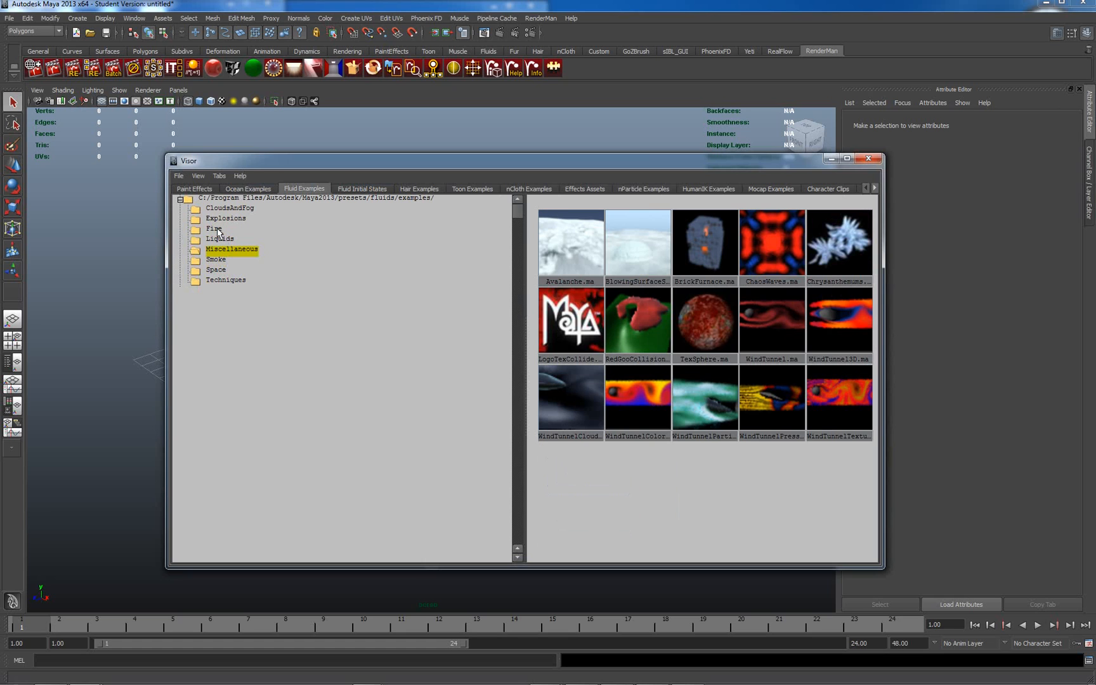
pyautogui.click(214, 229)
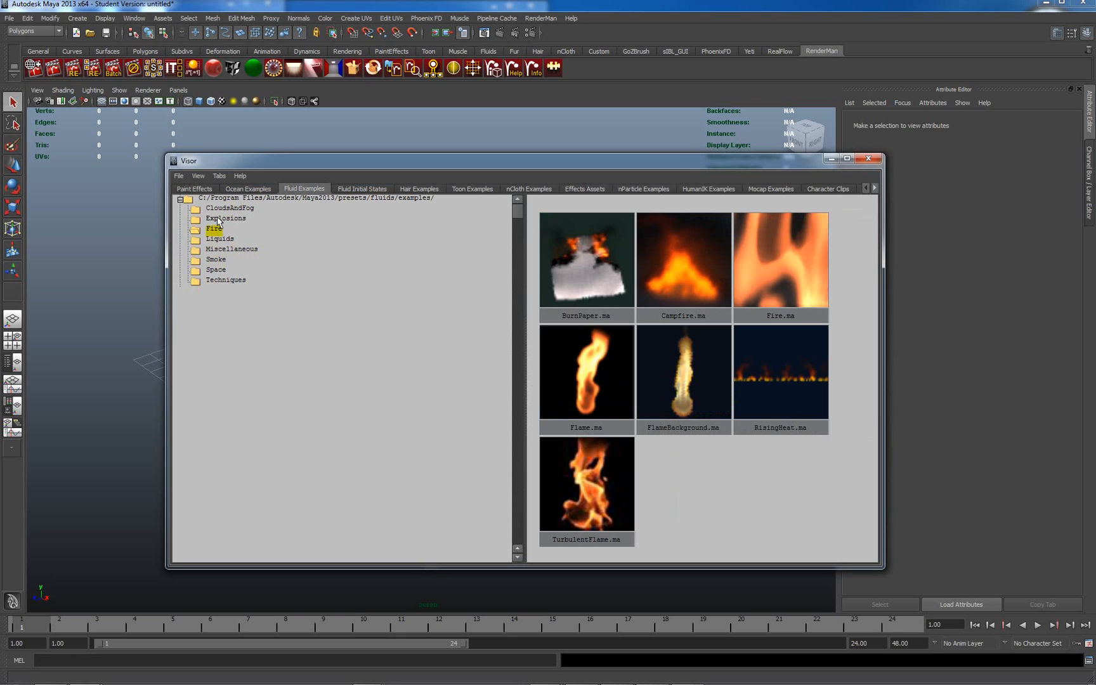
pyautogui.click(220, 219)
pyautogui.click(230, 208)
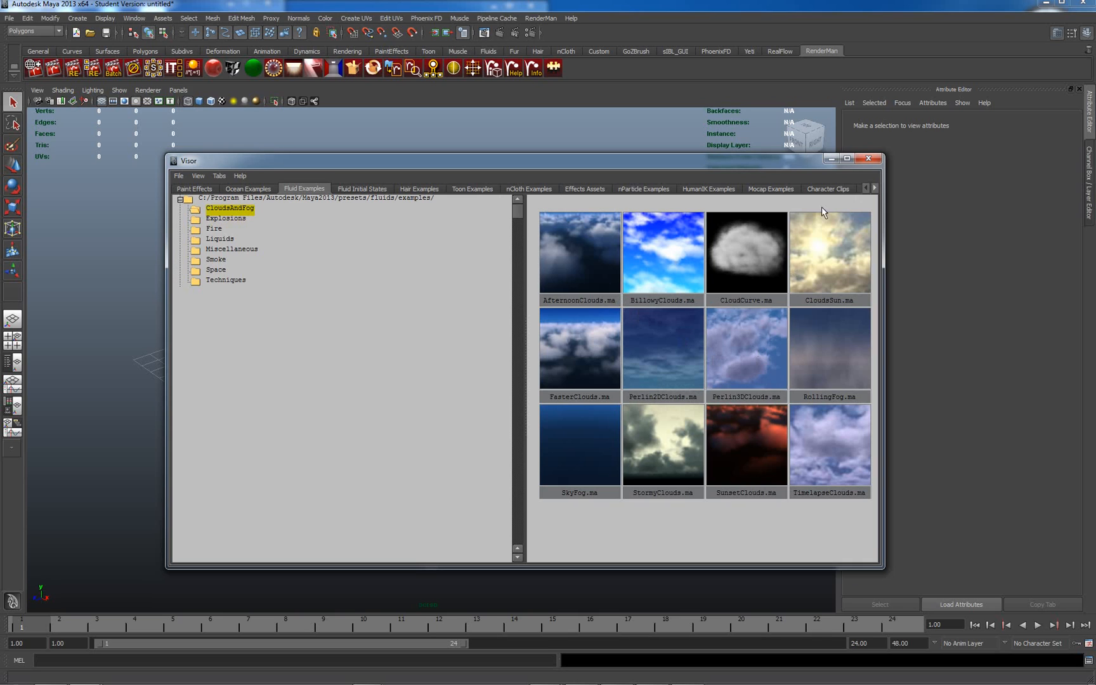
pyautogui.click(868, 159)
# Switch to Picasa Photo Viewer and bring the blade_runner.jpg reference image into view over the viewport.
pyautogui.moveTo(691, 683)
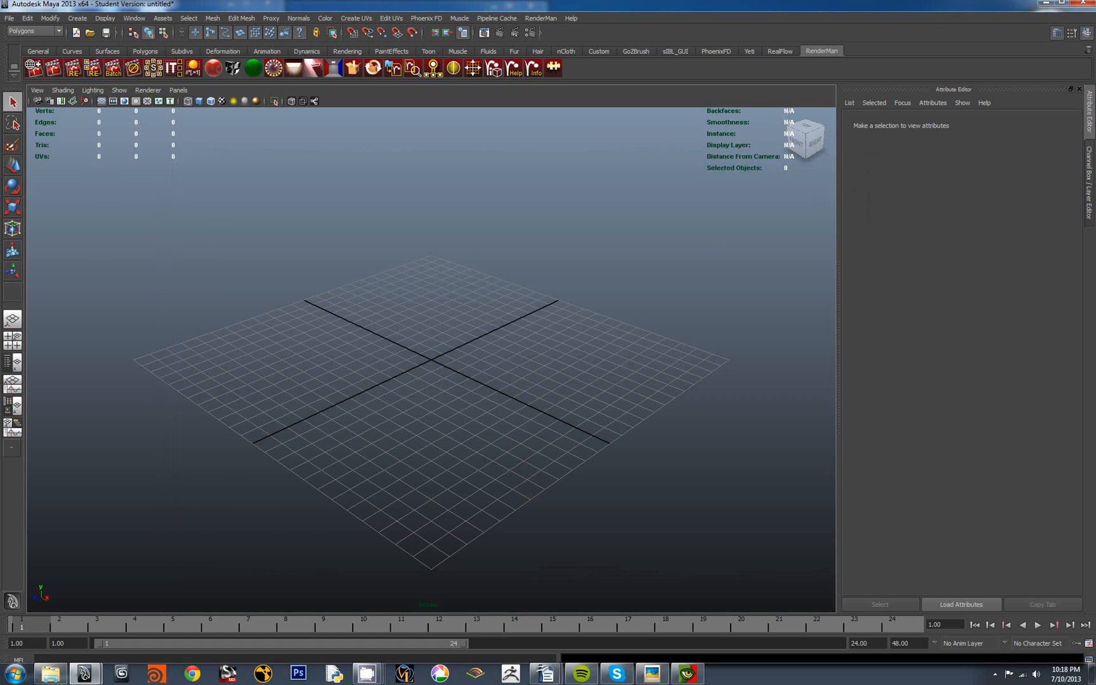
pyautogui.click(653, 678)
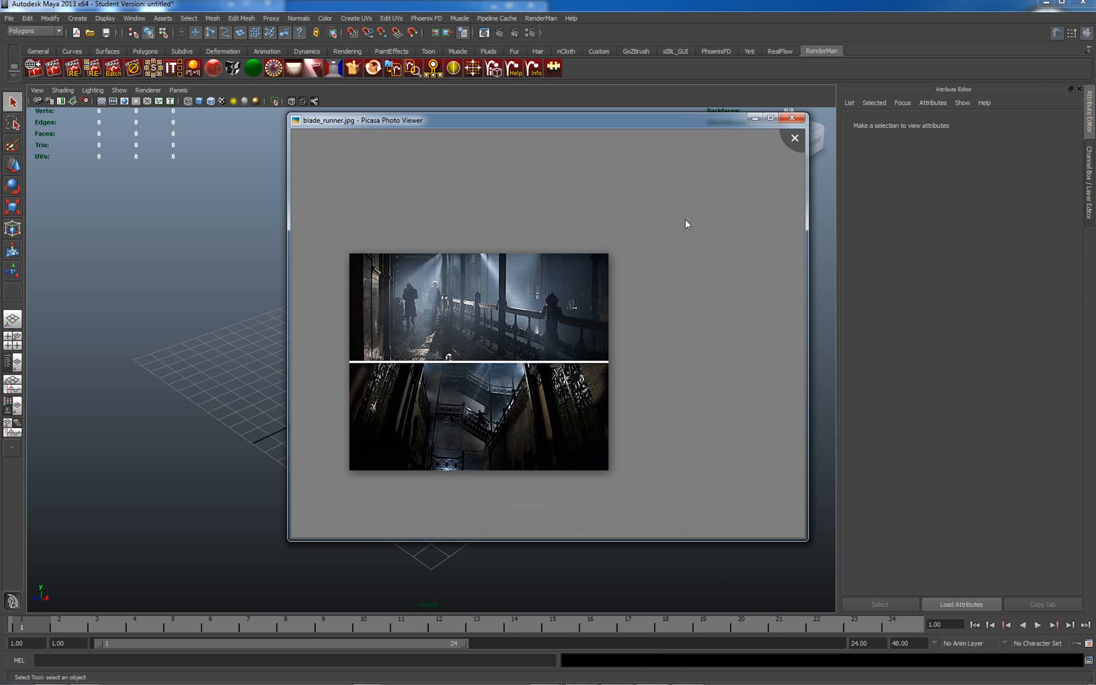
pyautogui.click(794, 138)
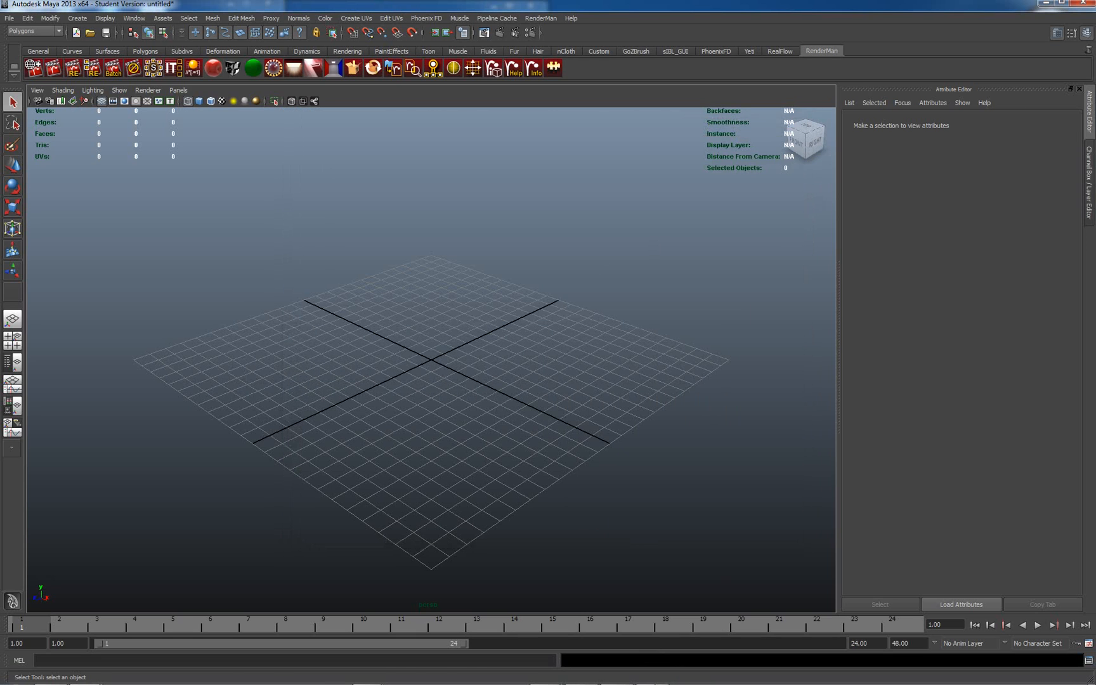
pyautogui.moveTo(653, 682)
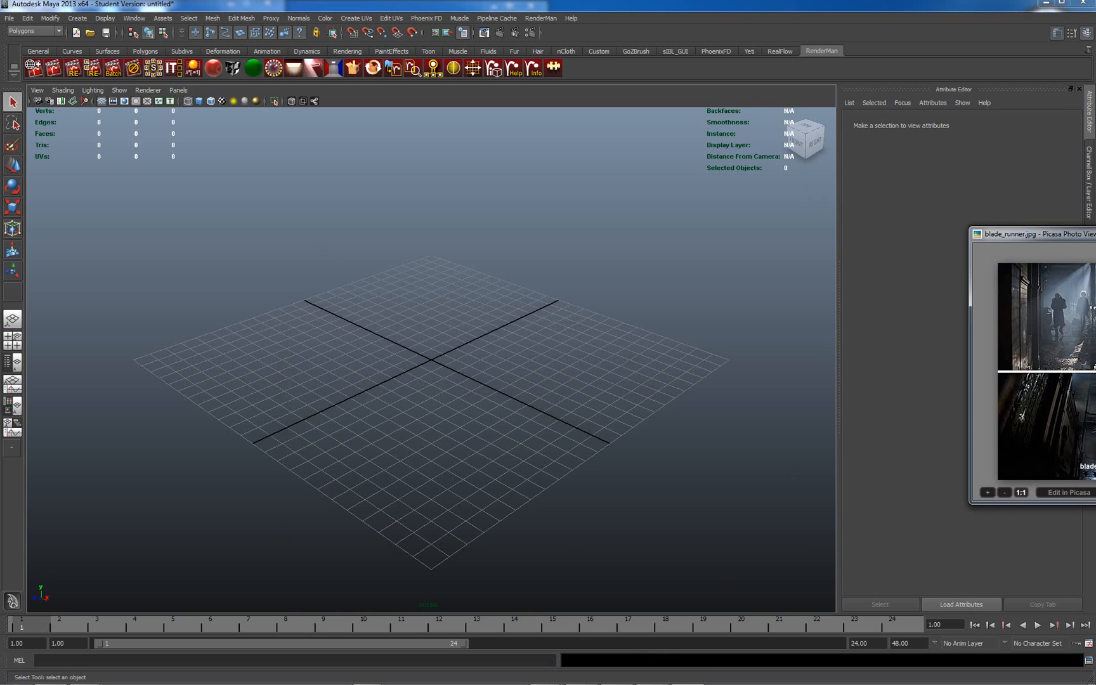
pyautogui.moveTo(1095, 233); pyautogui.dragTo(519, 182)
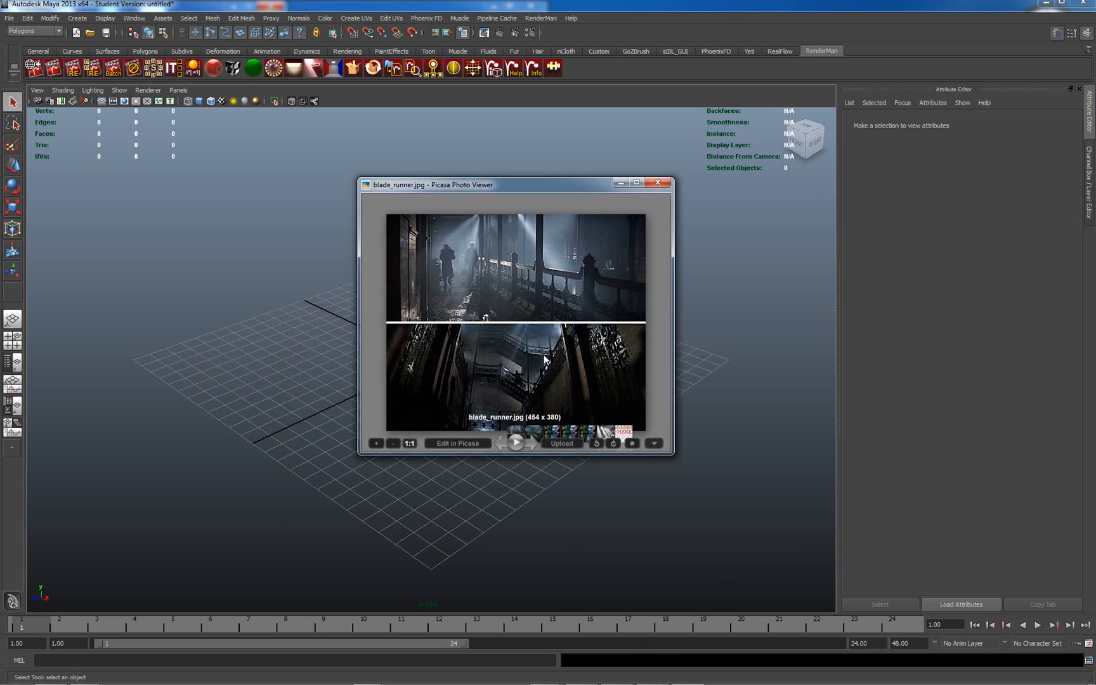
# Look through the reference images up to the Grand Central Terminal photo, enlarge it for viewing, and close the viewer.
pyautogui.click(532, 446)
pyautogui.click(532, 446)
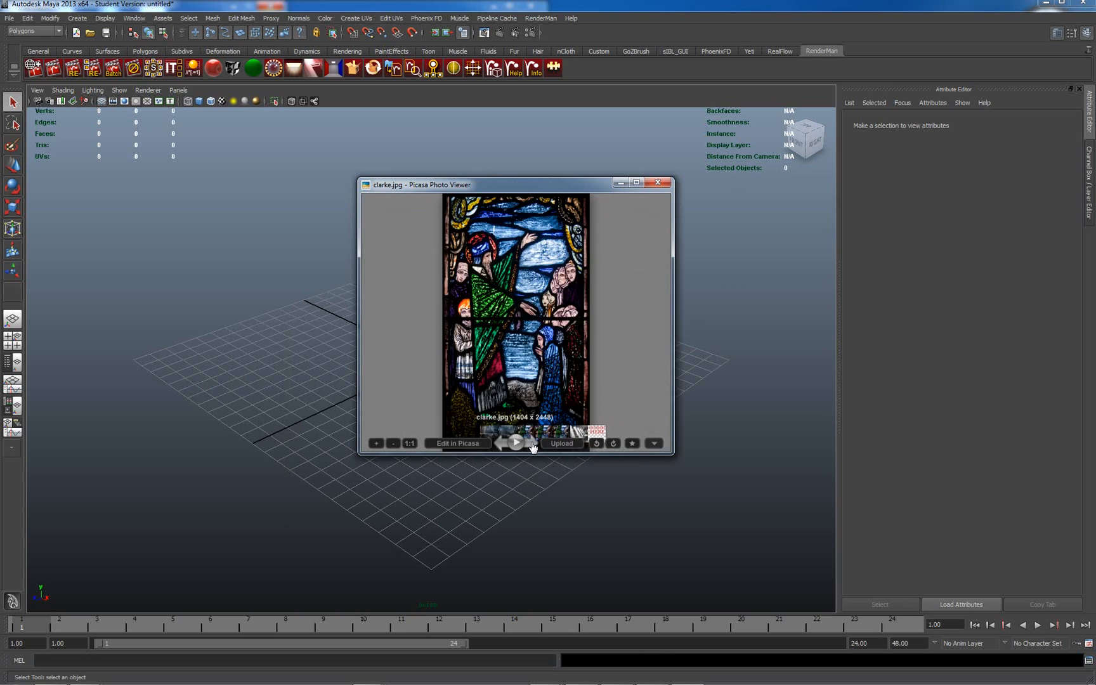
pyautogui.click(532, 446)
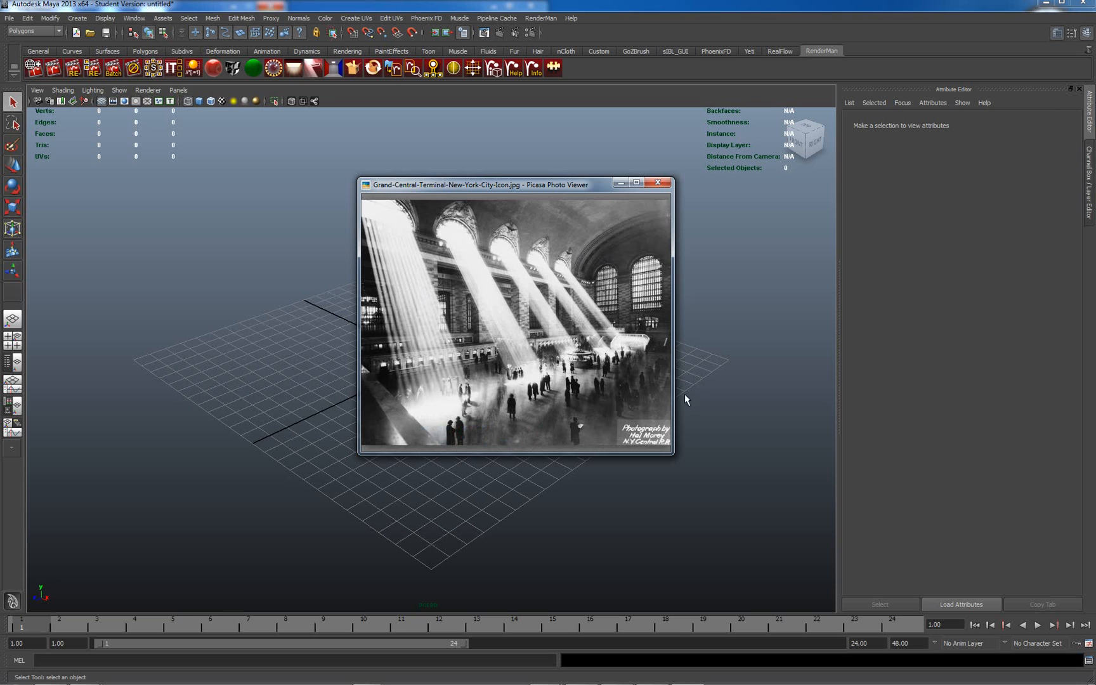
pyautogui.moveTo(672, 452); pyautogui.dragTo(927, 583)
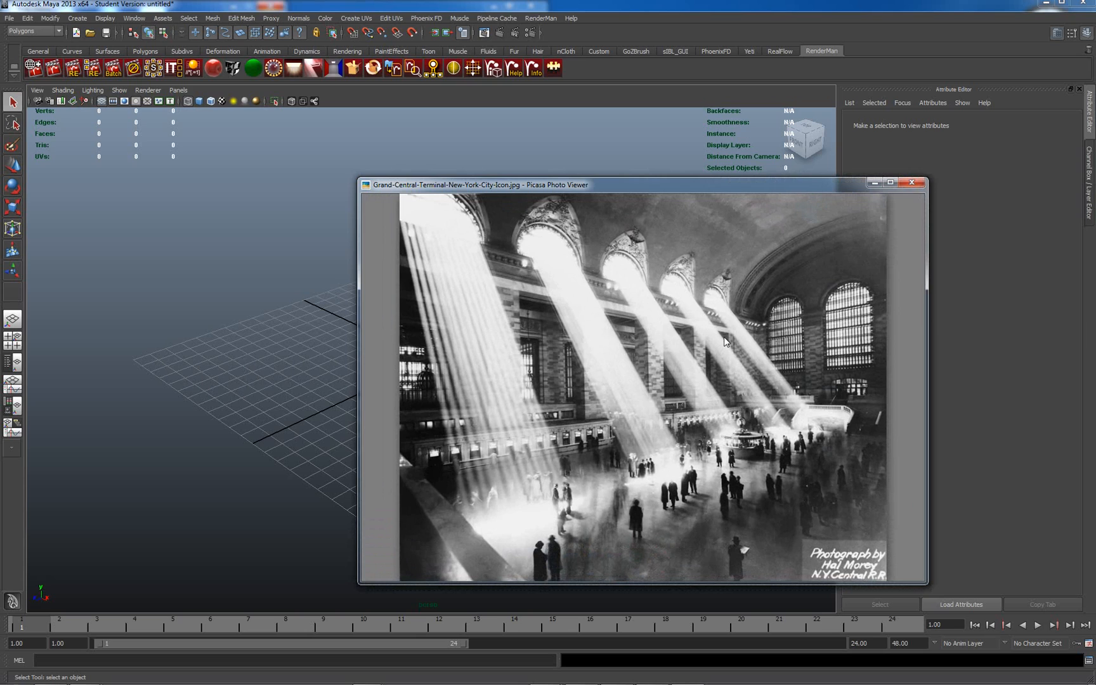
pyautogui.click(912, 183)
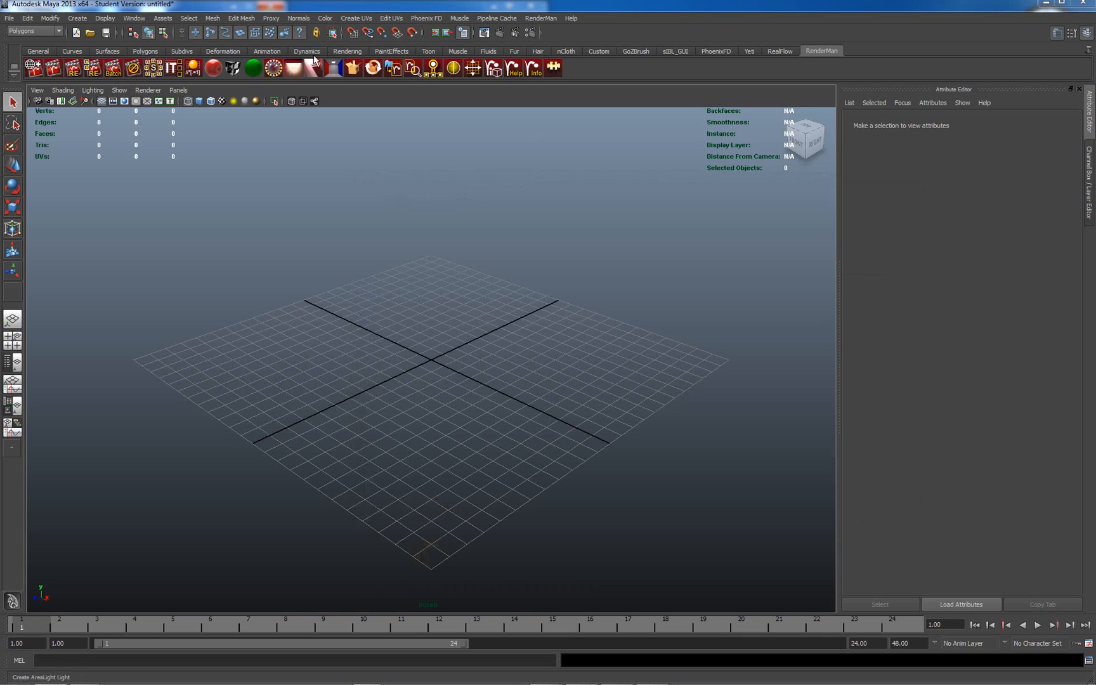
# Create a 3D fluid container on the grid at the scene's origin.
pyautogui.click(490, 51)
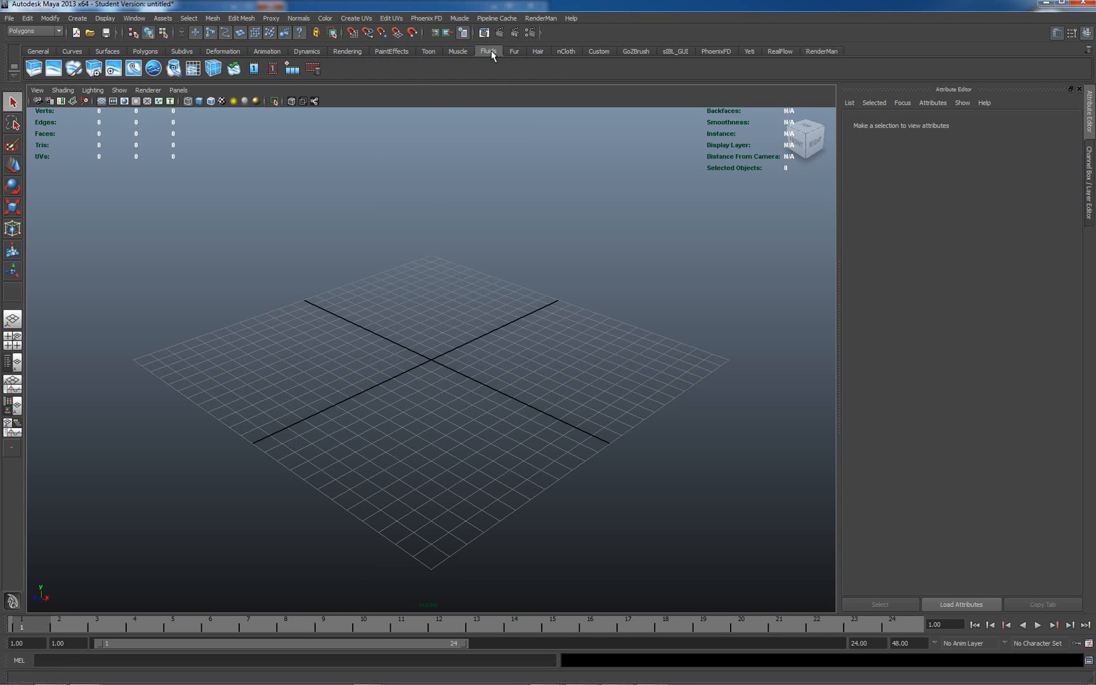
pyautogui.click(34, 68)
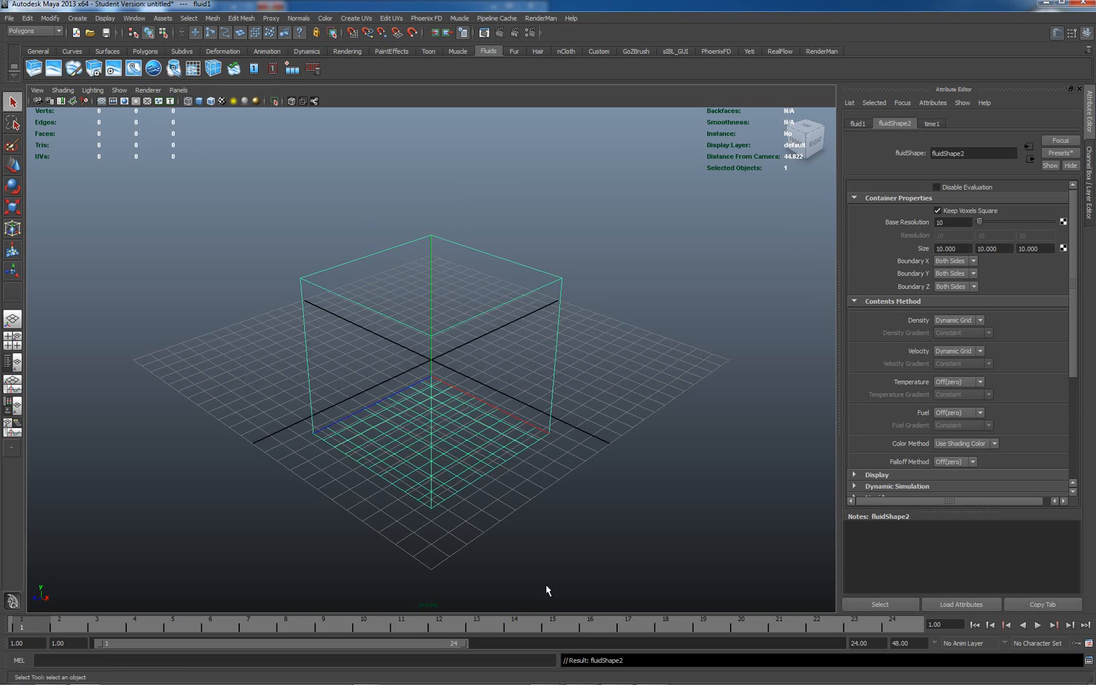
# Check the RenderMan render settings, render the perspective view, and bring up the render window.
pyautogui.click(823, 51)
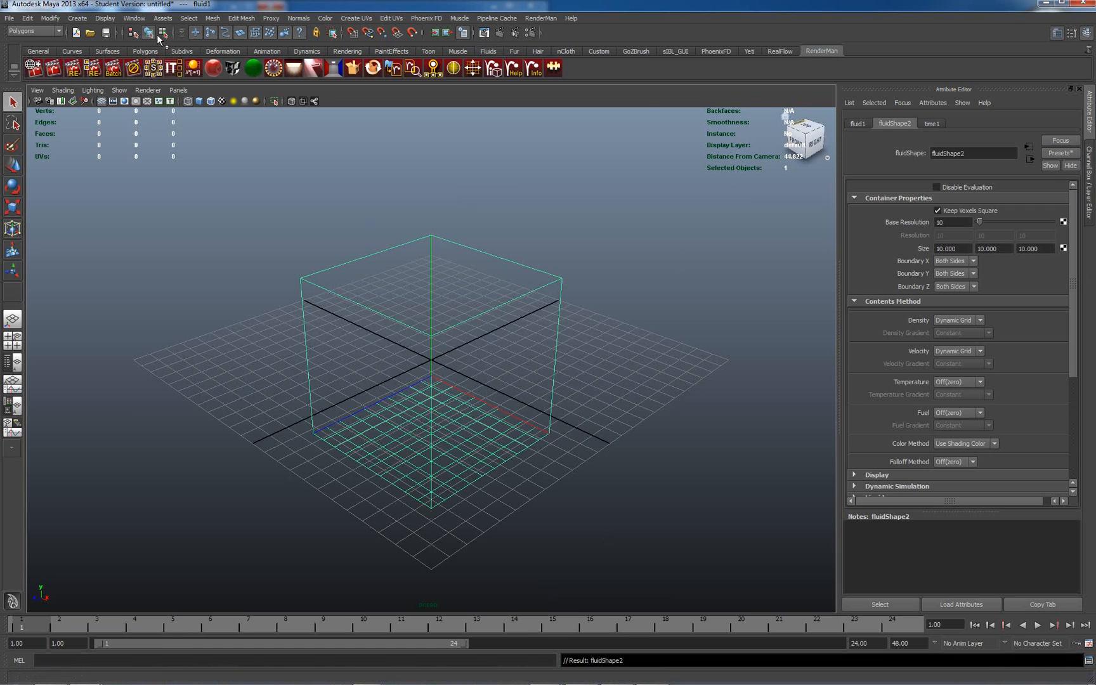
pyautogui.click(29, 72)
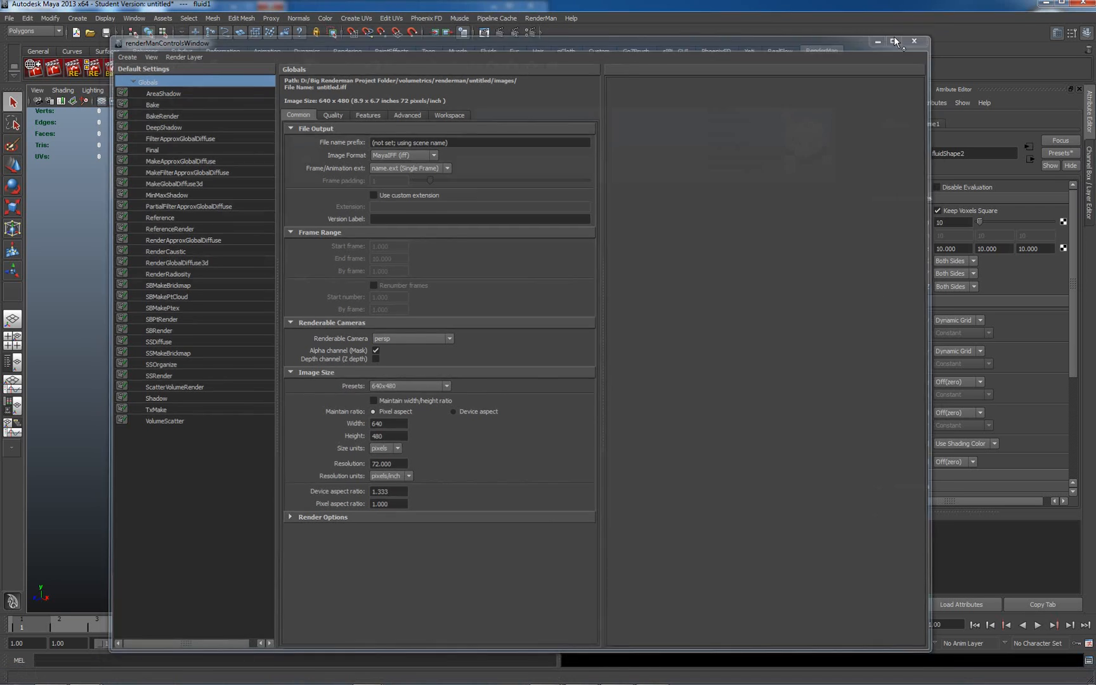
pyautogui.click(920, 37)
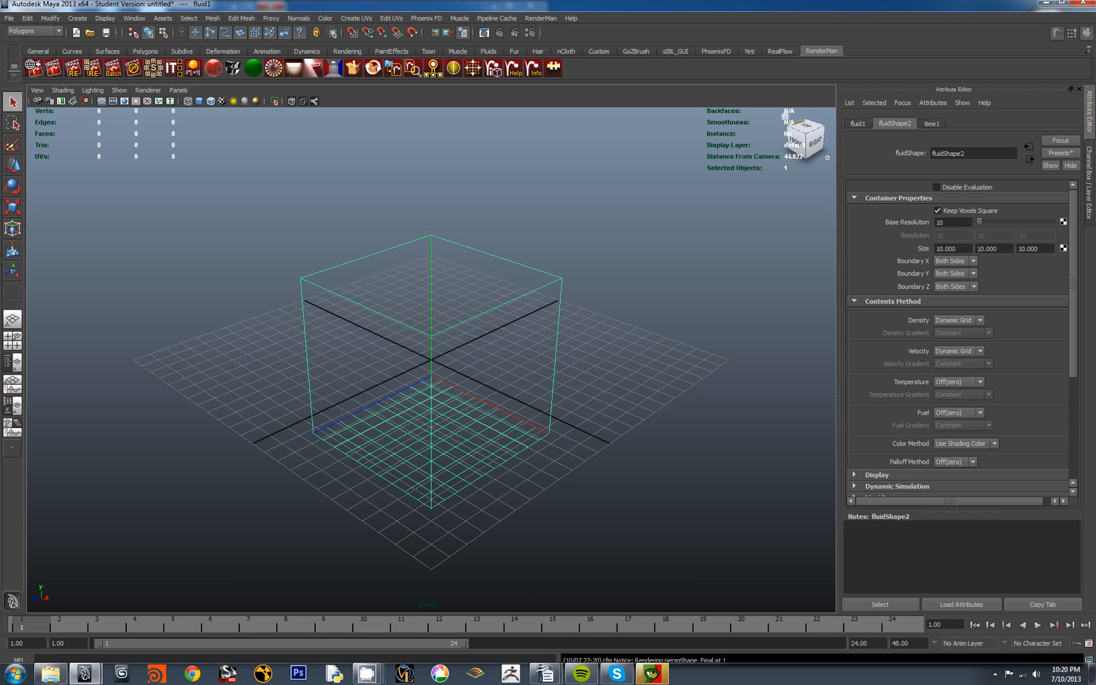
pyautogui.click(647, 677)
# Set the render window to Always on Top and place it beside the fluid container in the viewport.
pyautogui.rightClick(327, 206)
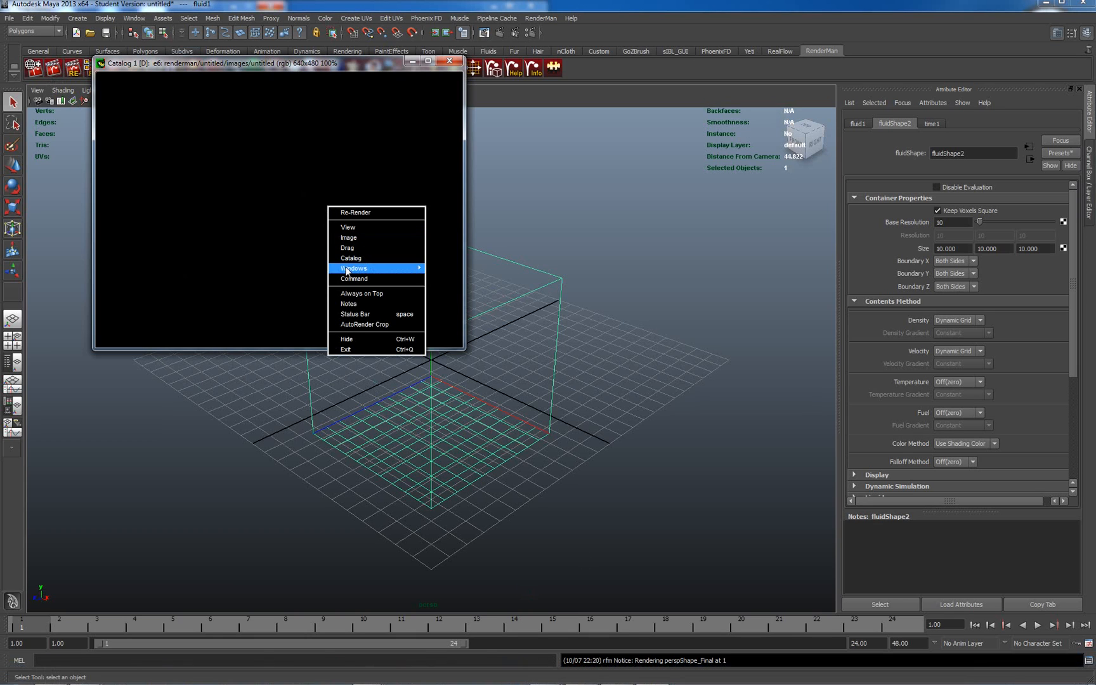
pyautogui.click(343, 294)
pyautogui.moveTo(344, 62); pyautogui.dragTo(232, 18)
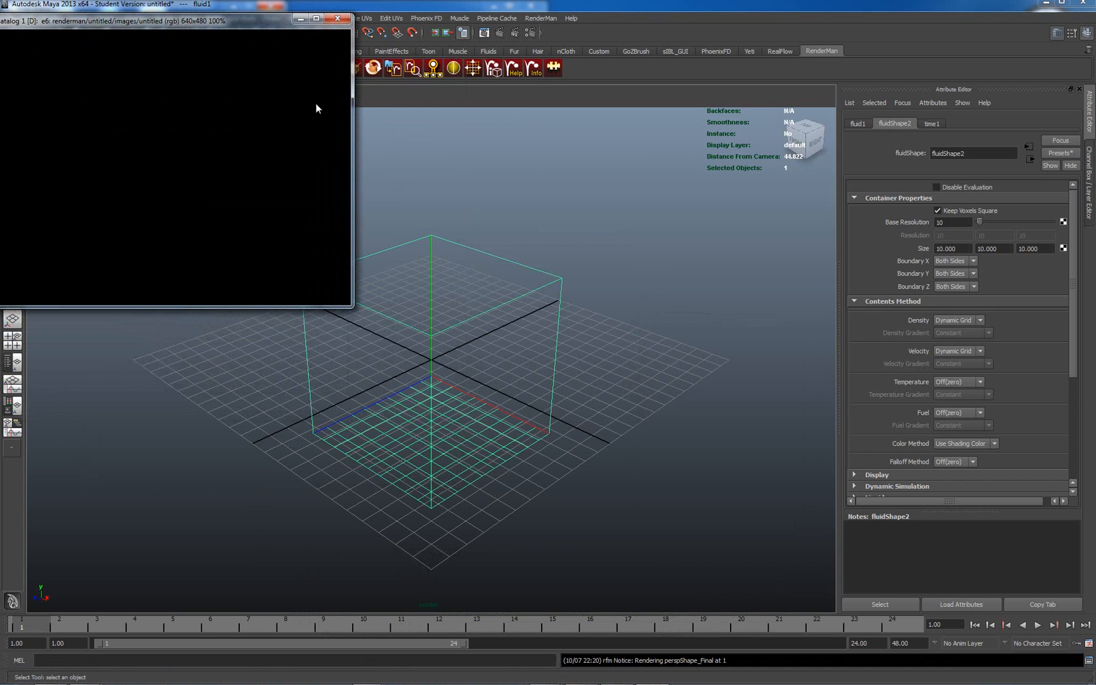
pyautogui.keyDown('alt'); pyautogui.moveTo(673, 408); pyautogui.dragTo(735, 420, button='middle'); pyautogui.keyUp('alt')
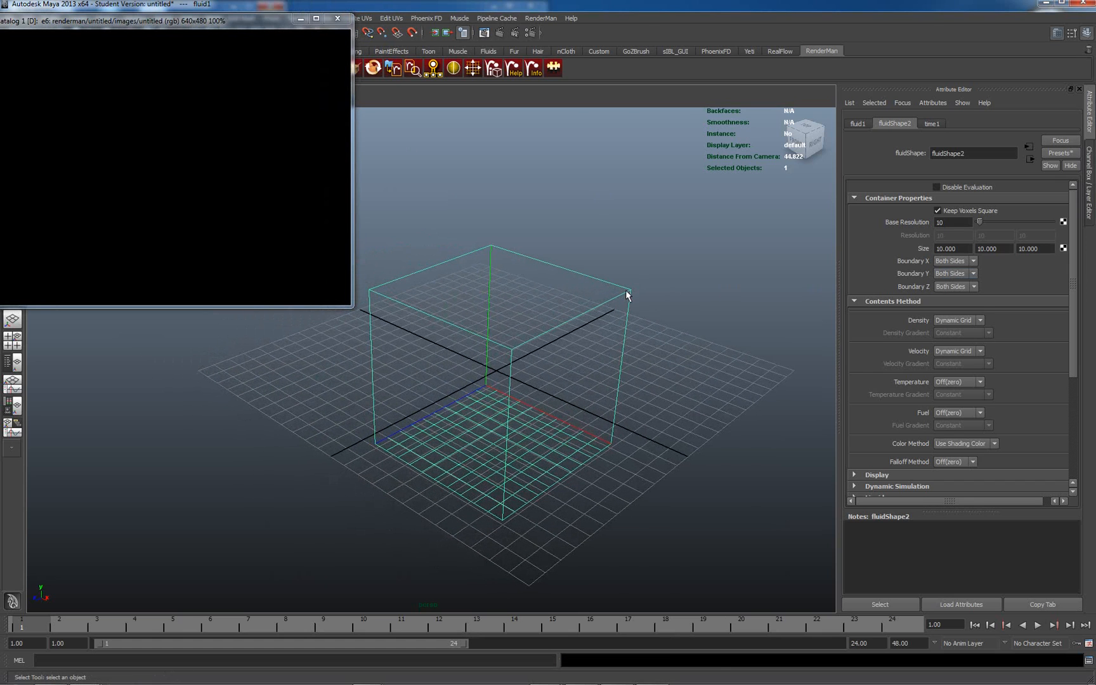
pyautogui.moveTo(248, 24); pyautogui.dragTo(226, 114)
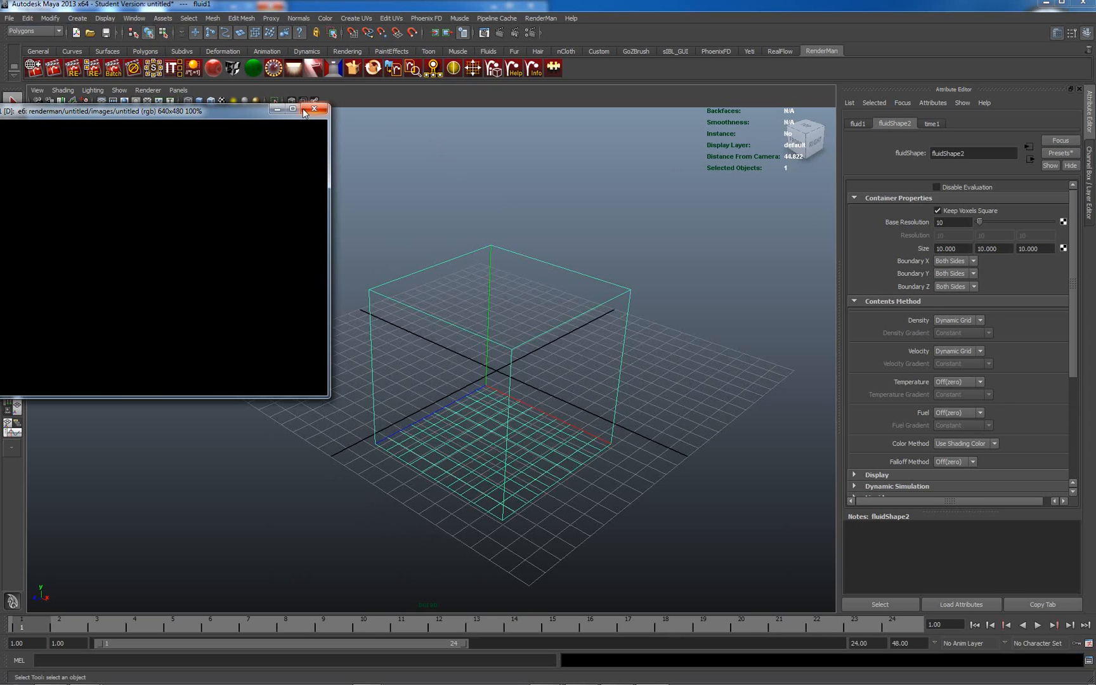
pyautogui.moveTo(246, 112); pyautogui.dragTo(243, 127)
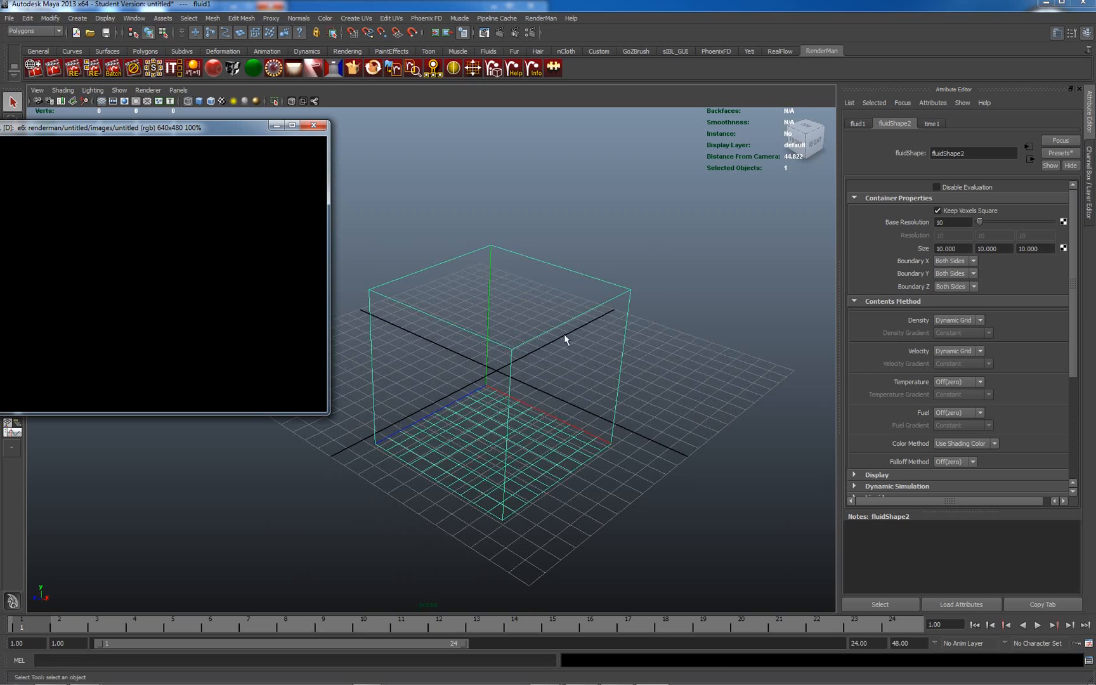
# Hide the viewport grid and set the fluid container's Density contents method to Gradient.
pyautogui.click(200, 104)
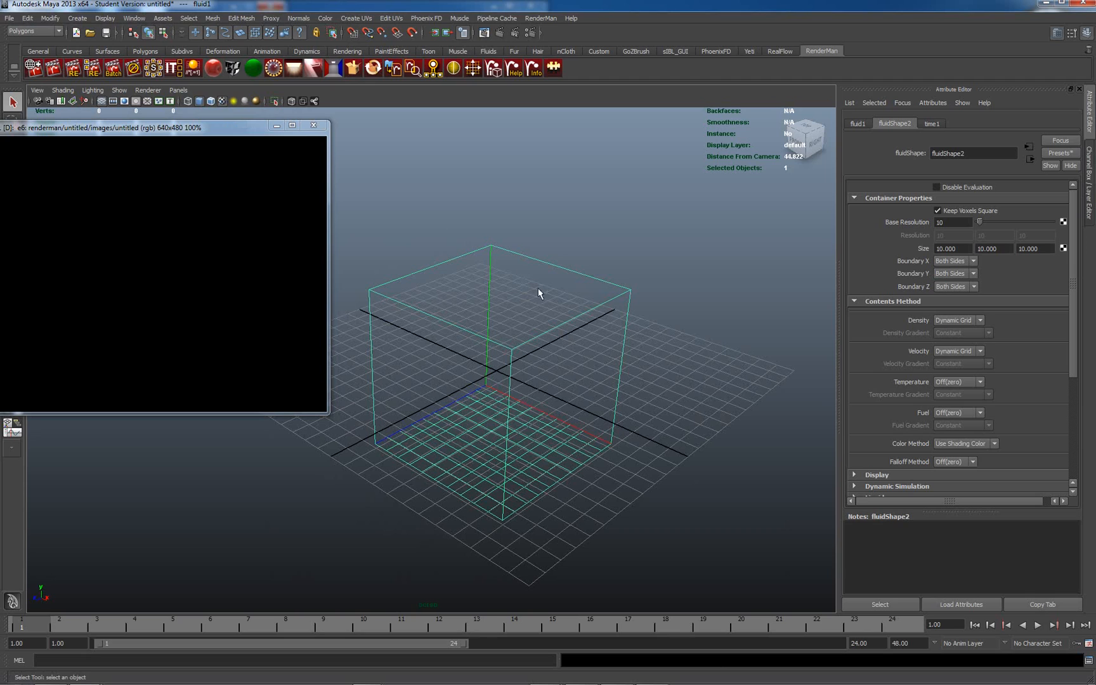
pyautogui.click(103, 104)
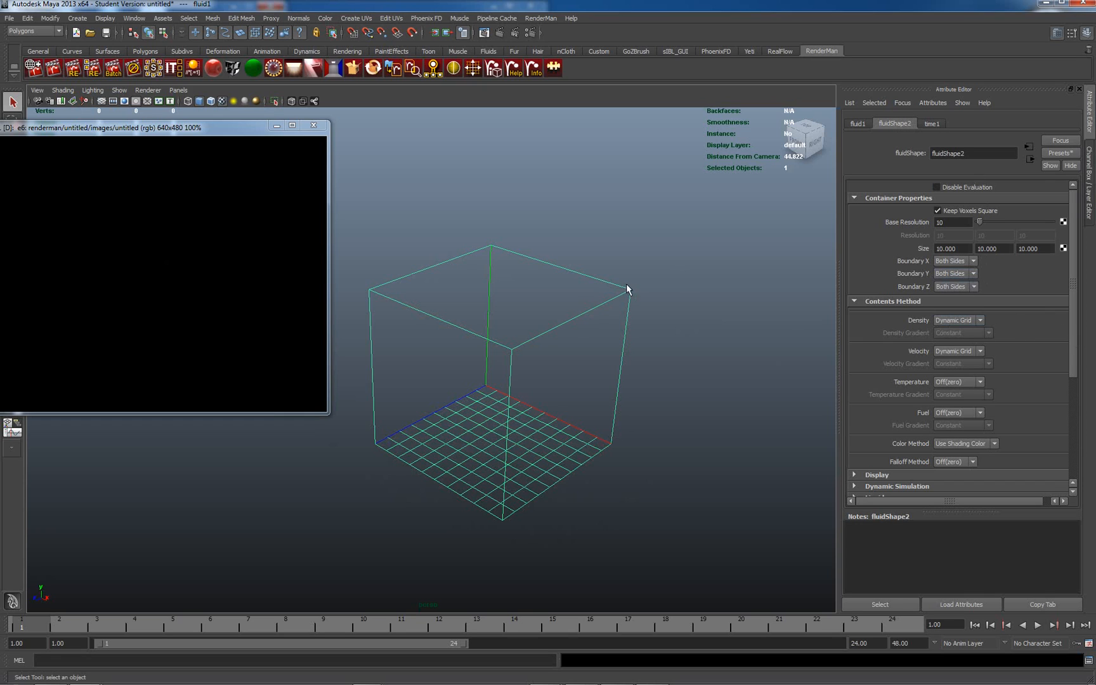
pyautogui.click(980, 319)
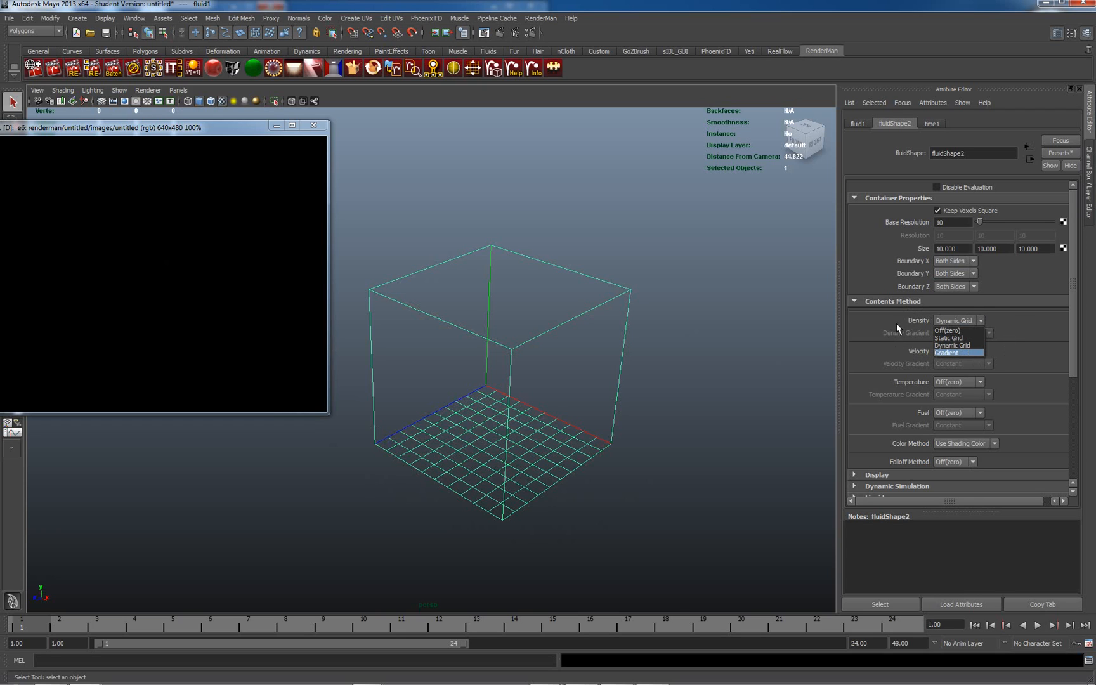
pyautogui.click(947, 352)
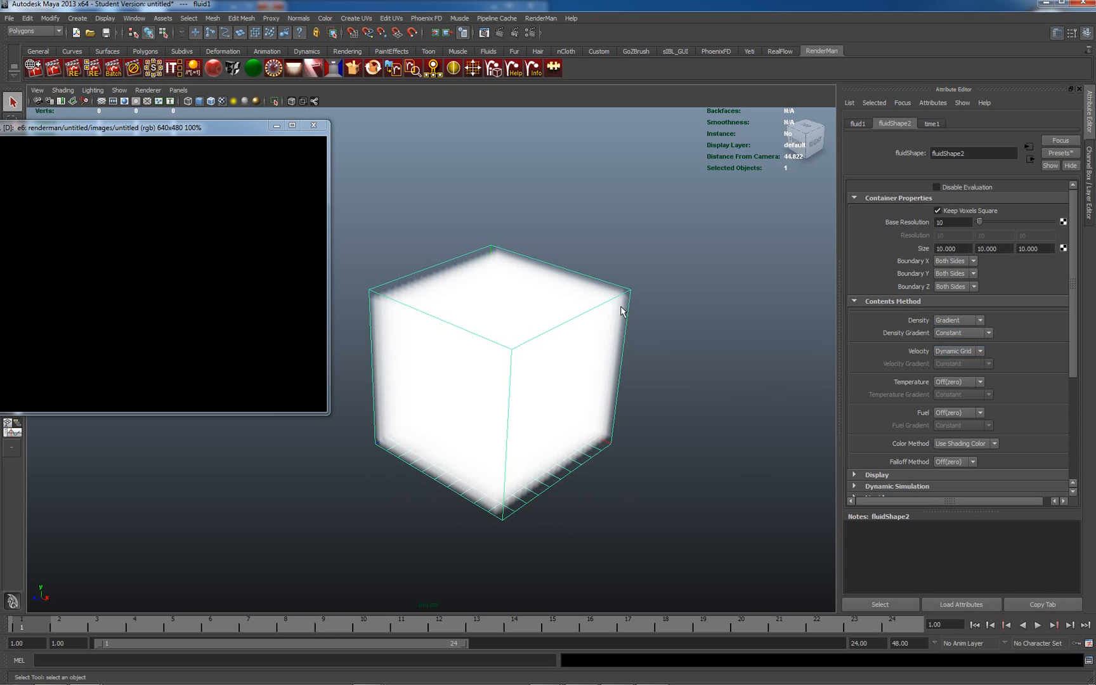
# Compare the fluid container's density in wireframe and smooth-shaded display.
pyautogui.click(198, 100)
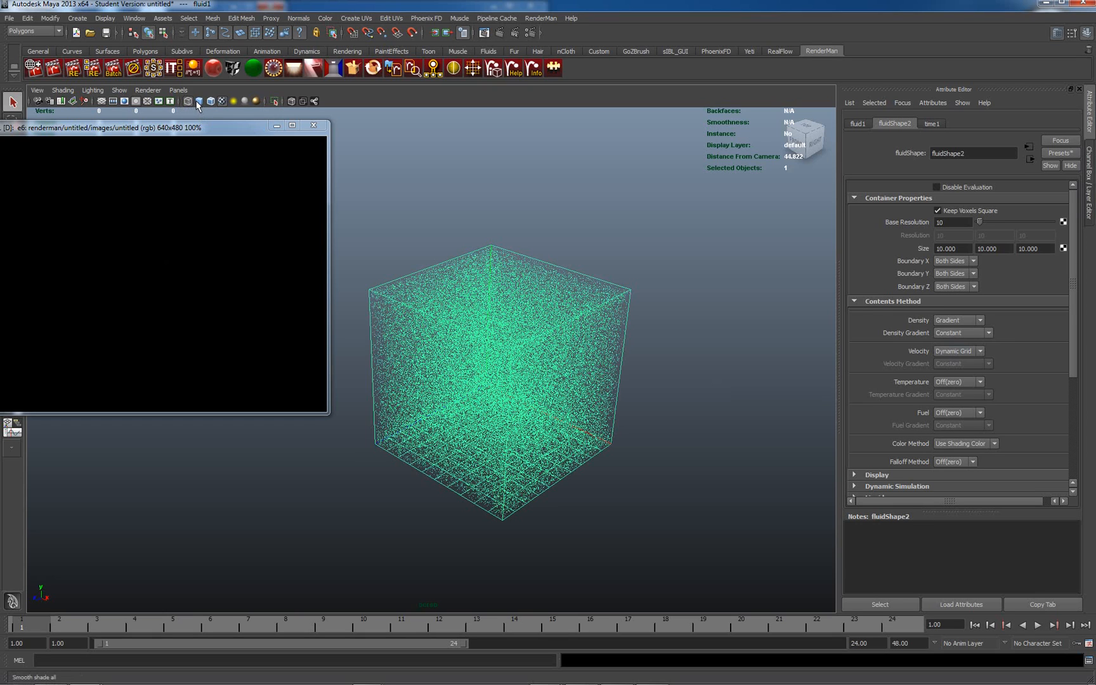
pyautogui.click(198, 101)
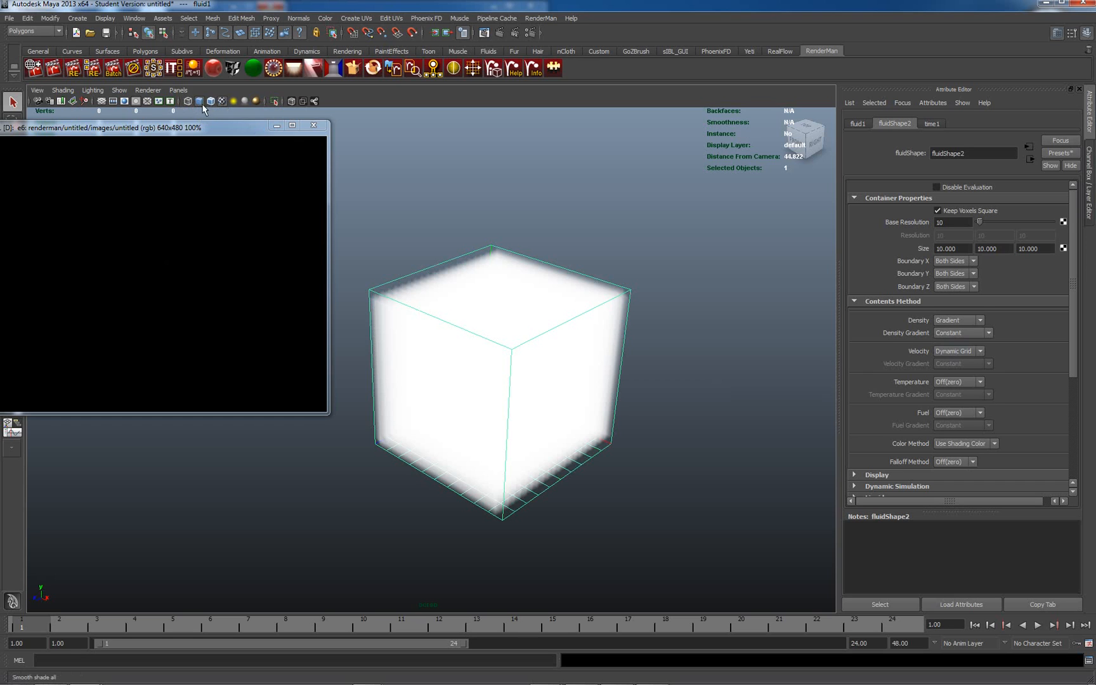
pyautogui.click(197, 101)
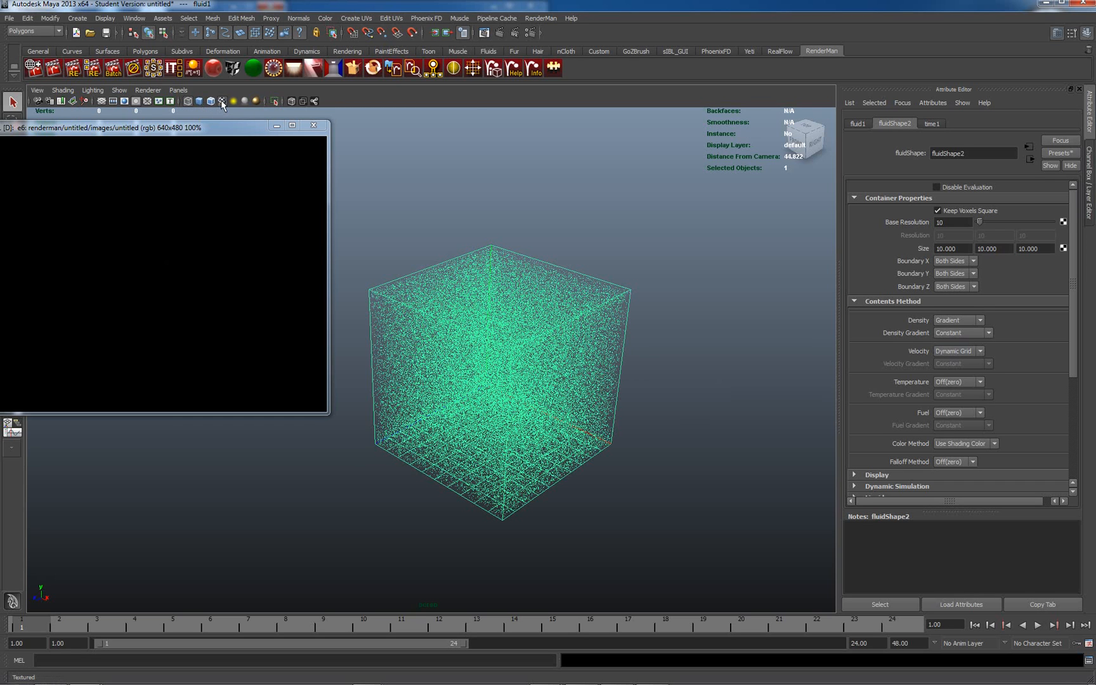
# Show the fluid container shaded in the viewport, re-render it, and move the render window clear of the container.
pyautogui.press('5')
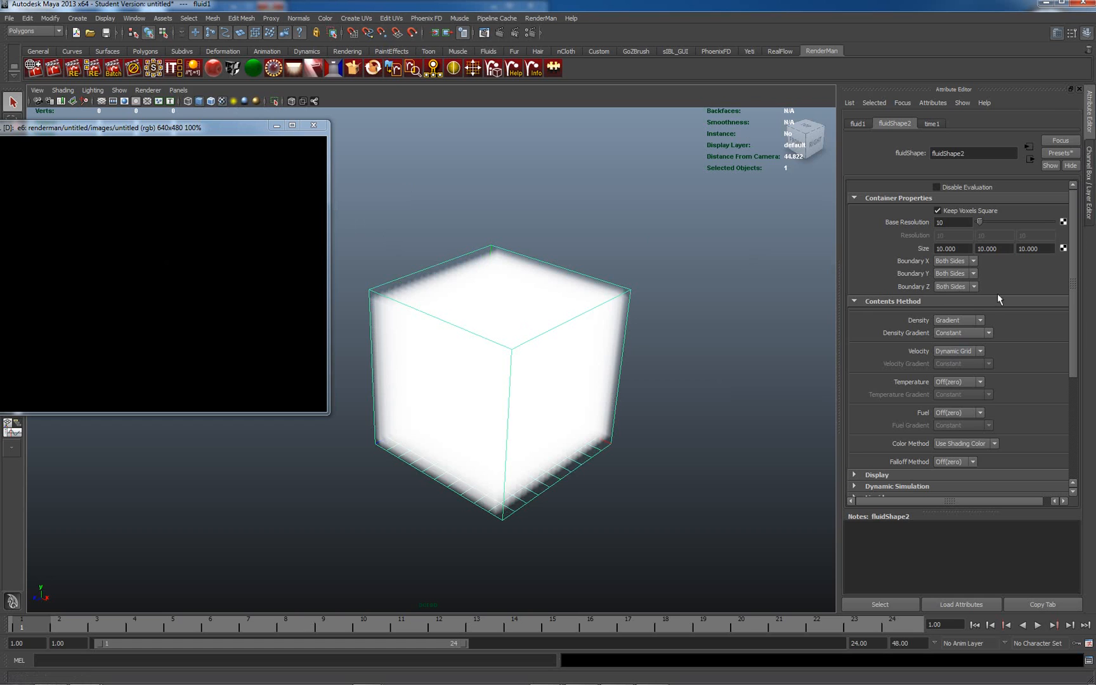
pyautogui.moveTo(1073, 310); pyautogui.dragTo(1086, 385)
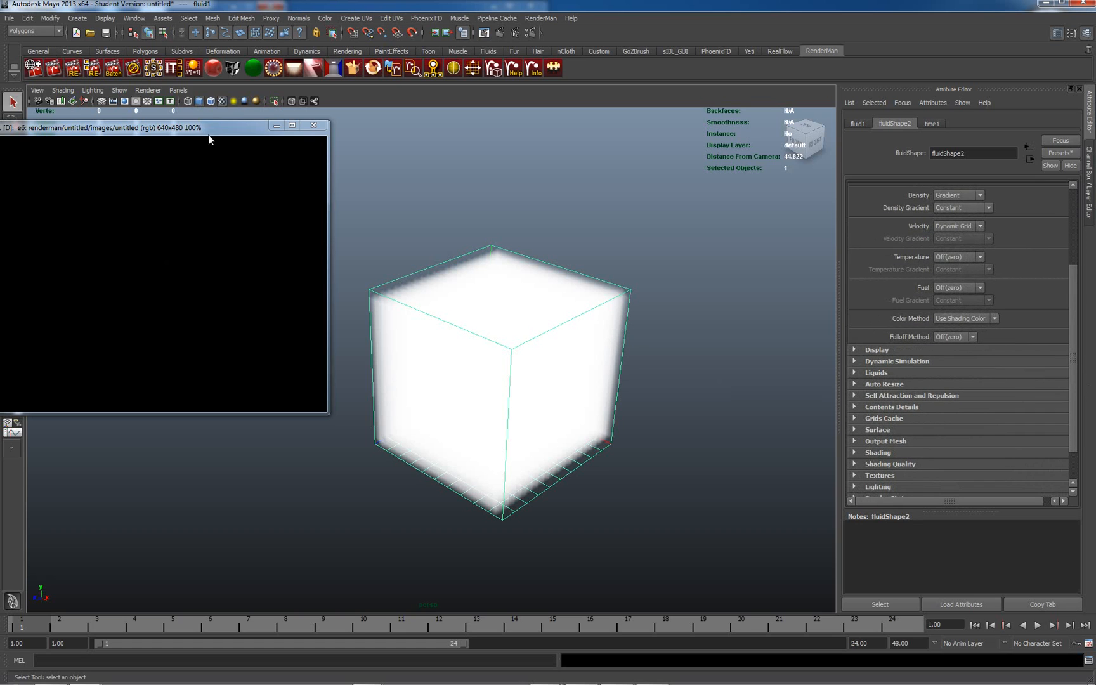
pyautogui.moveTo(201, 128); pyautogui.dragTo(377, 166)
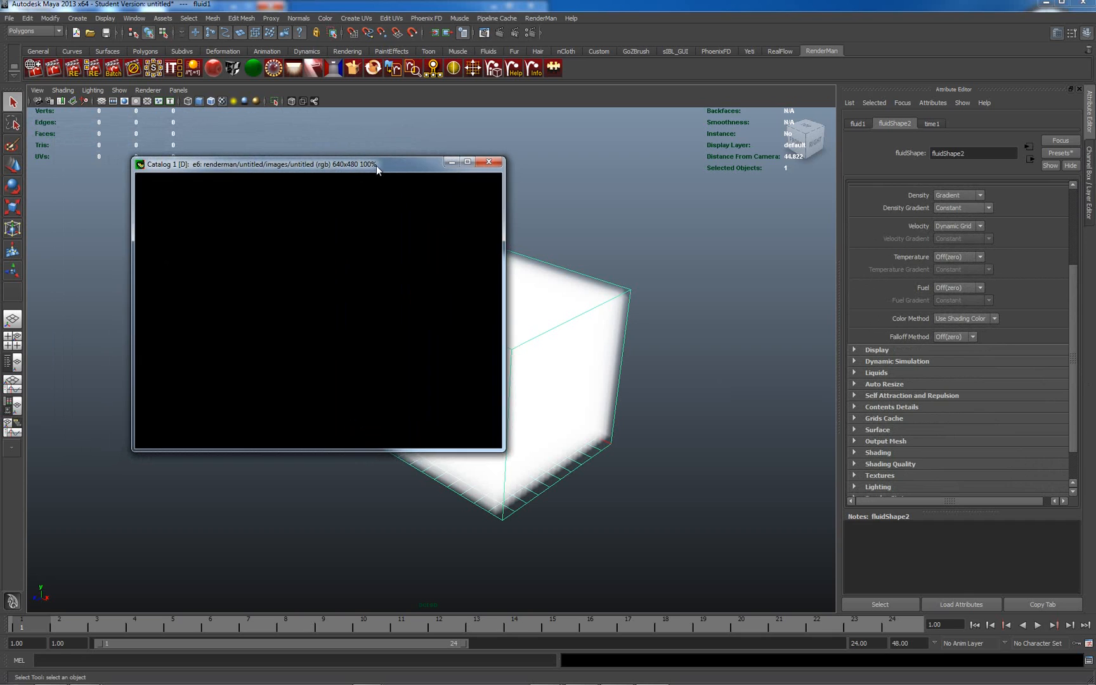
pyautogui.rightClick(281, 251)
pyautogui.click(323, 266)
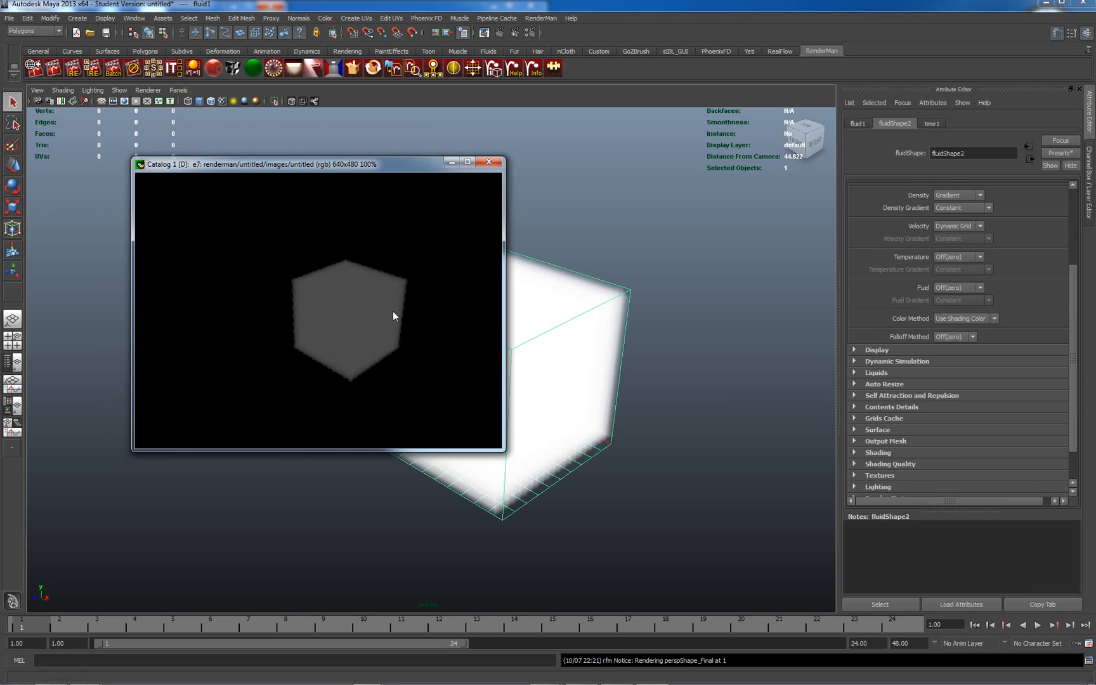
pyautogui.moveTo(384, 165); pyautogui.dragTo(148, 275)
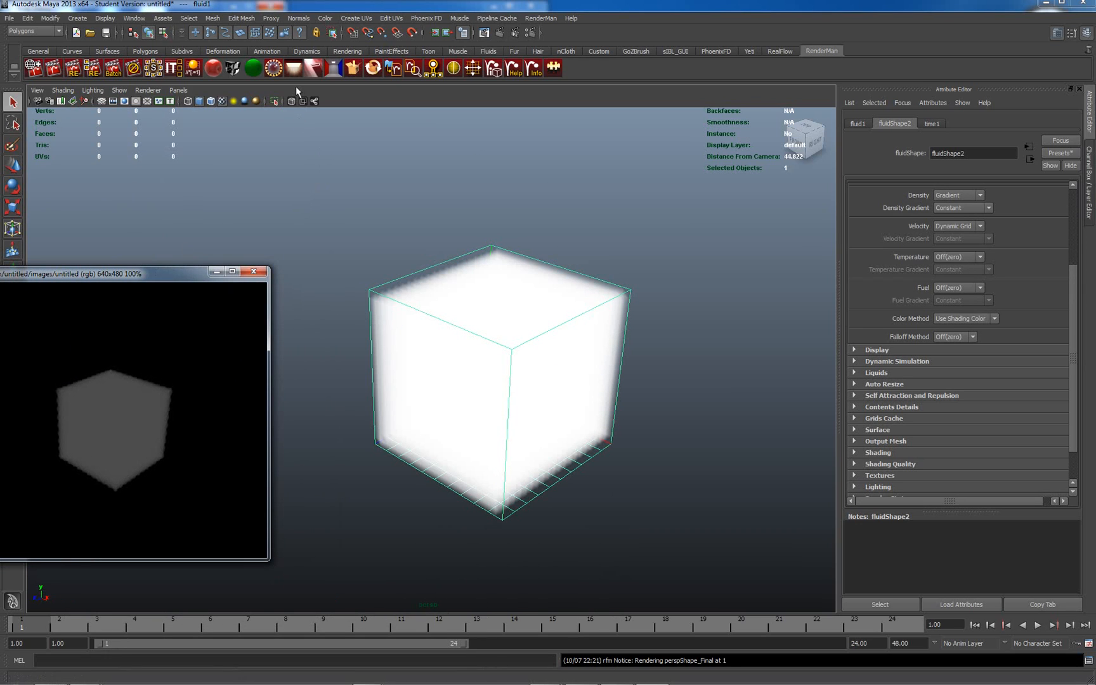
# Add a RenderMan area light and raise it above the fluid container.
pyautogui.click(293, 68)
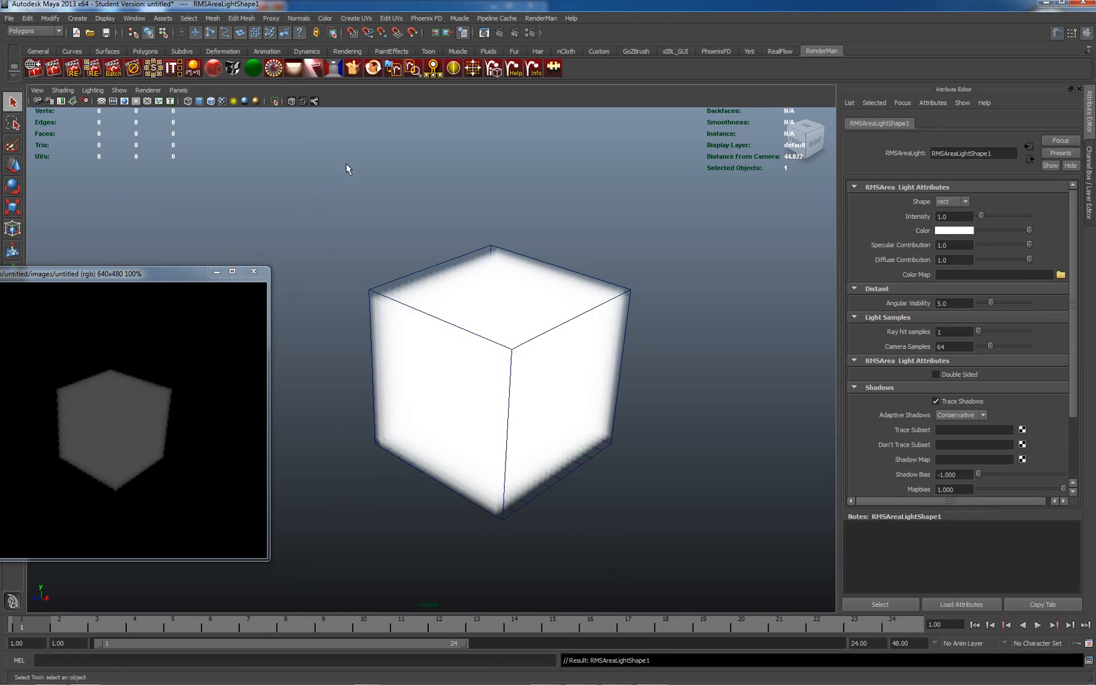
pyautogui.press('w')
pyautogui.moveTo(500, 356); pyautogui.dragTo(503, 239)
# Tilt the area light toward the fluid container, move it out past the container's upper edge, and keep it selected.
pyautogui.keyDown('alt'); pyautogui.moveTo(690, 406); pyautogui.dragTo(604, 395); pyautogui.keyUp('alt')
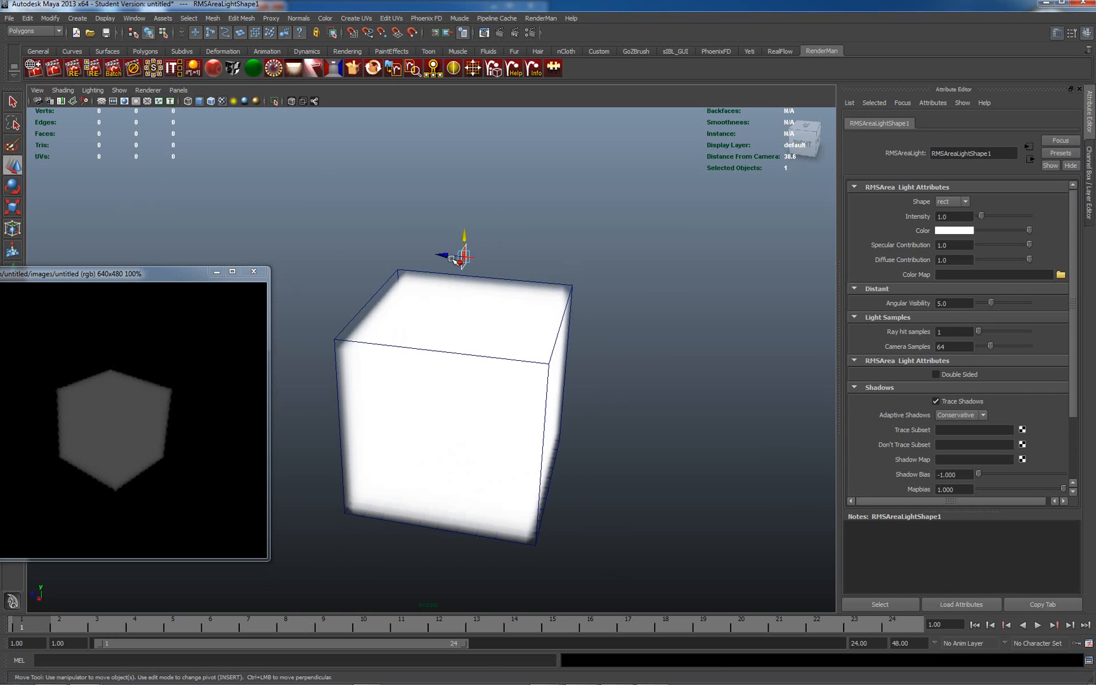
pyautogui.press('e')
pyautogui.moveTo(462, 248); pyautogui.dragTo(345, 270)
pyautogui.press('w')
pyautogui.moveTo(313, 421)
pyautogui.keyDown('alt'); pyautogui.mouseDown()
pyautogui.moveTo(399, 427)
pyautogui.moveTo(315, 414)
pyautogui.mouseUp(); pyautogui.keyUp('alt')
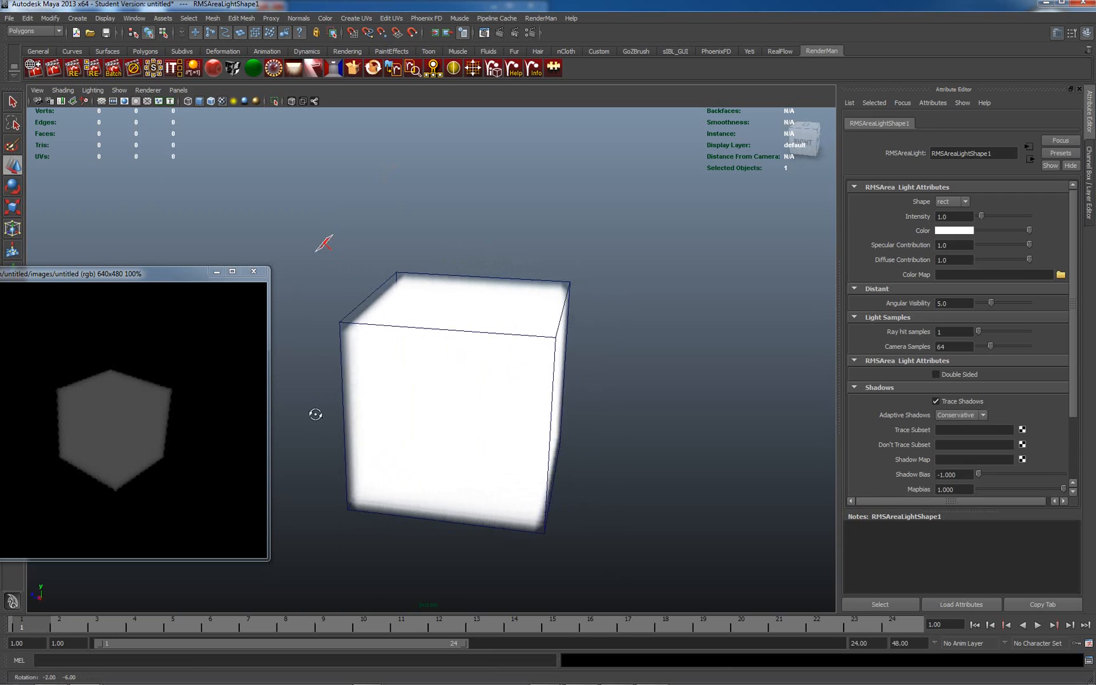
pyautogui.click(315, 414)
pyautogui.click(323, 243)
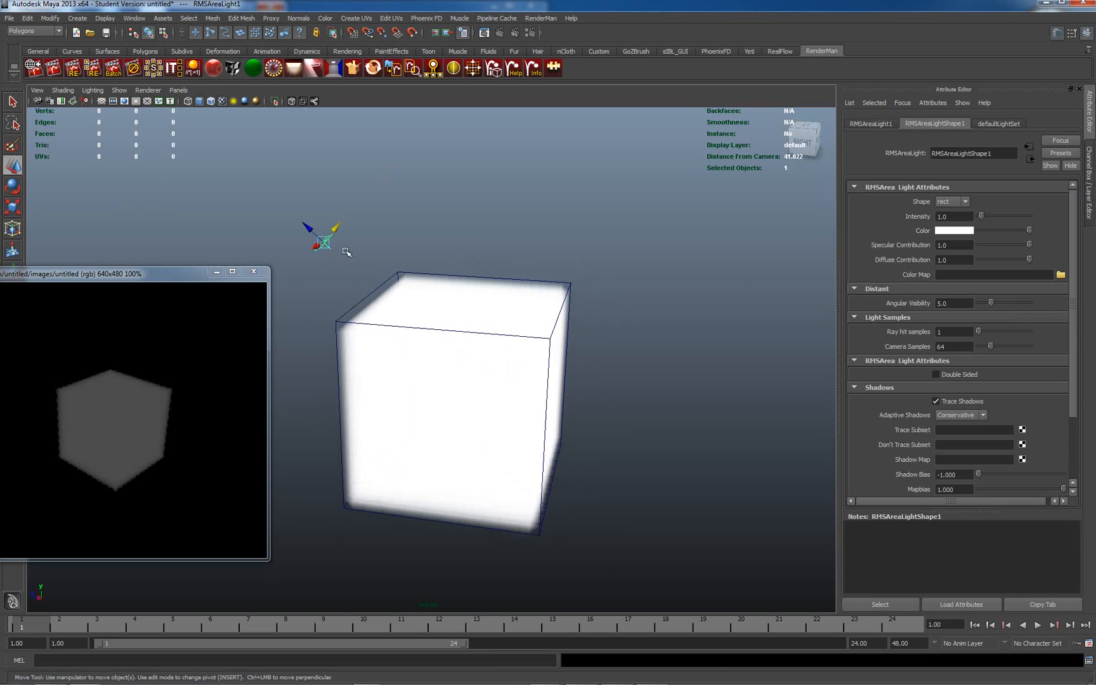
# Set the area light's Intensity to 5 and re-render the fluid container.
pyautogui.click(955, 217)
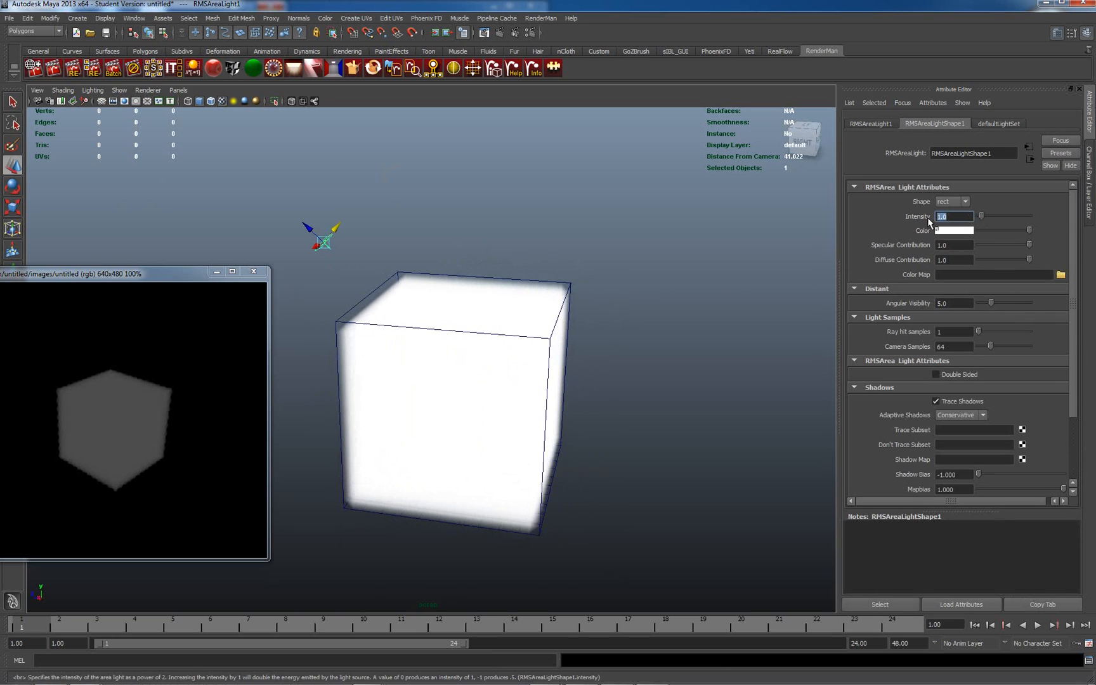
pyautogui.write('5')
pyautogui.moveTo(190, 281); pyautogui.dragTo(279, 275)
pyautogui.rightClick(193, 361)
pyautogui.click(216, 371)
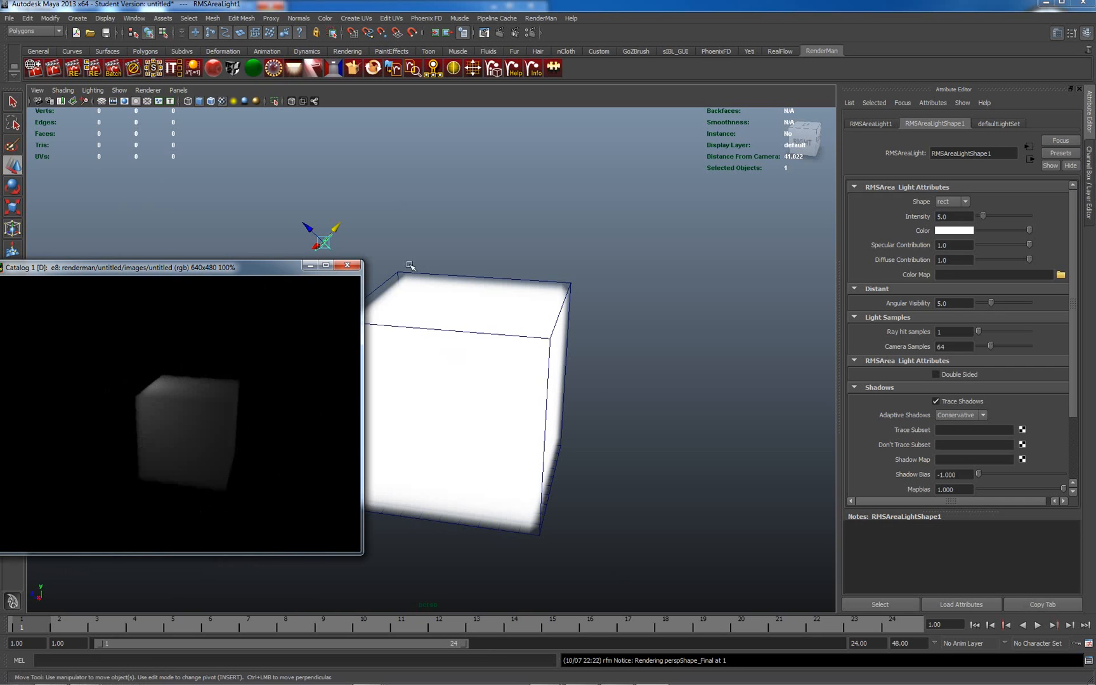
# Set the area light's Intensity to 6 and re-render the fluid container.
pyautogui.click(952, 217)
pyautogui.write('6')
pyautogui.press('Return')
pyautogui.rightClick(168, 387)
pyautogui.click(198, 392)
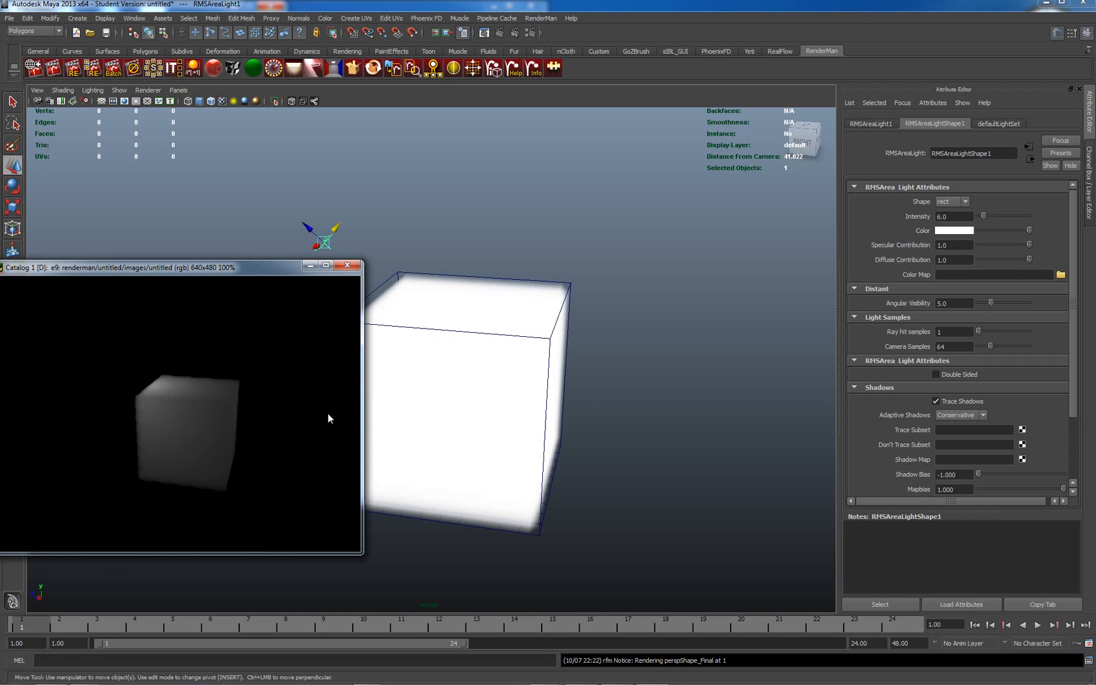
# Enable Ray Tracing in the RenderMan render settings and re-render the lit fluid container.
pyautogui.doubleClick(46, 72)
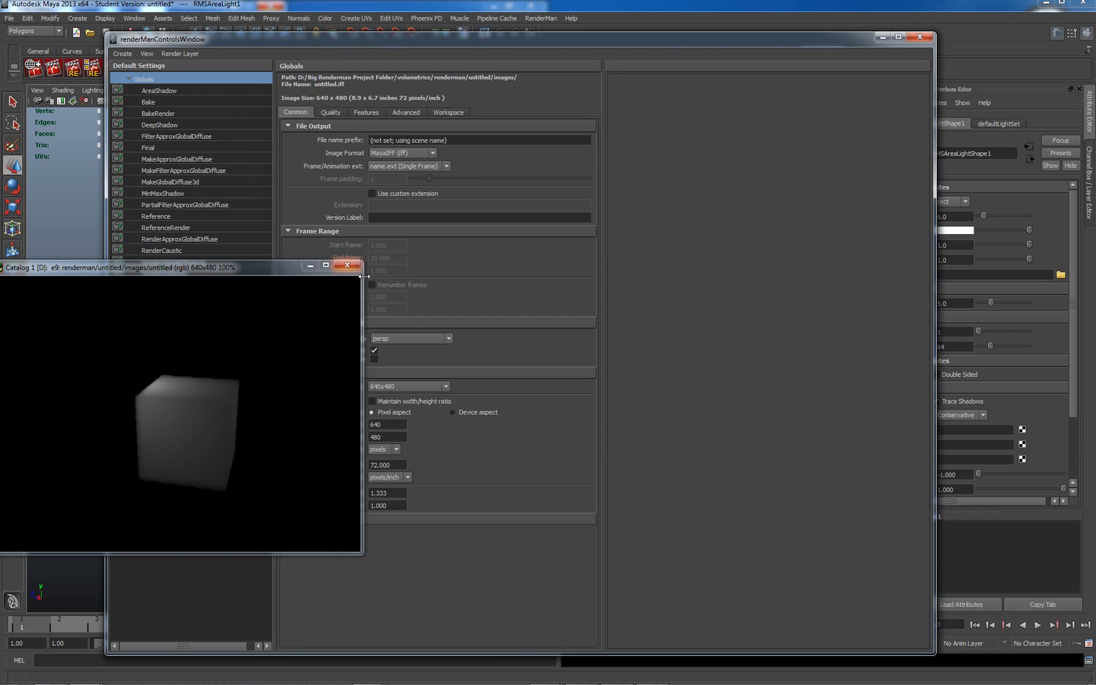
pyautogui.moveTo(478, 45); pyautogui.dragTo(588, 38)
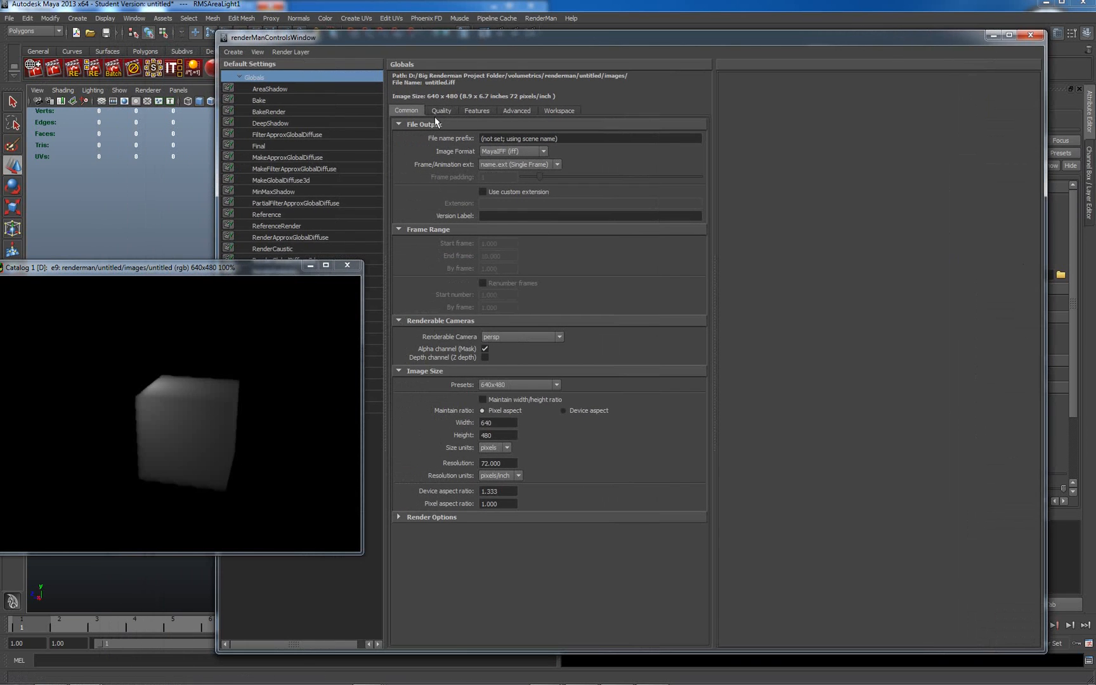
pyautogui.click(476, 111)
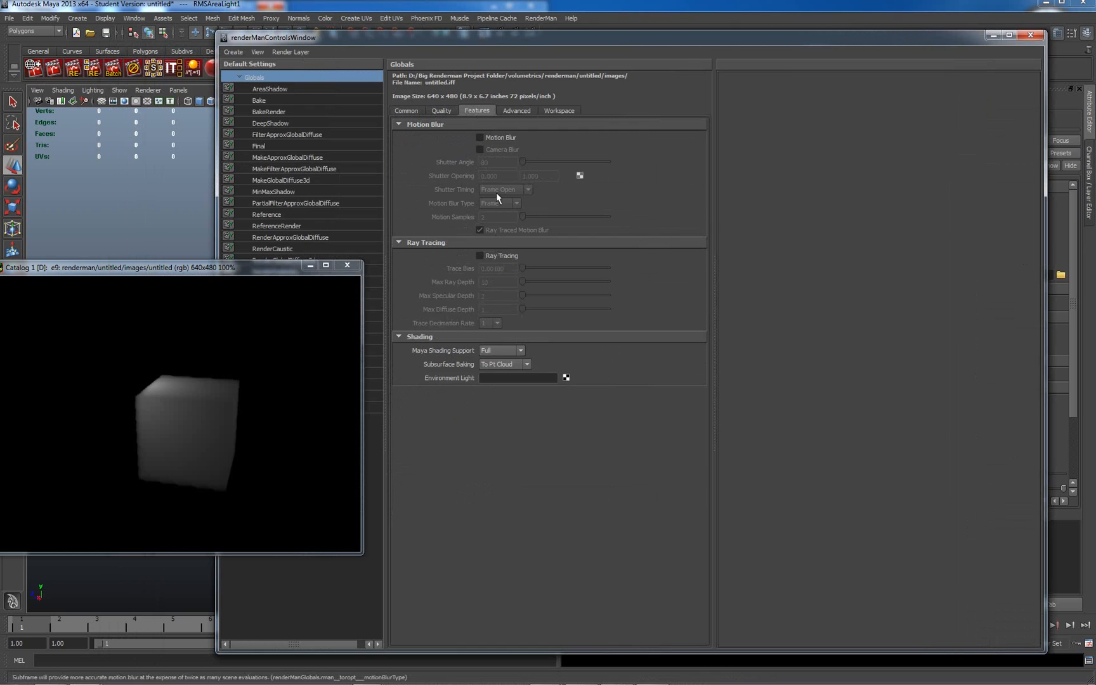
pyautogui.rightClick(164, 357)
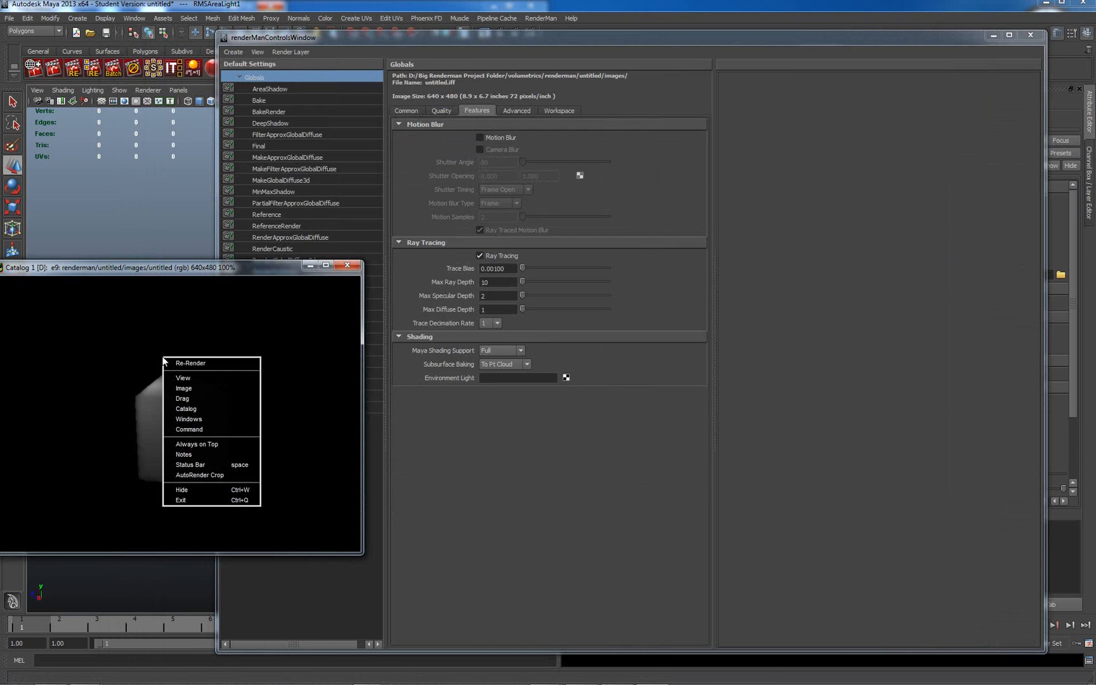
pyautogui.click(182, 364)
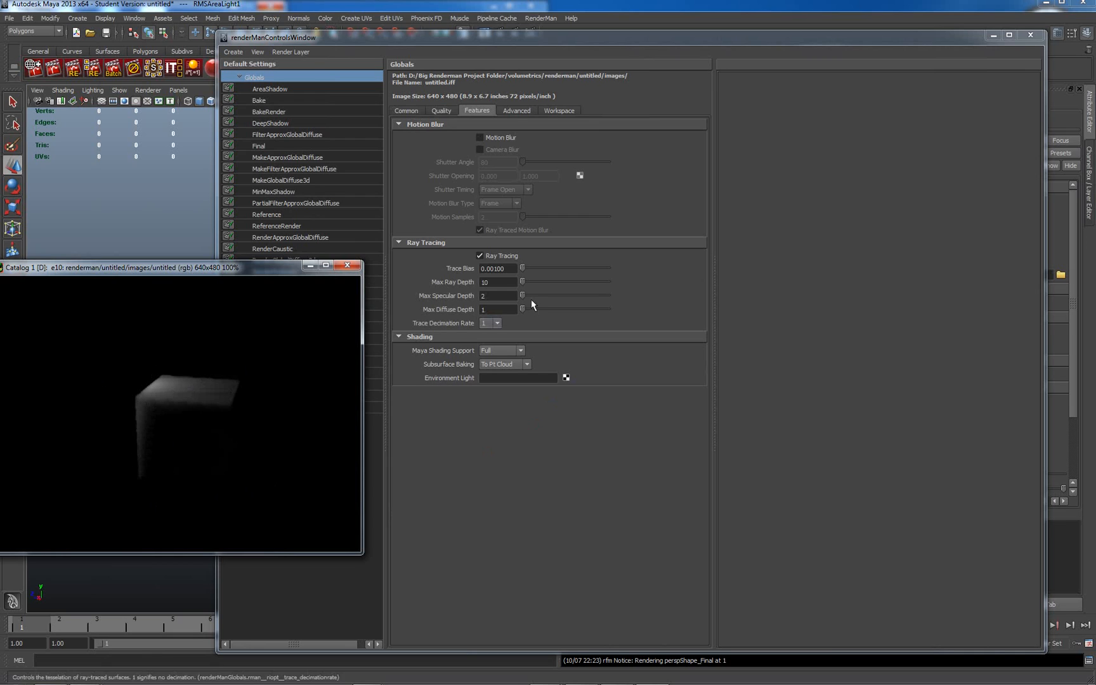
# Turn Ray Tracing off again and minimize the RenderMan render settings window.
pyautogui.click(480, 256)
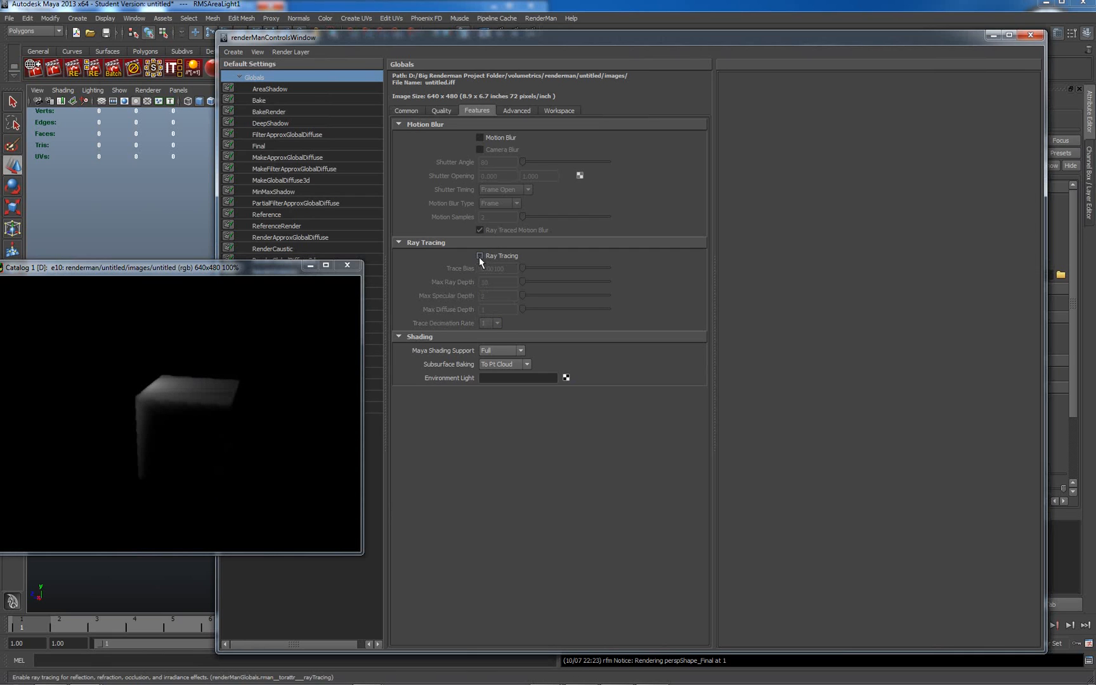
pyautogui.click(991, 35)
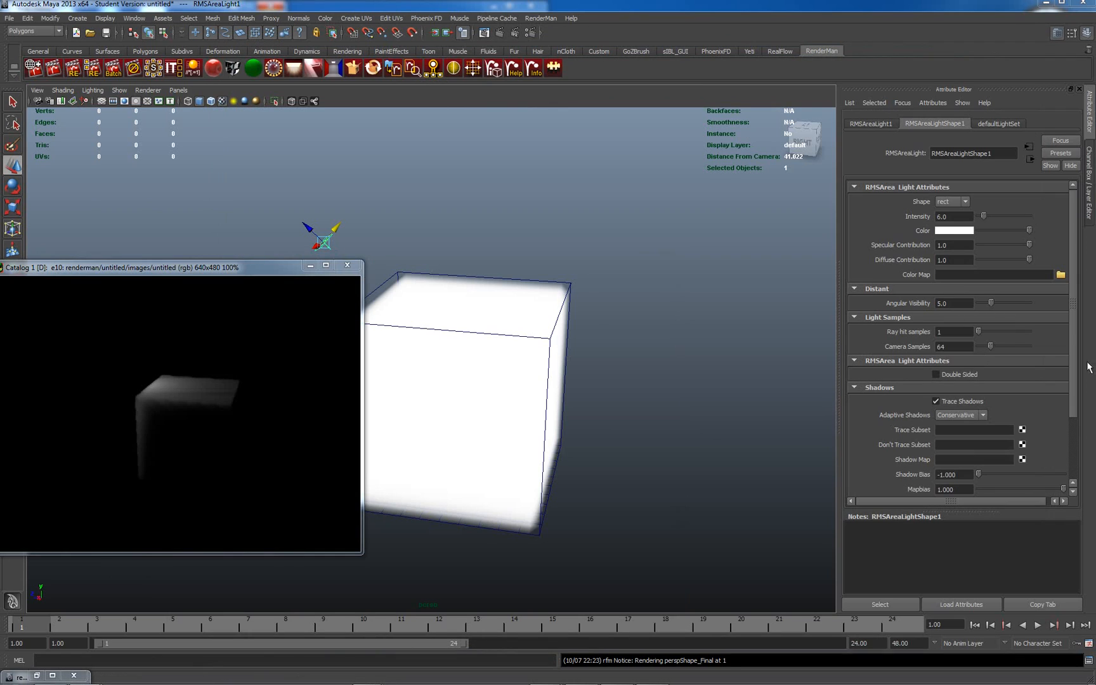
# Set the fluid container's Base Resolution to 50 and re-render it.
pyautogui.click(520, 289)
pyautogui.moveTo(1073, 307); pyautogui.dragTo(1072, 214)
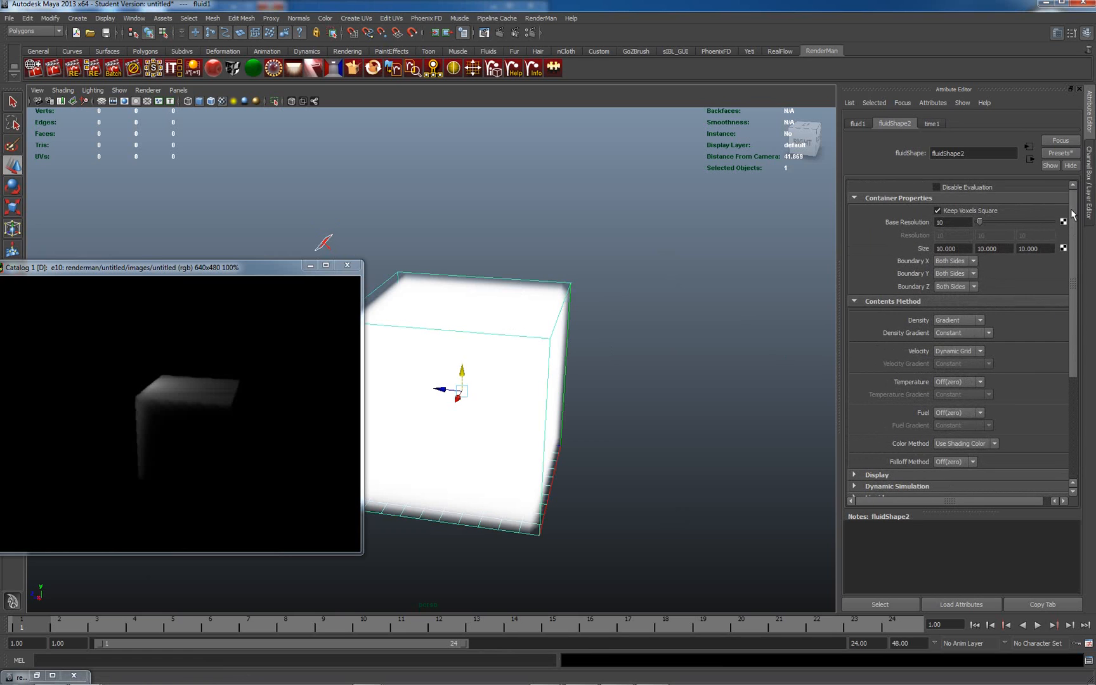
pyautogui.doubleClick(962, 224)
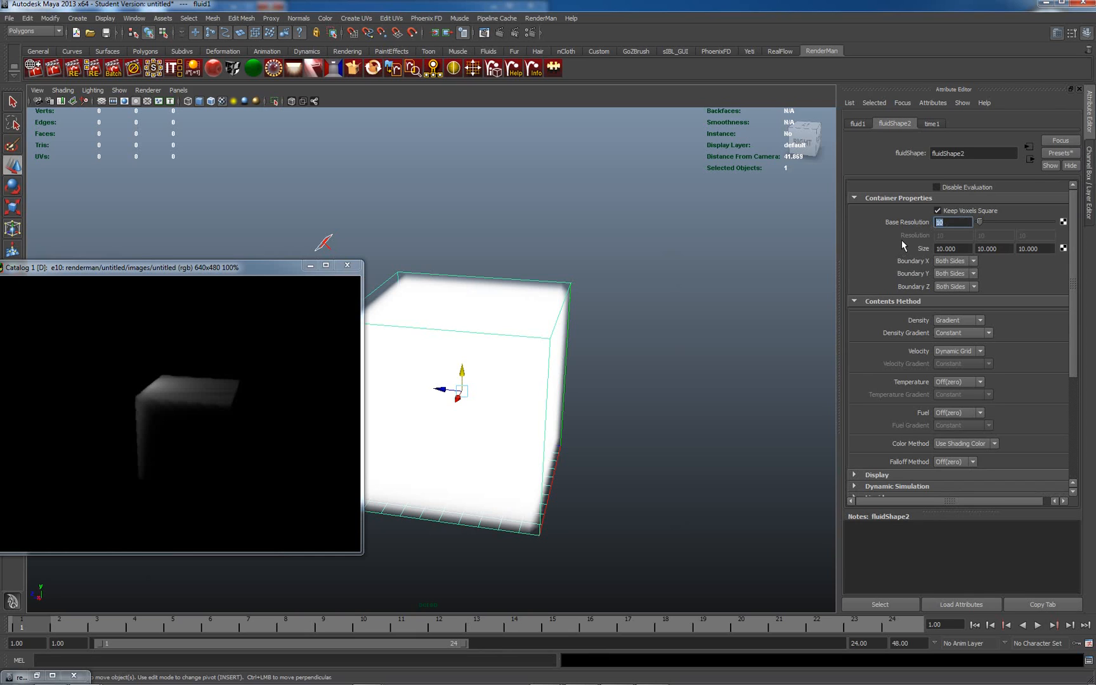
pyautogui.write('50')
pyautogui.press('Return')
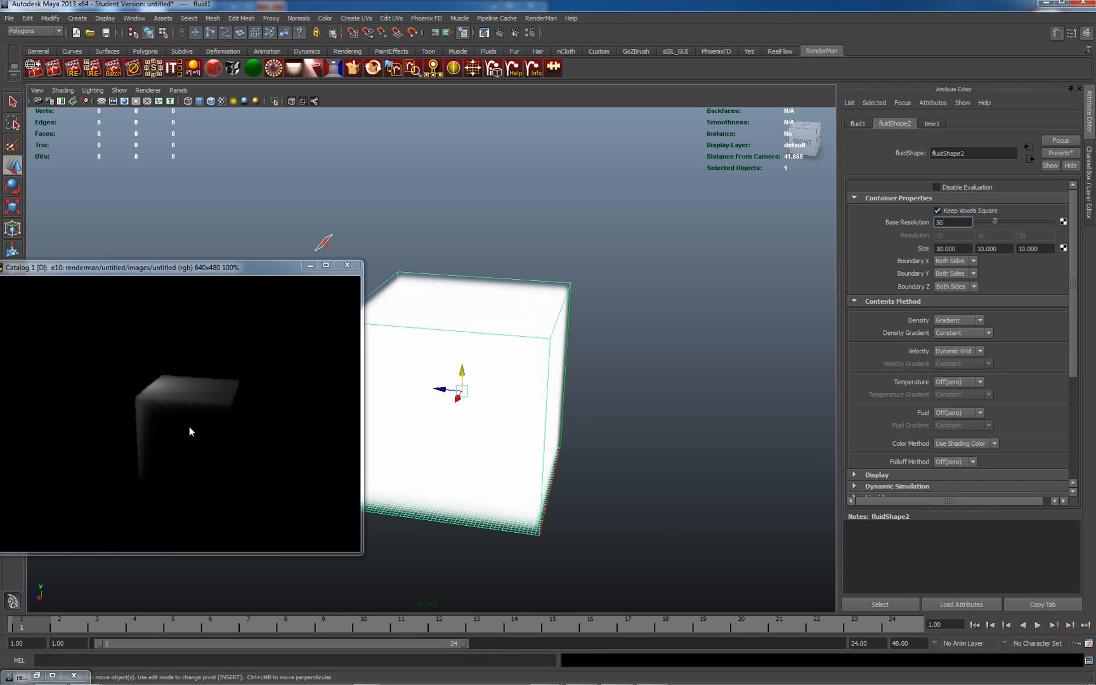
pyautogui.rightClick(165, 377)
pyautogui.click(195, 385)
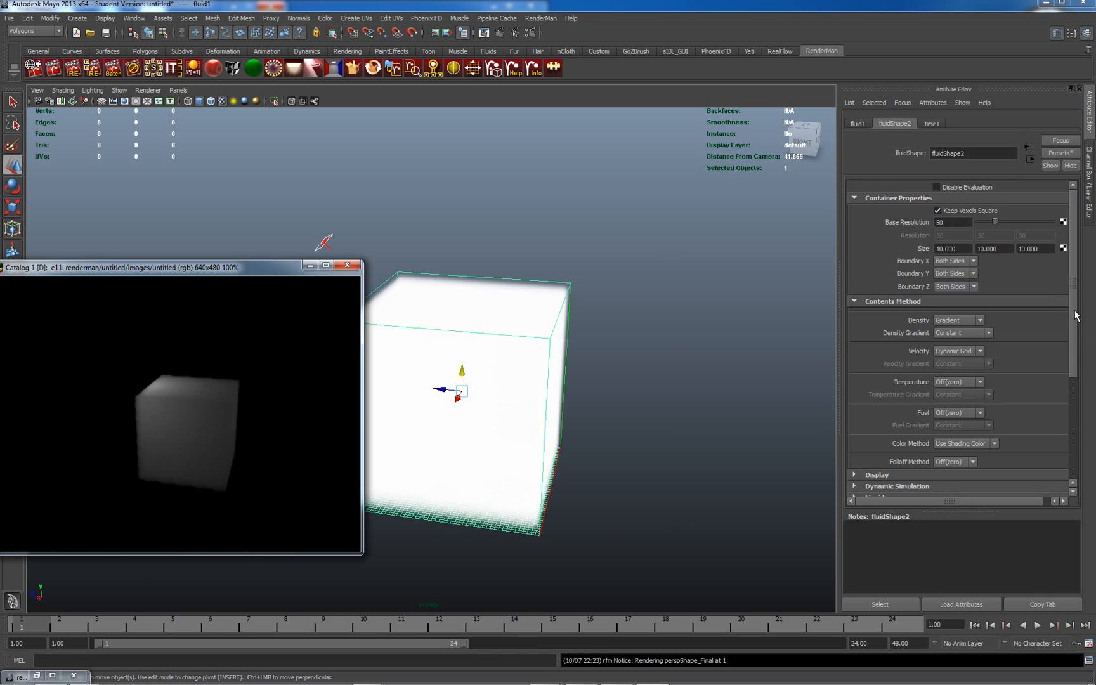
# Raise the fluid's shading Transparency to a near-white value and re-render the container.
pyautogui.moveTo(1071, 307); pyautogui.dragTo(1074, 399)
pyautogui.scroll(5, 1072, 413)
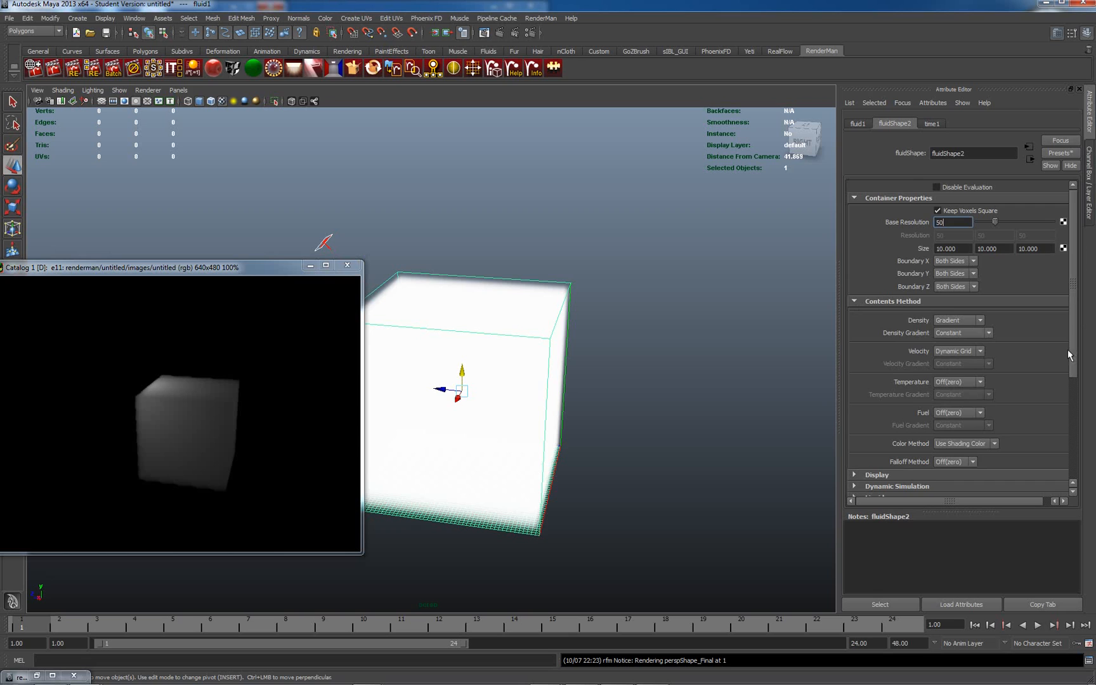
pyautogui.scroll(-5, 1053, 359)
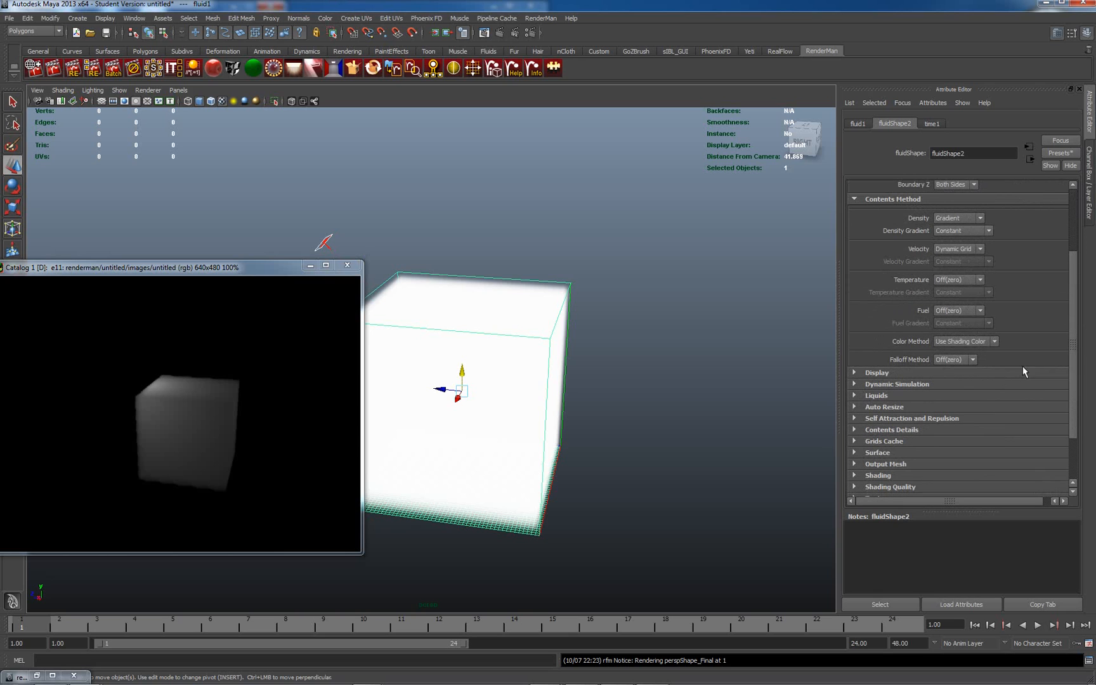
pyautogui.scroll(-3, 1066, 363)
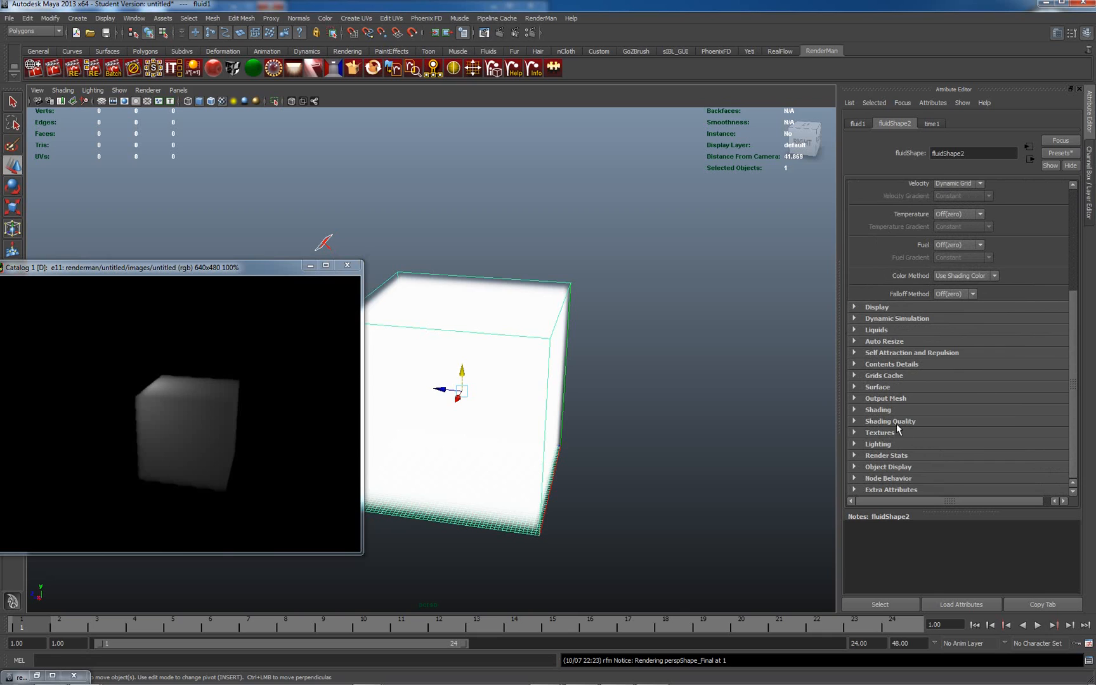
pyautogui.click(854, 410)
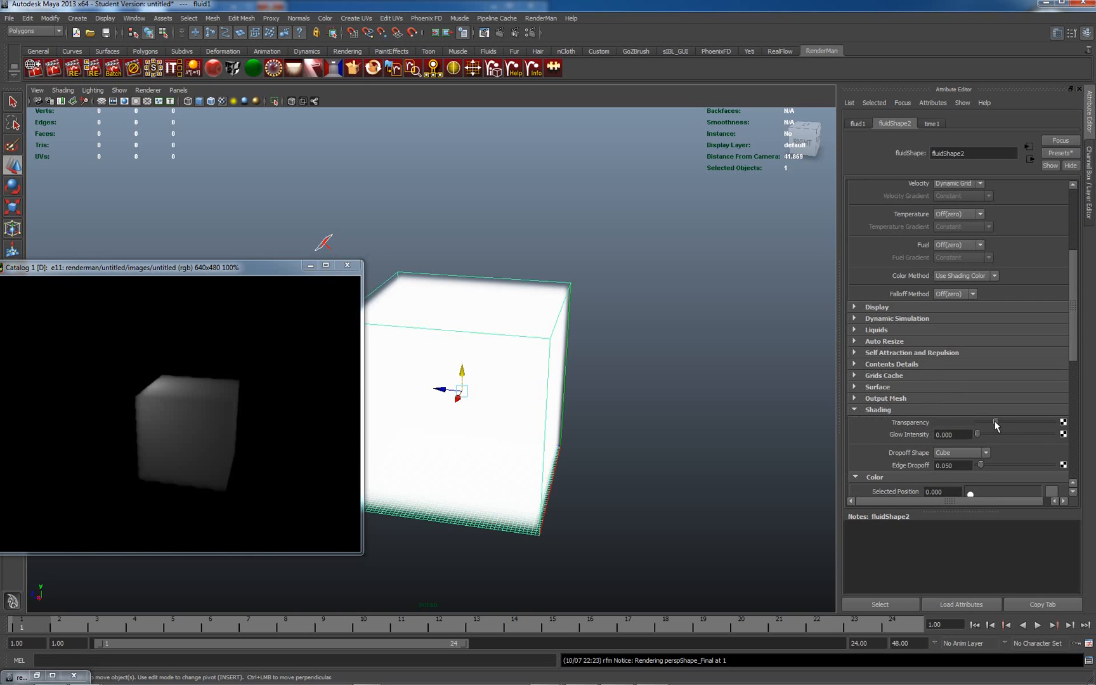
pyautogui.moveTo(996, 424); pyautogui.dragTo(1047, 429)
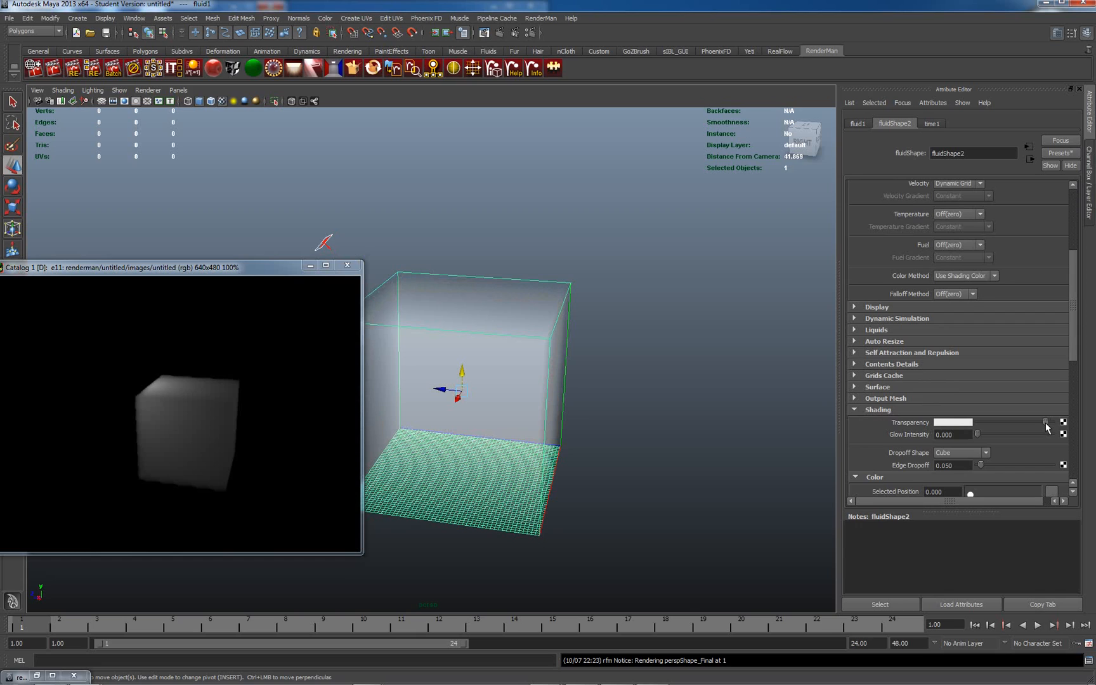
pyautogui.rightClick(114, 368)
pyautogui.click(141, 373)
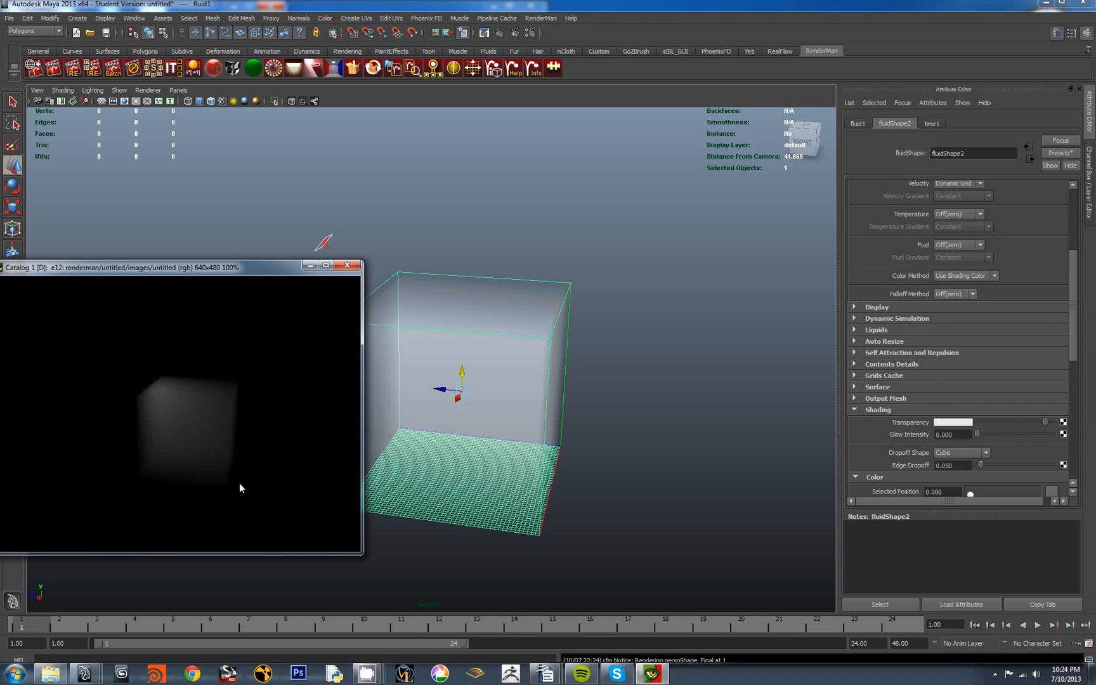
# Compare the last two renders, e11 and e12, in the render catalog, and minimize the catalog window.
pyautogui.rightClick(163, 375)
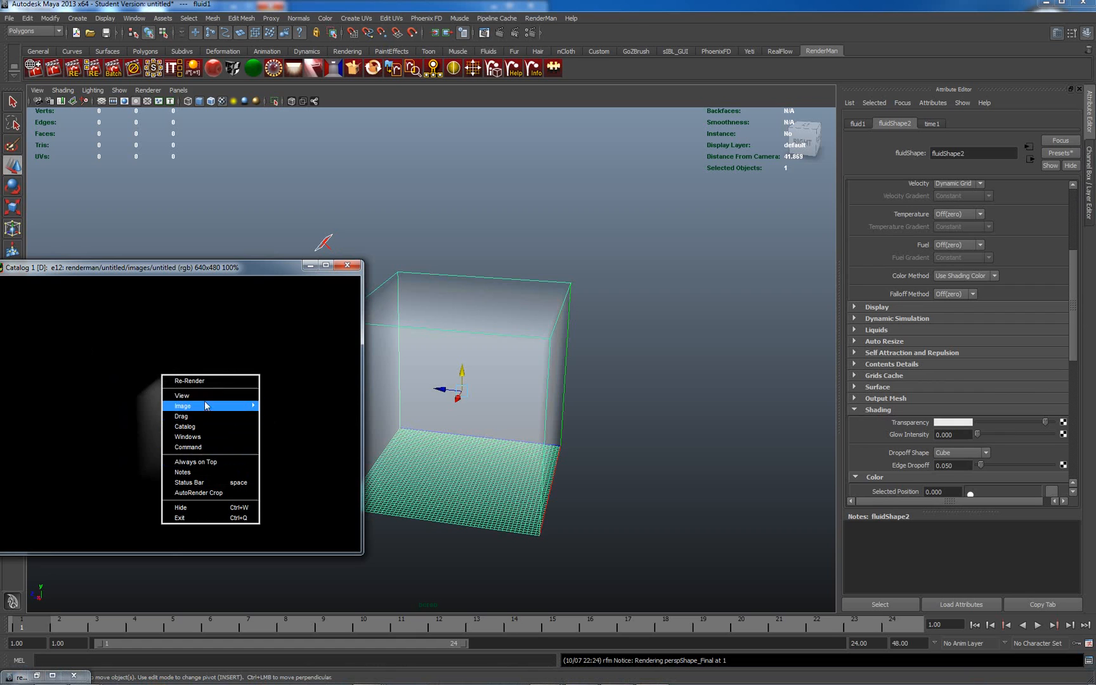
pyautogui.moveTo(206, 447)
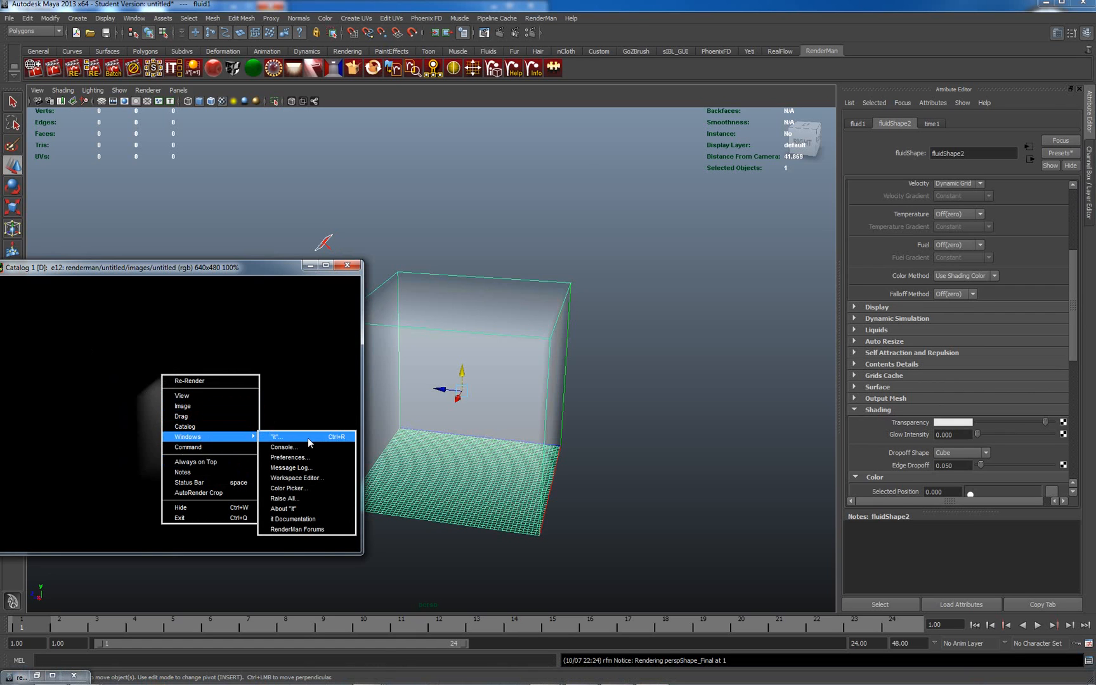
pyautogui.click(307, 439)
pyautogui.moveTo(399, 161); pyautogui.dragTo(764, 61)
pyautogui.click(651, 207)
pyautogui.click(646, 216)
pyautogui.click(645, 208)
pyautogui.click(645, 215)
pyautogui.click(645, 208)
pyautogui.click(645, 216)
pyautogui.click(647, 206)
pyautogui.click(644, 217)
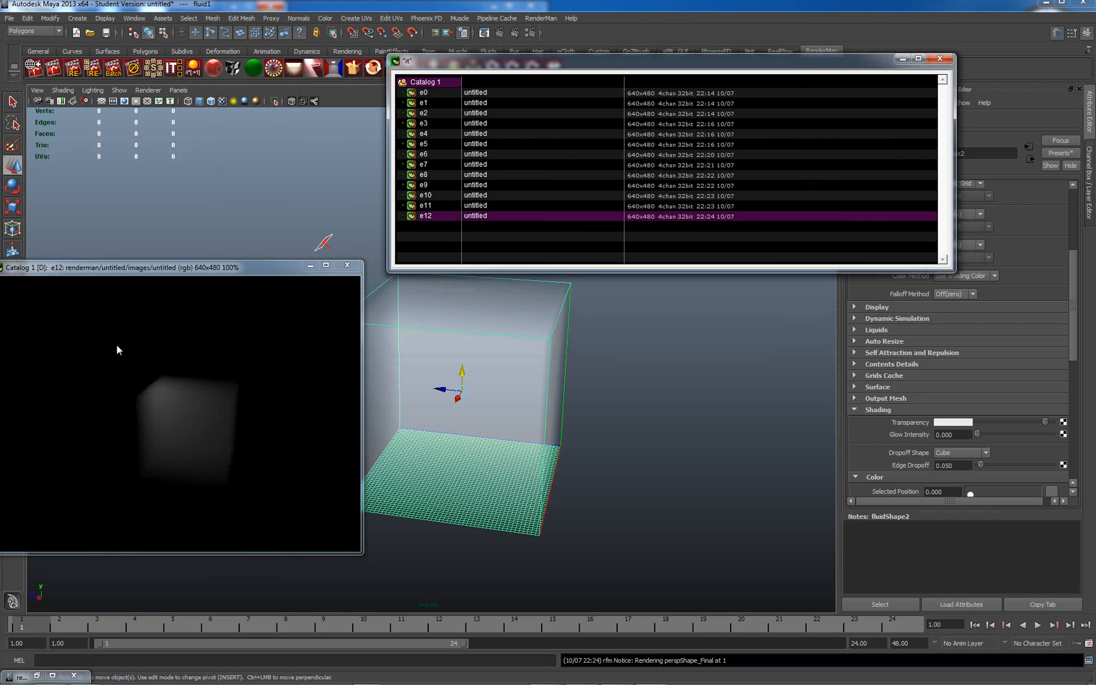
pyautogui.click(902, 59)
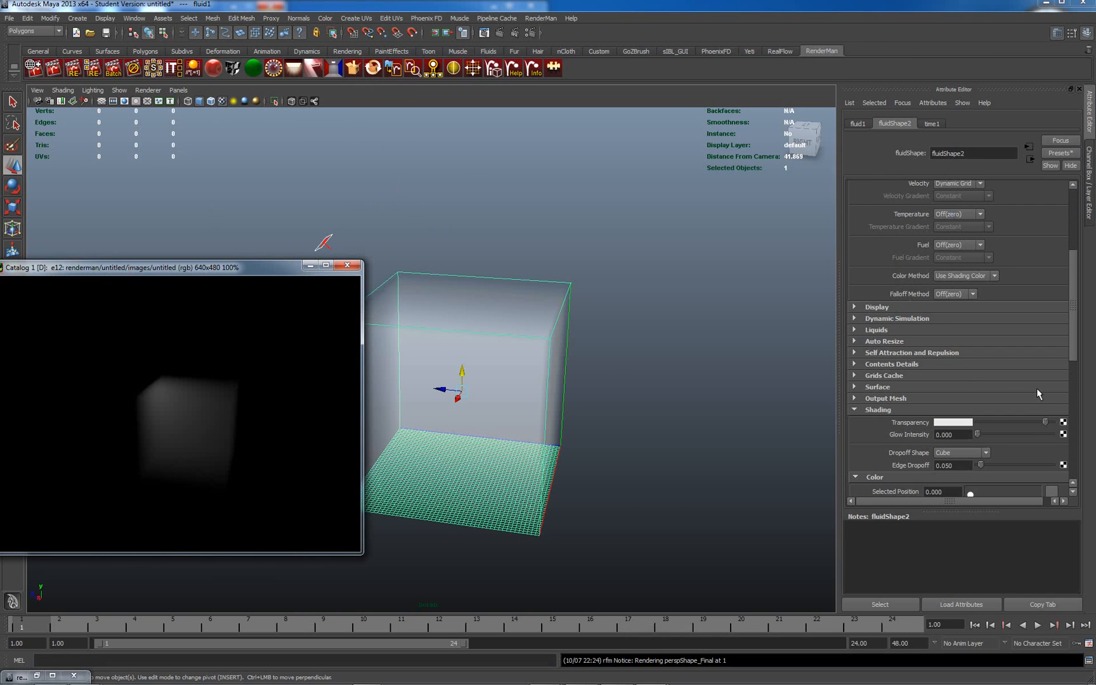
# Shape the fluid's opacity ramp into a steep mid-curve with points at position 0.409, value 0.140 and position 0.591, value 0.860.
pyautogui.moveTo(1076, 362); pyautogui.dragTo(1072, 393)
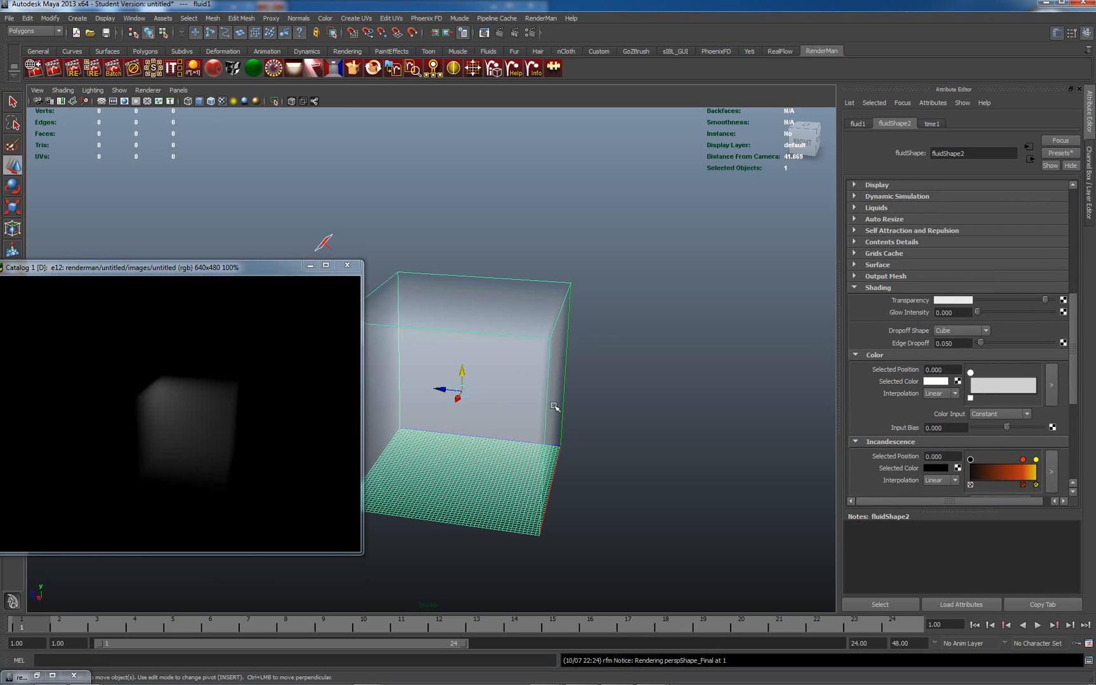
pyautogui.moveTo(1073, 378); pyautogui.dragTo(1077, 450)
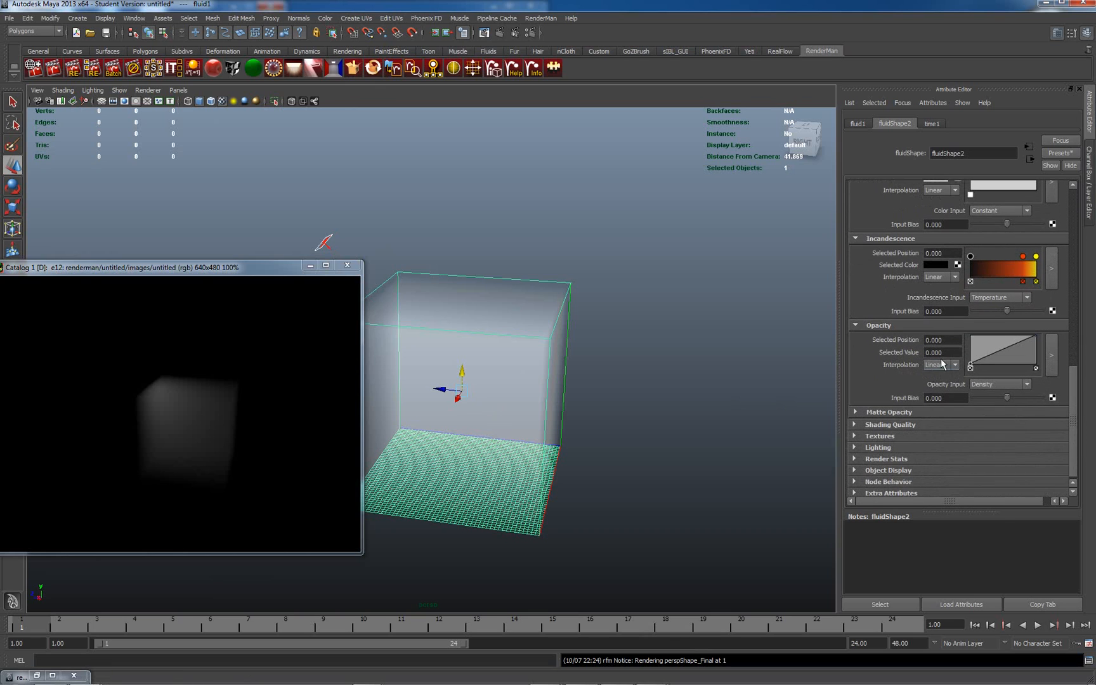
pyautogui.click(987, 361)
pyautogui.click(1006, 351)
pyautogui.moveTo(1009, 340); pyautogui.dragTo(1009, 340)
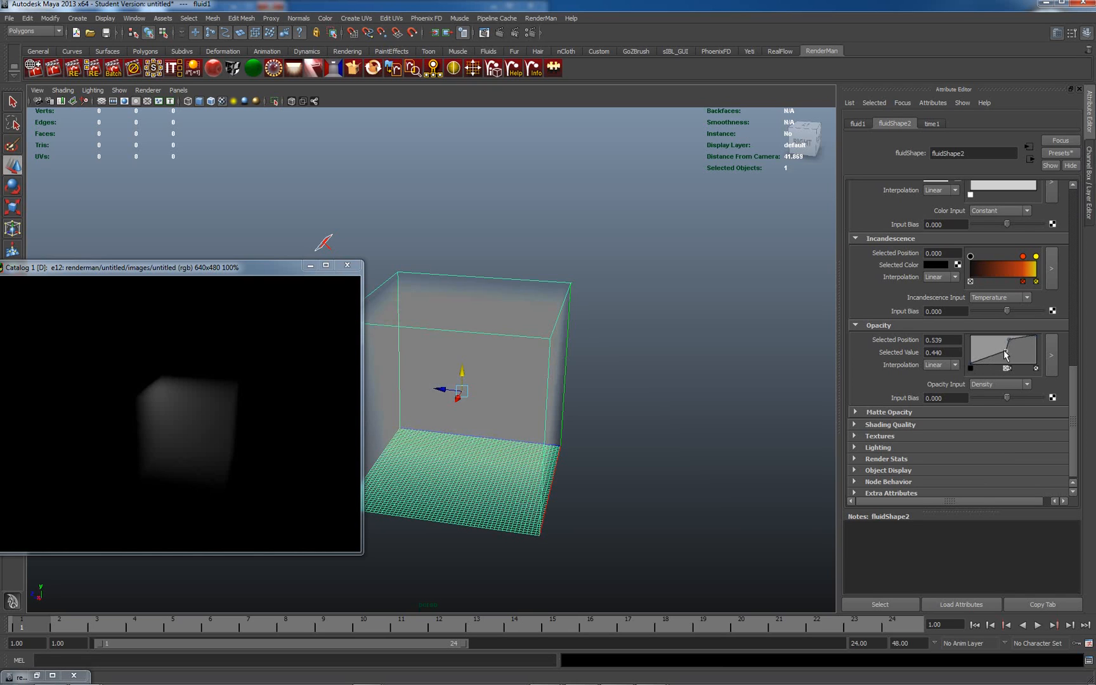
pyautogui.click(998, 362)
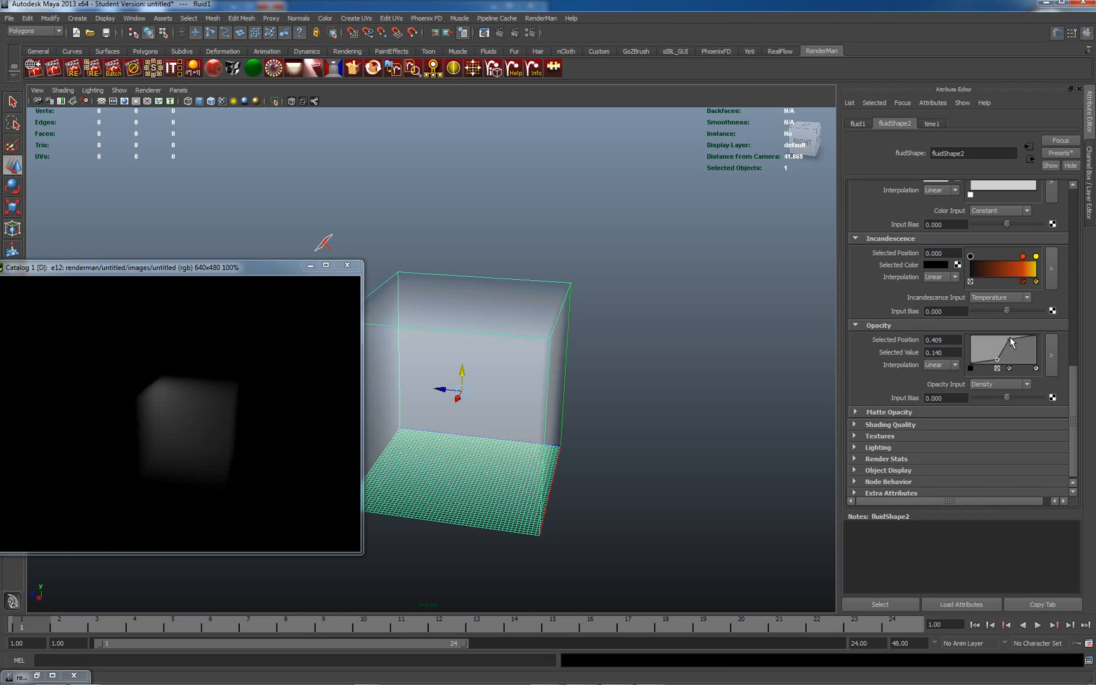
pyautogui.click(1009, 338)
pyautogui.scroll(-1, 1076, 387)
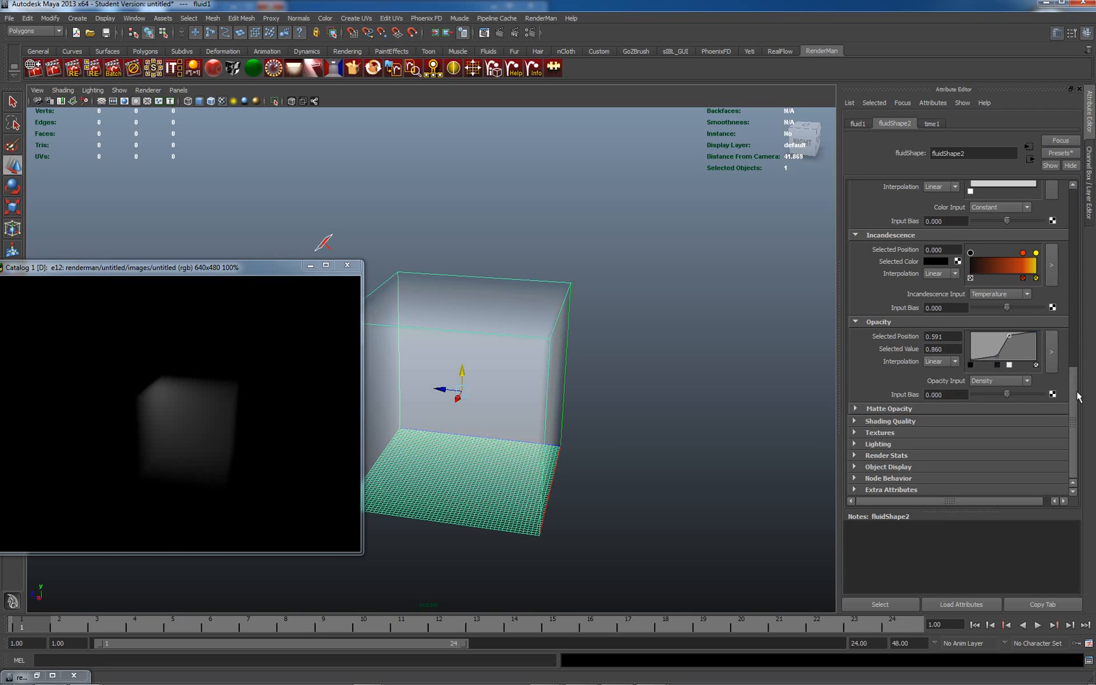
# Enable Texture Opacity with Perlin Noise on the fluid and lower its shading Transparency to light grey.
pyautogui.click(854, 431)
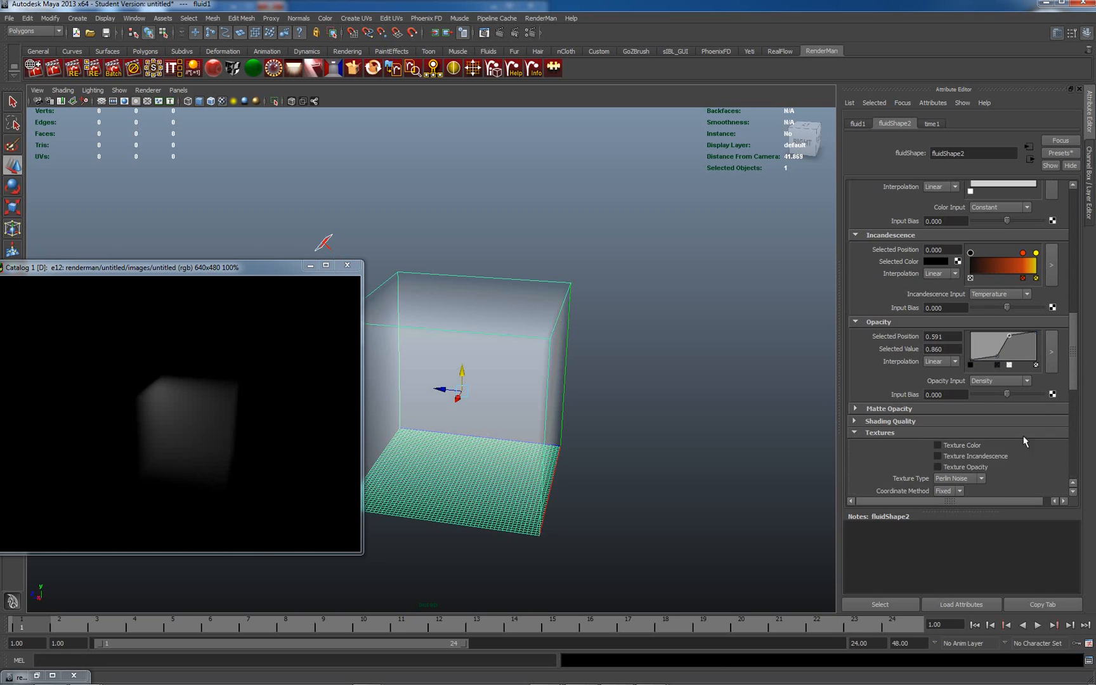
pyautogui.moveTo(1074, 380); pyautogui.dragTo(1082, 416)
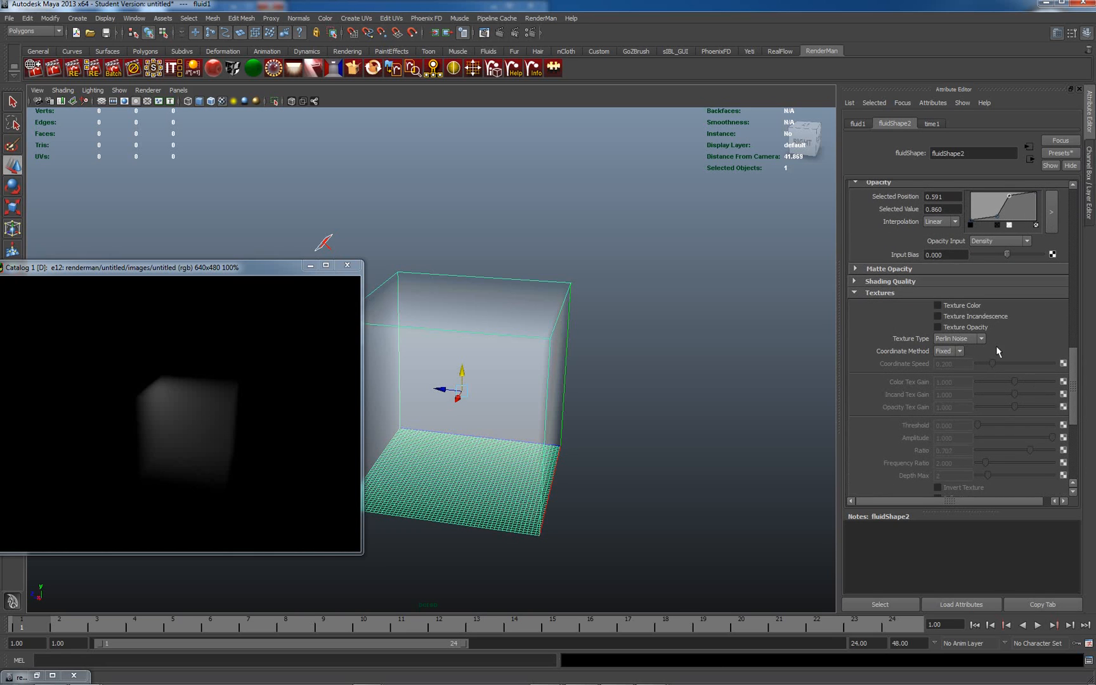
pyautogui.click(938, 327)
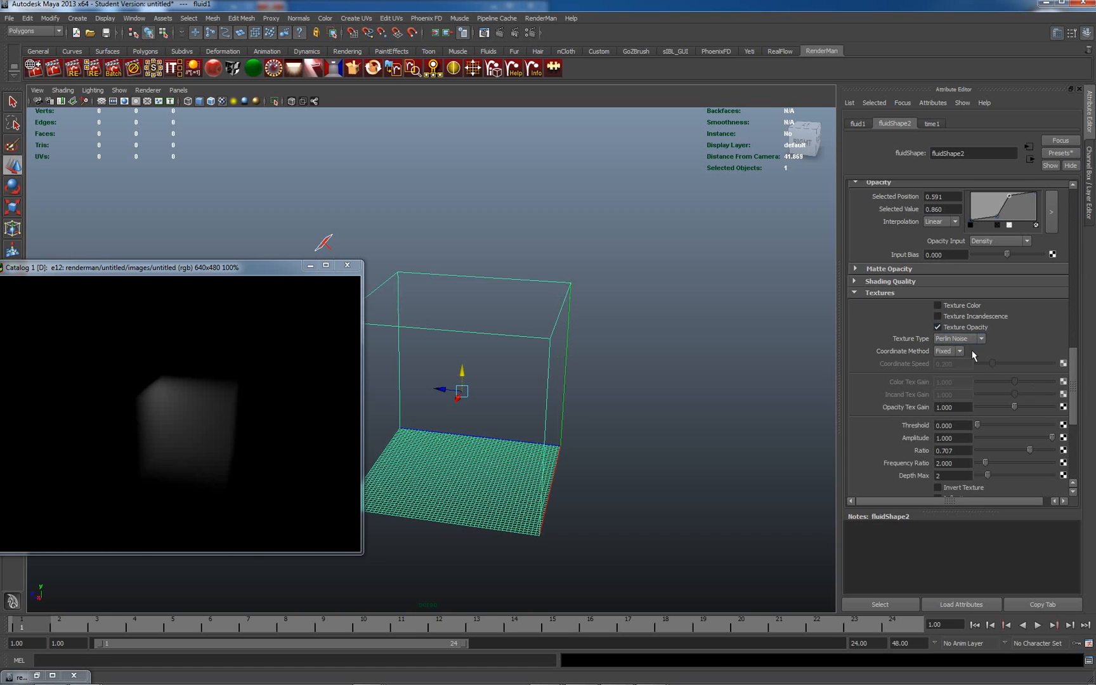
pyautogui.moveTo(1074, 398); pyautogui.dragTo(1075, 320)
pyautogui.moveTo(1045, 279); pyautogui.dragTo(1039, 278)
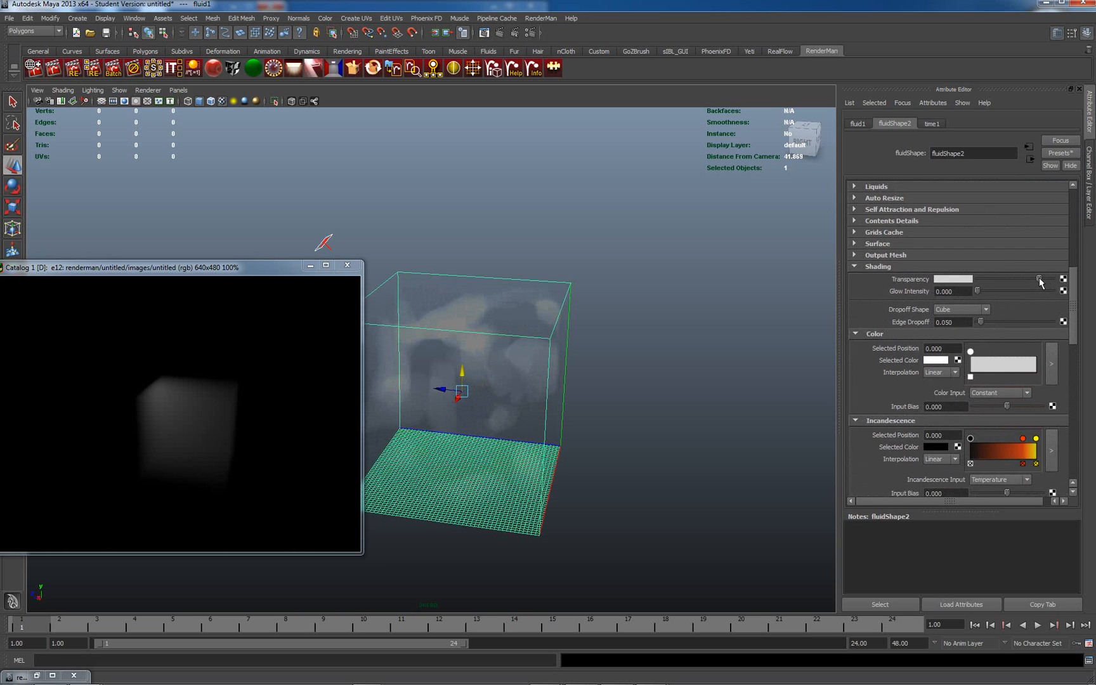
# Set the opacity texture's Threshold to 0.046, Ratio to 0.466 and Frequency Ratio to 6.565.
pyautogui.moveTo(1040, 283)
pyautogui.mouseDown()
pyautogui.moveTo(1074, 333)
pyautogui.moveTo(1074, 417)
pyautogui.mouseUp()
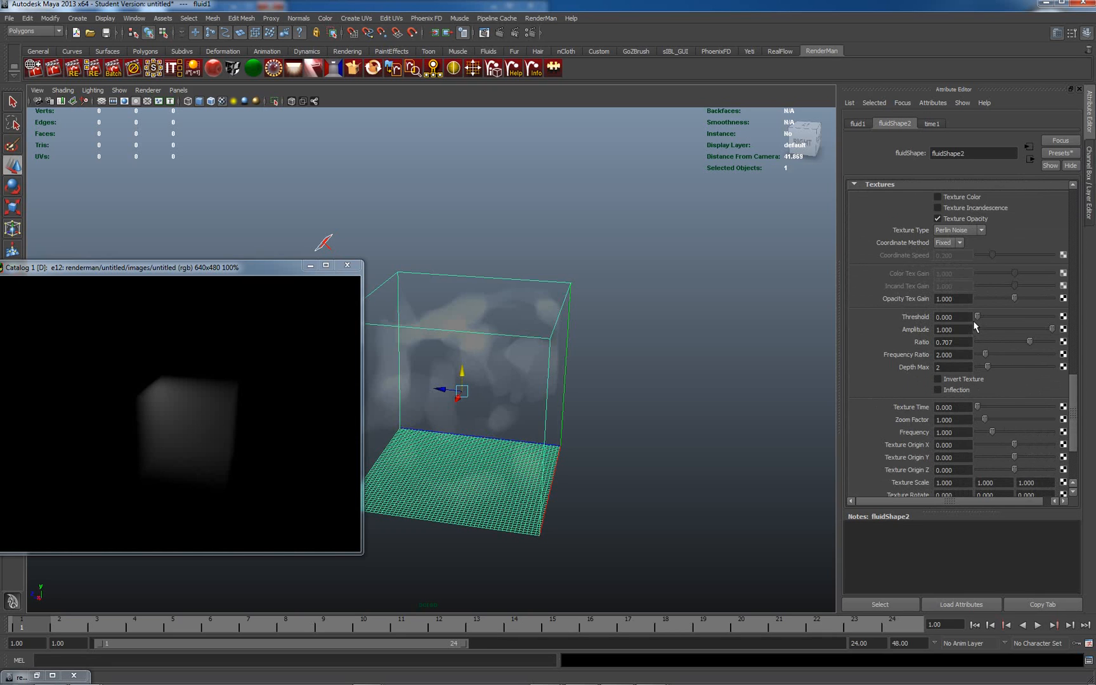
pyautogui.moveTo(977, 317); pyautogui.dragTo(981, 319)
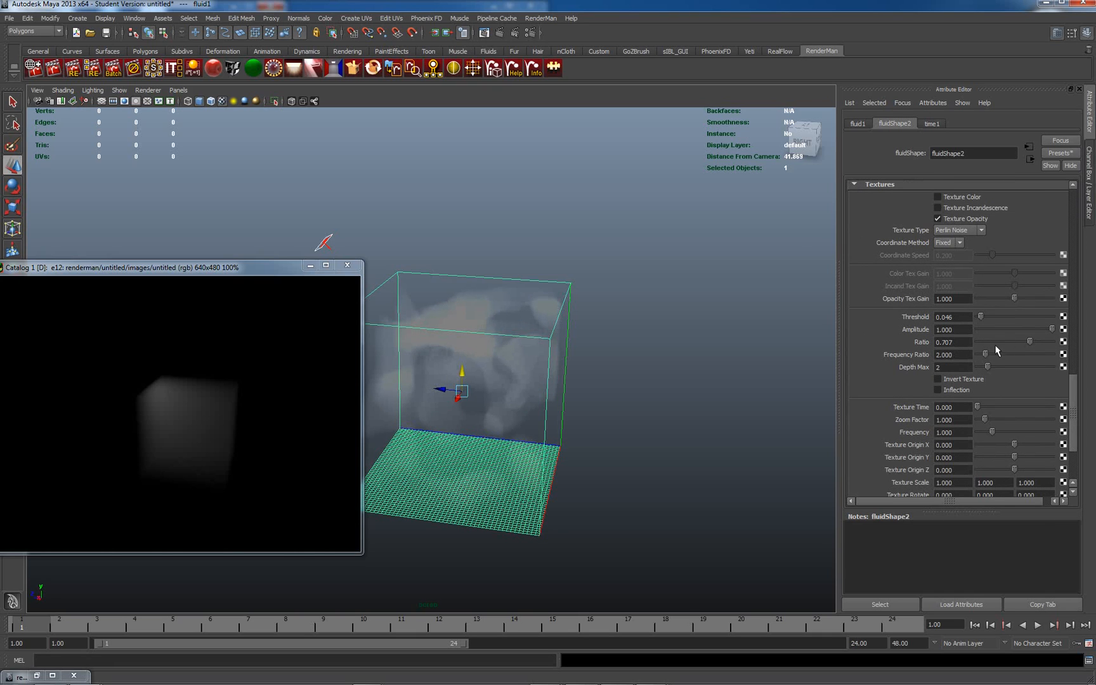
pyautogui.moveTo(1025, 337)
pyautogui.mouseDown()
pyautogui.moveTo(984, 355)
pyautogui.moveTo(1036, 356)
pyautogui.moveTo(1014, 359)
pyautogui.moveTo(1024, 359)
pyautogui.mouseUp()
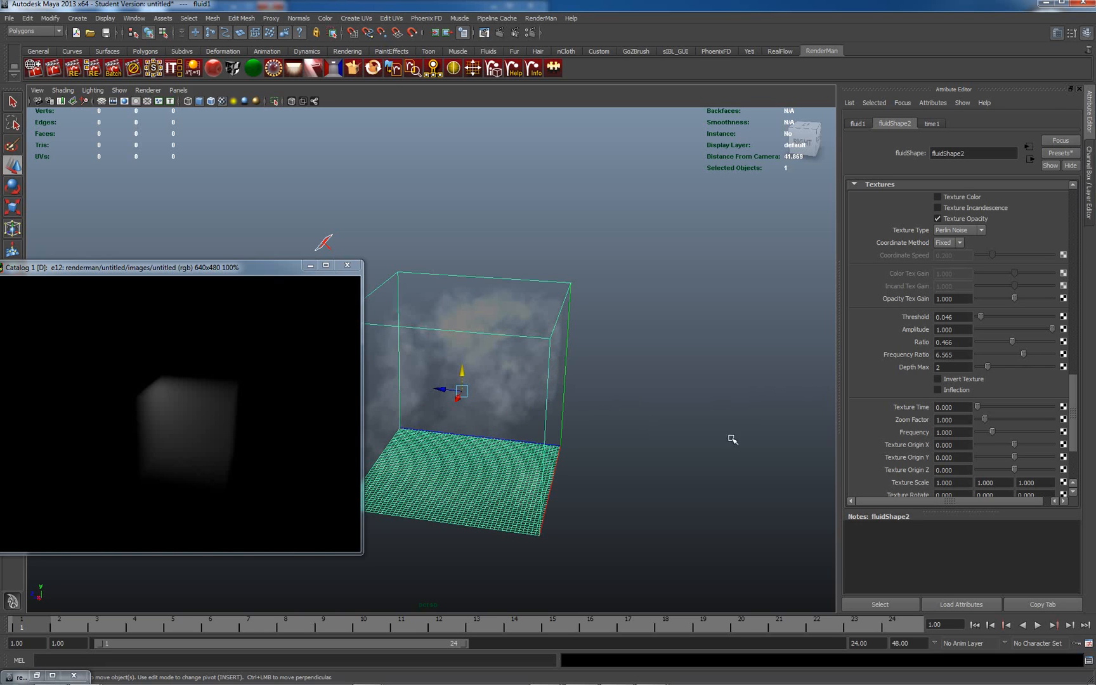
# Turn on Inflection for the fluid's opacity texture and lower the shading Transparency a little further.
pyautogui.moveTo(729, 440)
pyautogui.keyDown('alt'); pyautogui.mouseDown()
pyautogui.moveTo(683, 422)
pyautogui.moveTo(732, 419)
pyautogui.moveTo(776, 436)
pyautogui.moveTo(770, 447)
pyautogui.moveTo(739, 424)
pyautogui.mouseUp(); pyautogui.keyUp('alt')
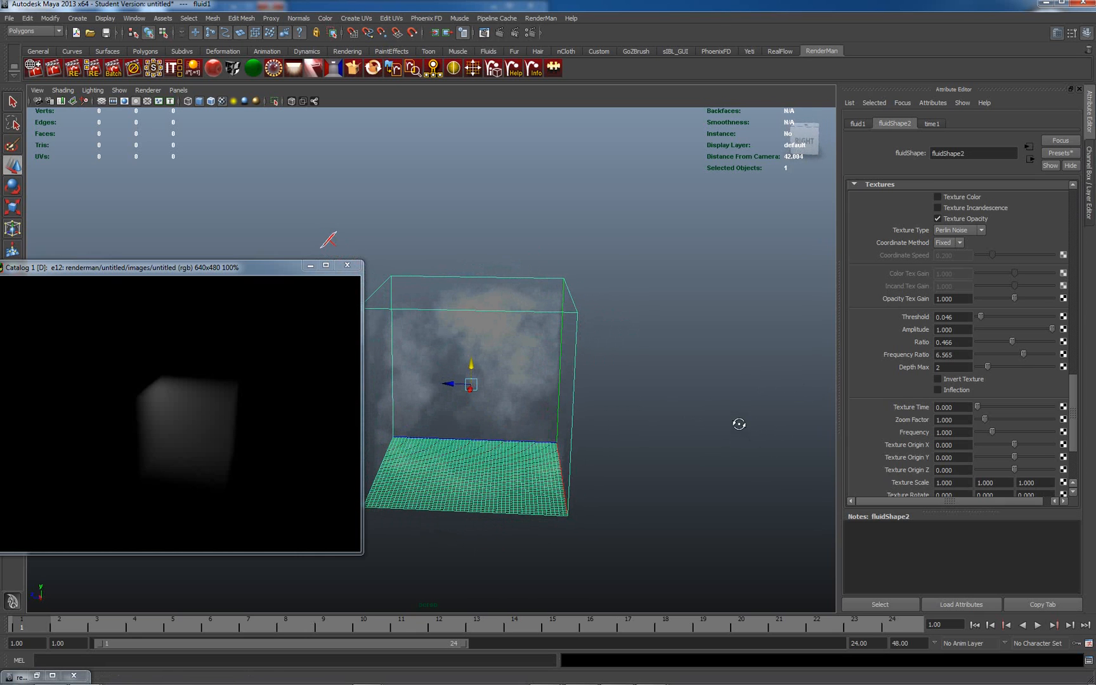
pyautogui.click(938, 390)
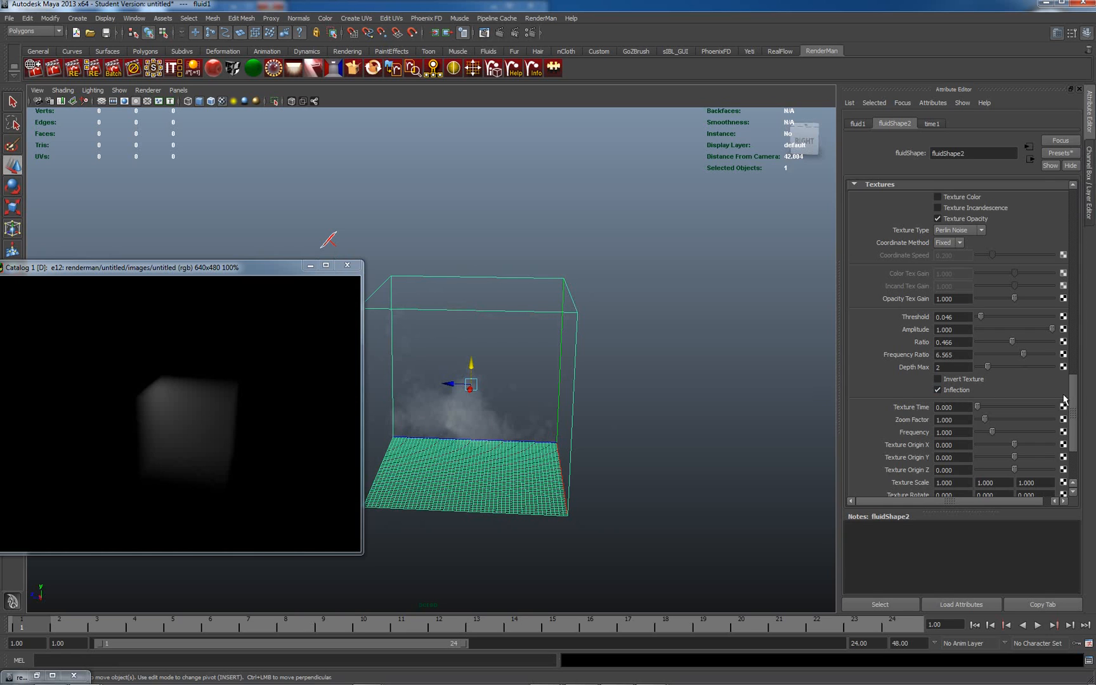
pyautogui.moveTo(1076, 406)
pyautogui.mouseDown()
pyautogui.moveTo(1077, 295)
pyautogui.moveTo(1034, 265)
pyautogui.mouseUp()
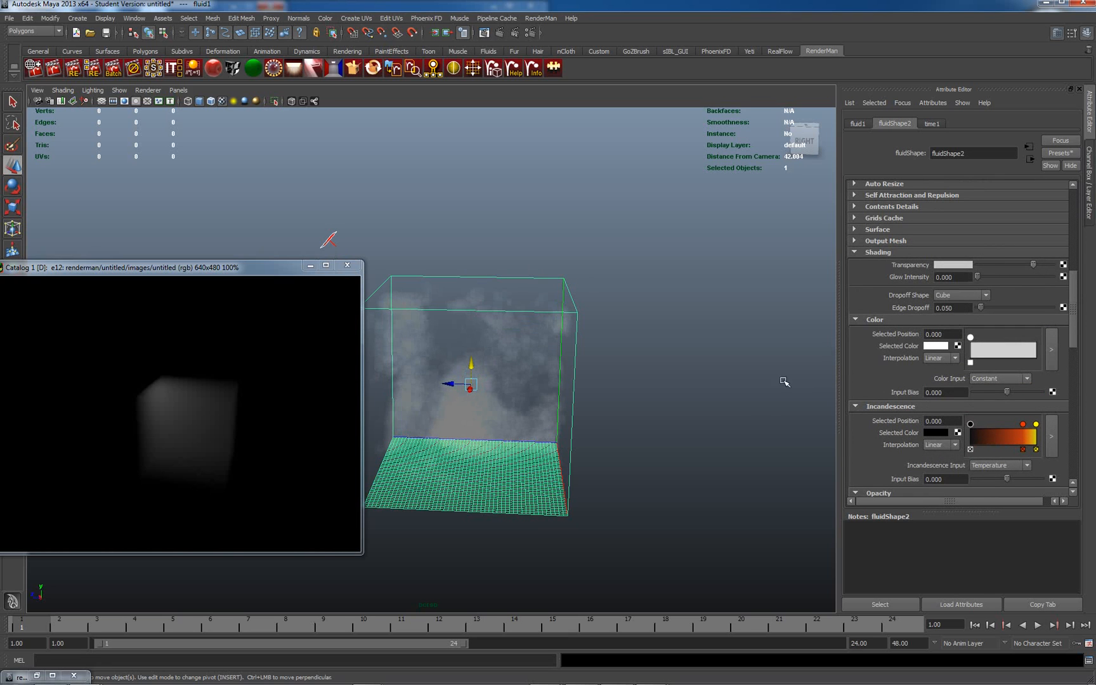
pyautogui.moveTo(710, 443)
pyautogui.keyDown('alt'); pyautogui.mouseDown()
pyautogui.moveTo(674, 431)
pyautogui.moveTo(717, 446)
pyautogui.mouseUp(); pyautogui.keyUp('alt')
pyautogui.moveTo(1077, 315); pyautogui.dragTo(1076, 400)
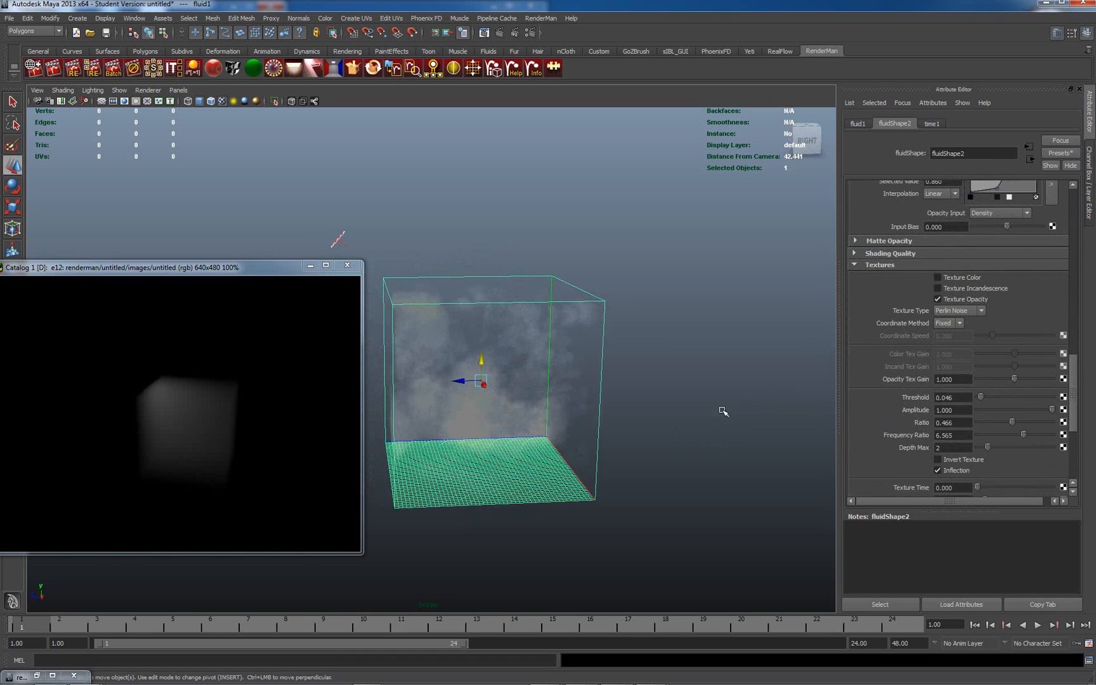
# Re-render the textured fluid container from the orbited camera view and reposition the render catalog window.
pyautogui.rightClick(129, 392)
pyautogui.click(149, 400)
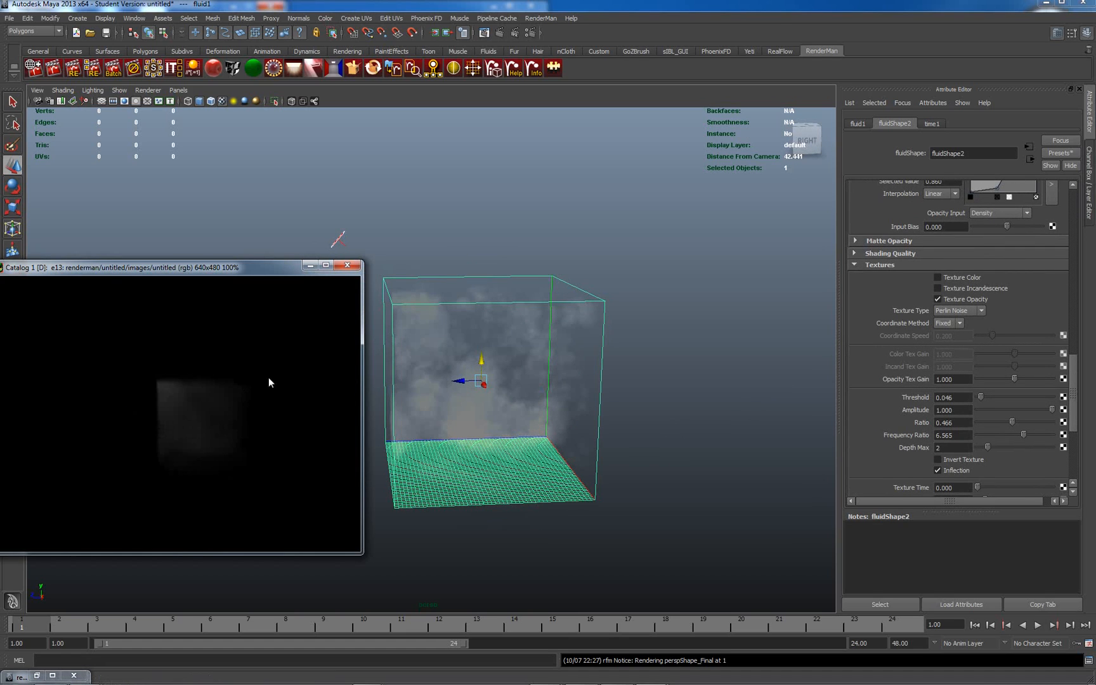
pyautogui.moveTo(225, 272); pyautogui.dragTo(344, 220)
pyautogui.rightClick(294, 359)
pyautogui.click(335, 362)
# Render close-ups of the fluid container from two camera angles, with the render catalog window moved aside.
pyautogui.keyDown('alt'); pyautogui.moveTo(639, 384); pyautogui.dragTo(763, 492, button='right'); pyautogui.keyUp('alt')
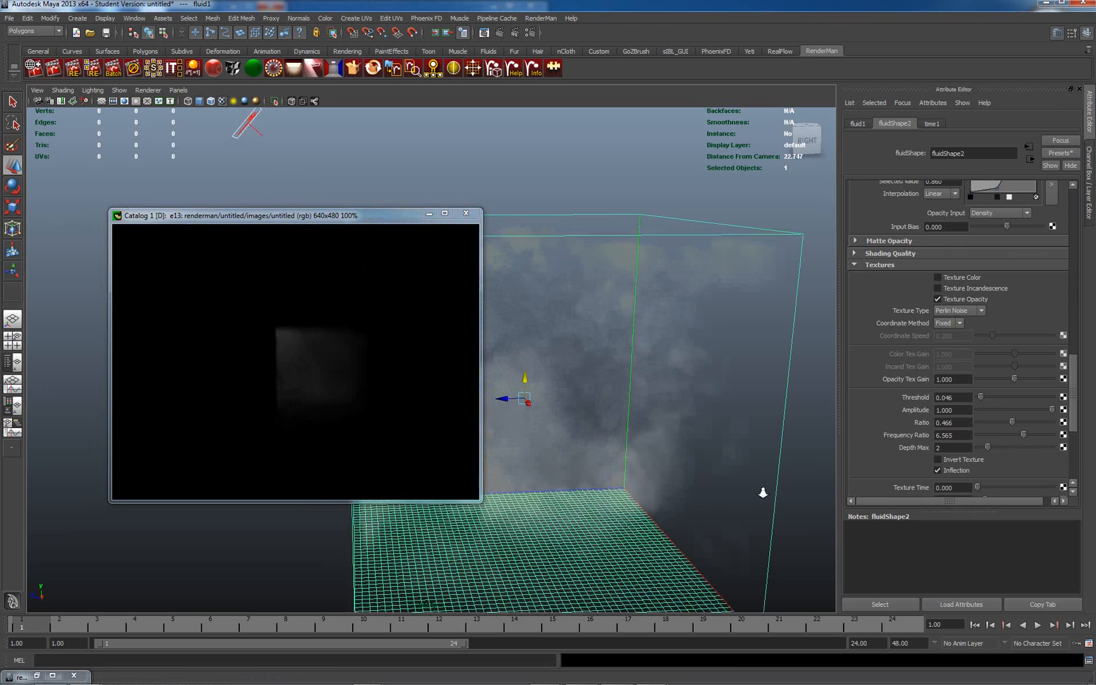
pyautogui.rightClick(280, 349)
pyautogui.click(309, 357)
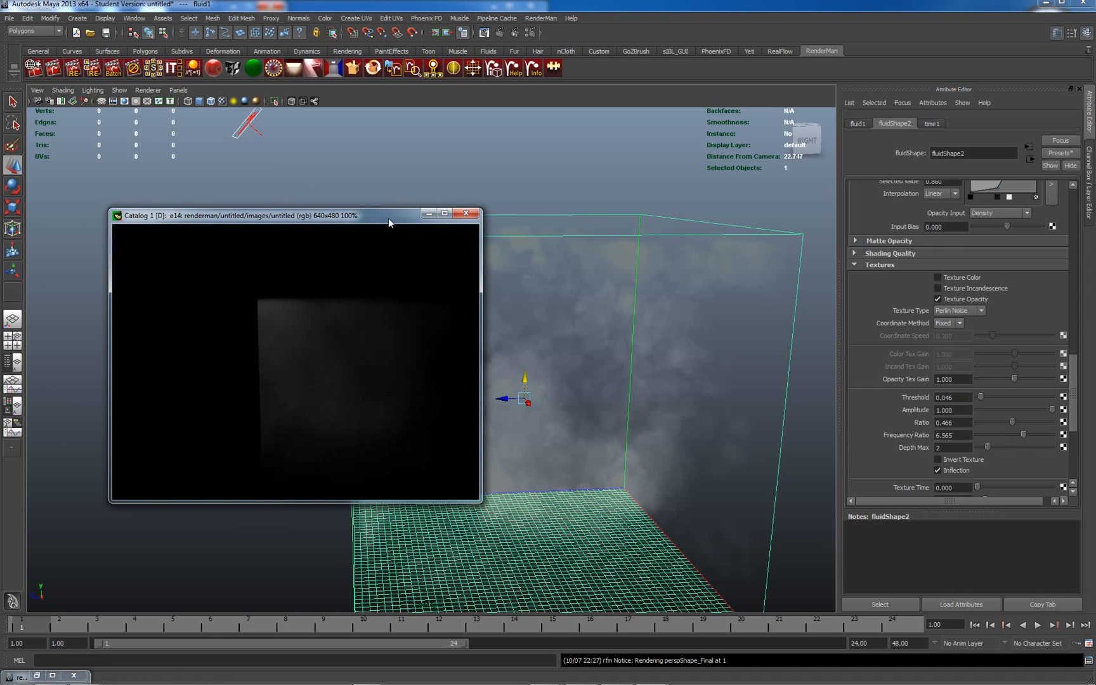
pyautogui.moveTo(388, 219); pyautogui.dragTo(342, 205)
pyautogui.keyDown('alt'); pyautogui.moveTo(788, 482); pyautogui.dragTo(749, 476); pyautogui.keyUp('alt')
pyautogui.rightClick(257, 352)
pyautogui.click(276, 357)
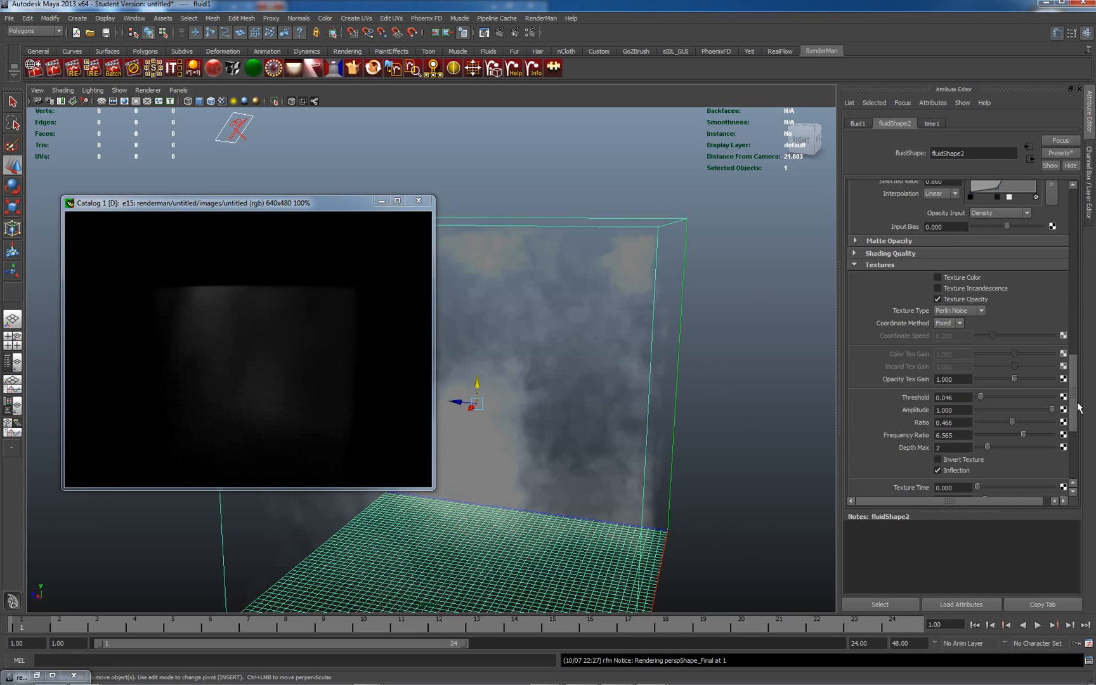
# Set the opacity texture's Threshold to 0.061, Amplitude to 0.550, Ratio to 0.664, Frequency Ratio to 7.870 and Depth Max to 4.
pyautogui.moveTo(1078, 411); pyautogui.dragTo(1078, 435)
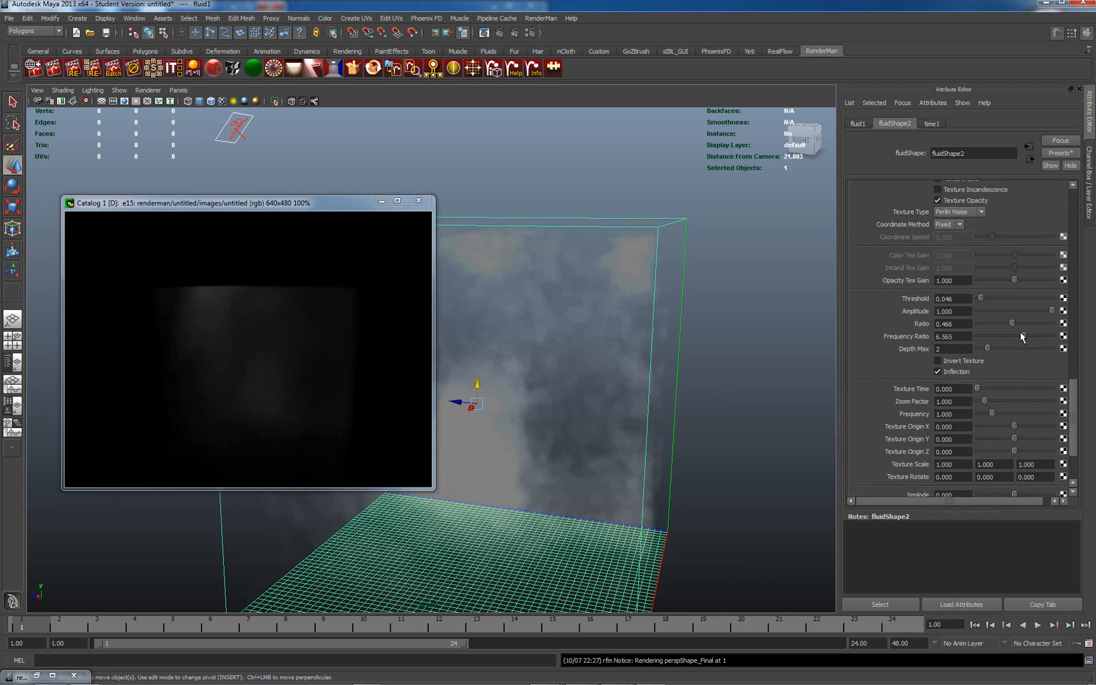
pyautogui.moveTo(1025, 337)
pyautogui.mouseDown()
pyautogui.moveTo(1049, 341)
pyautogui.moveTo(1038, 339)
pyautogui.moveTo(1047, 309)
pyautogui.moveTo(983, 301)
pyautogui.mouseUp()
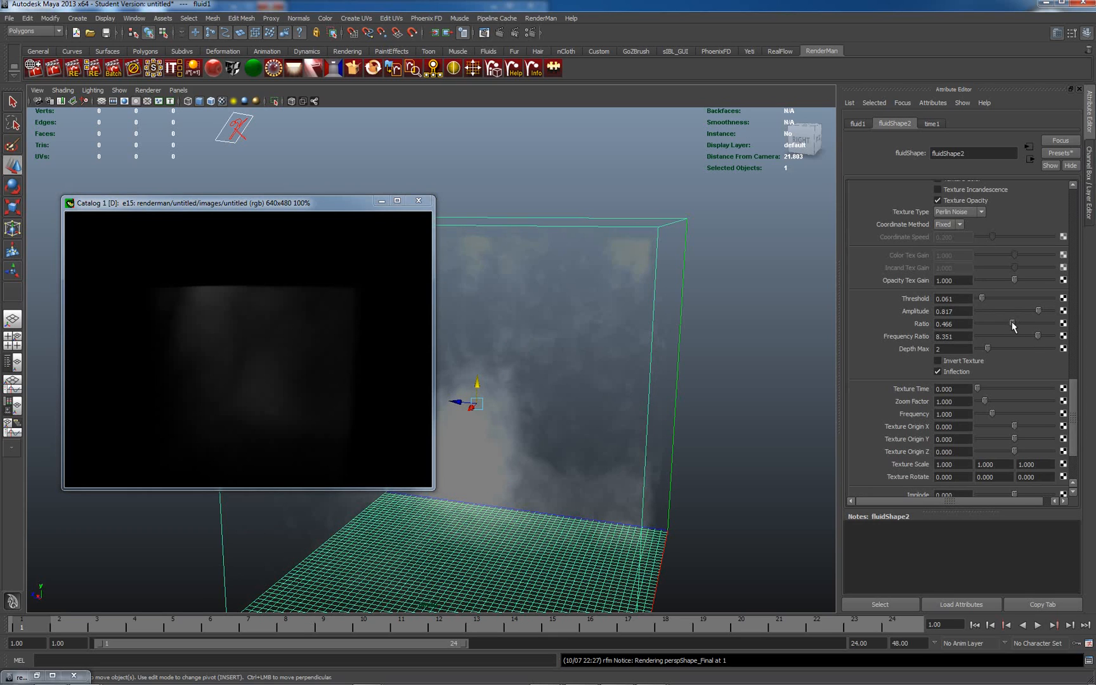
pyautogui.moveTo(1017, 322)
pyautogui.mouseDown()
pyautogui.moveTo(1039, 336)
pyautogui.moveTo(999, 348)
pyautogui.moveTo(1010, 351)
pyautogui.mouseUp()
pyautogui.moveTo(1038, 311); pyautogui.dragTo(1017, 310)
# Re-render the fluid container, and move and enlarge the render catalog window.
pyautogui.rightClick(240, 311)
pyautogui.click(263, 320)
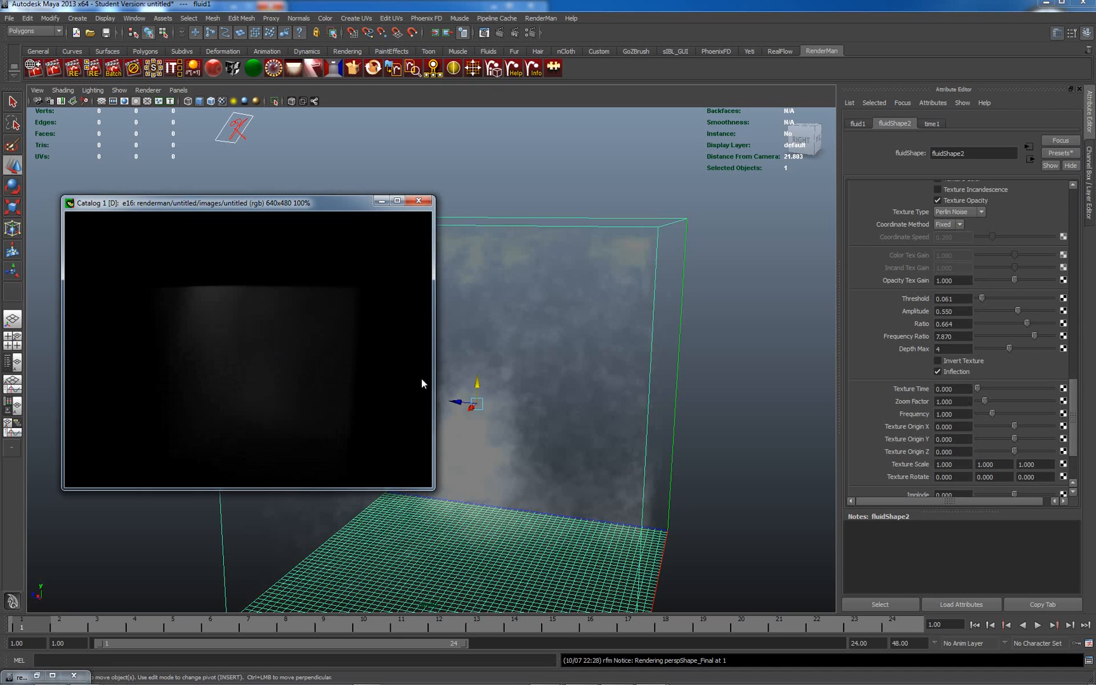
pyautogui.moveTo(315, 204); pyautogui.dragTo(385, 165)
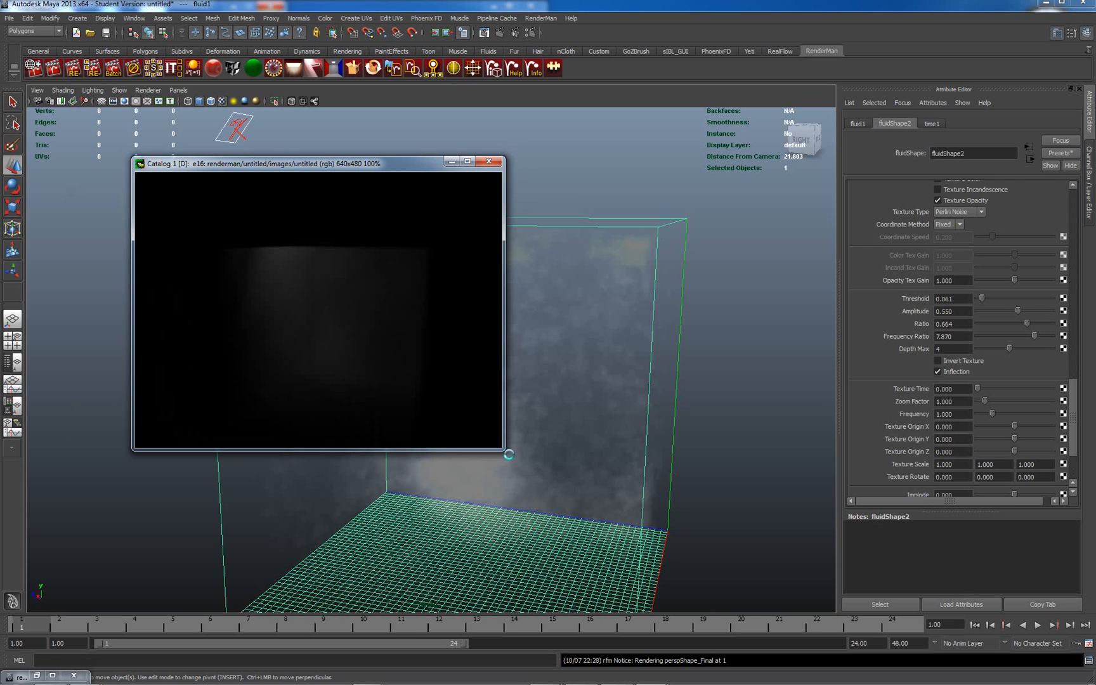
pyautogui.moveTo(503, 453); pyautogui.dragTo(564, 509)
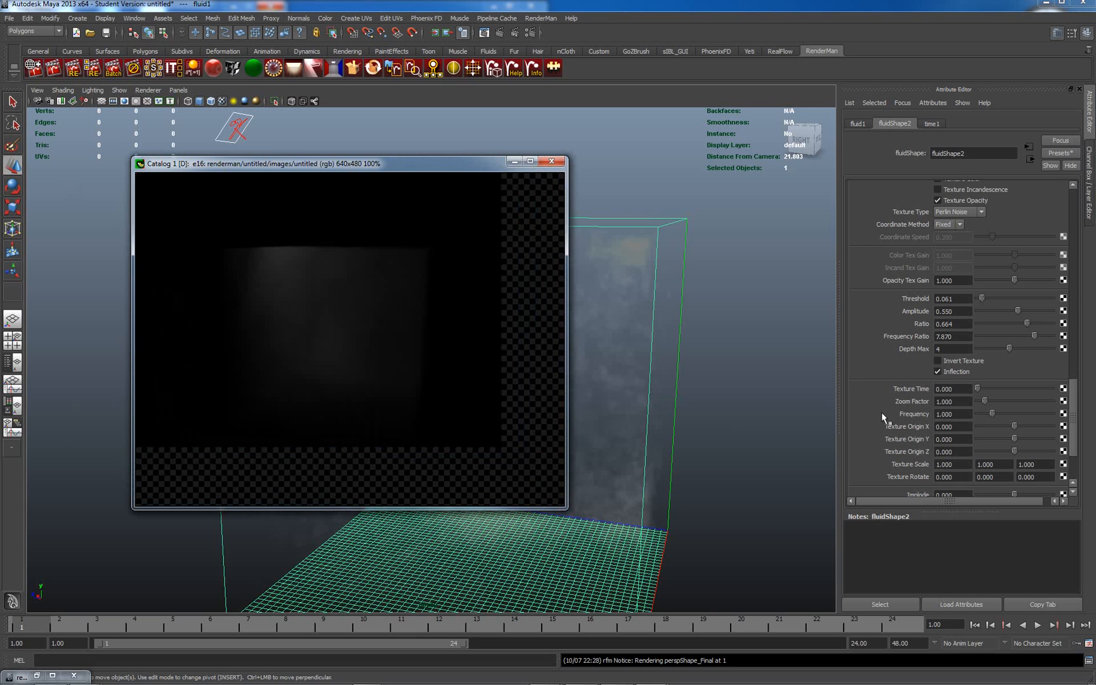
# Set the texture's Frequency Ratio to 6.565 and Threshold to 0.031, and re-render the container.
pyautogui.click(1024, 336)
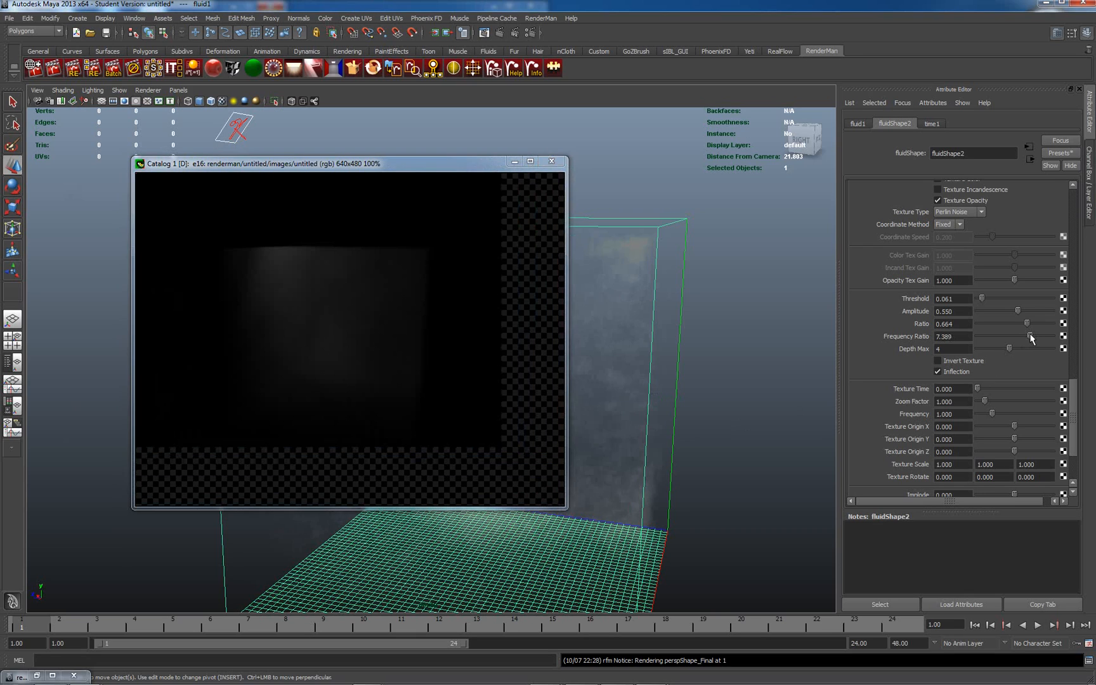
pyautogui.moveTo(1023, 335); pyautogui.dragTo(1022, 335)
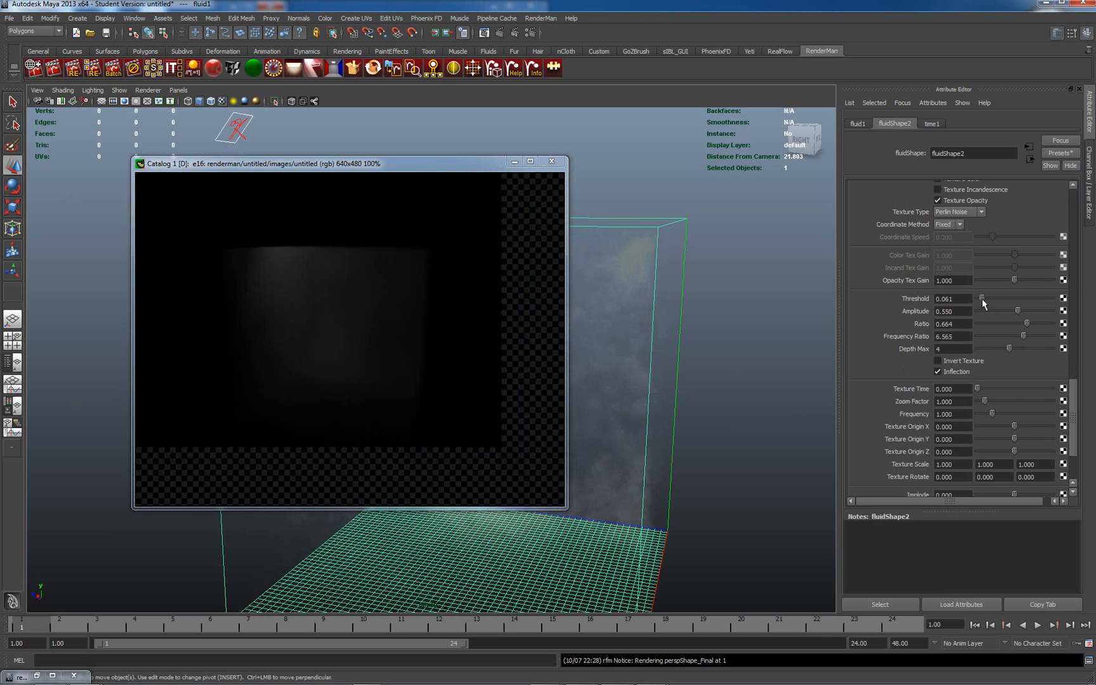
pyautogui.moveTo(980, 297); pyautogui.dragTo(980, 297)
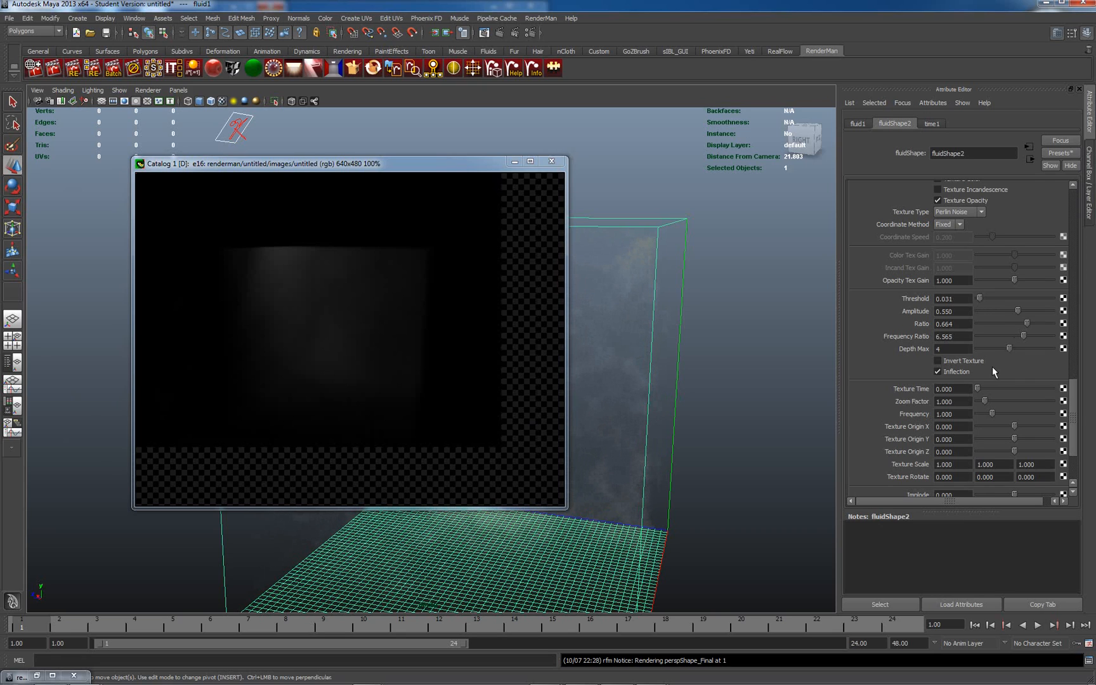
pyautogui.rightClick(316, 306)
pyautogui.click(336, 312)
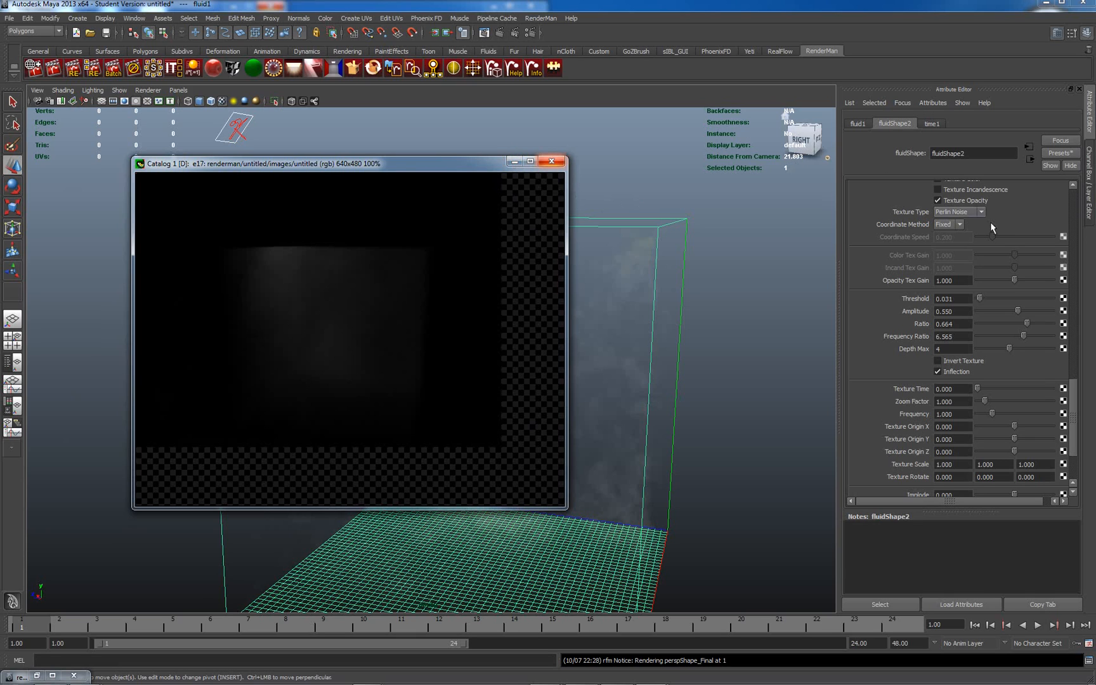
# Add RenderMan Volume Controls to fluidShape2 and re-render the container with their default shading rates.
pyautogui.moveTo(1073, 406); pyautogui.dragTo(1069, 450)
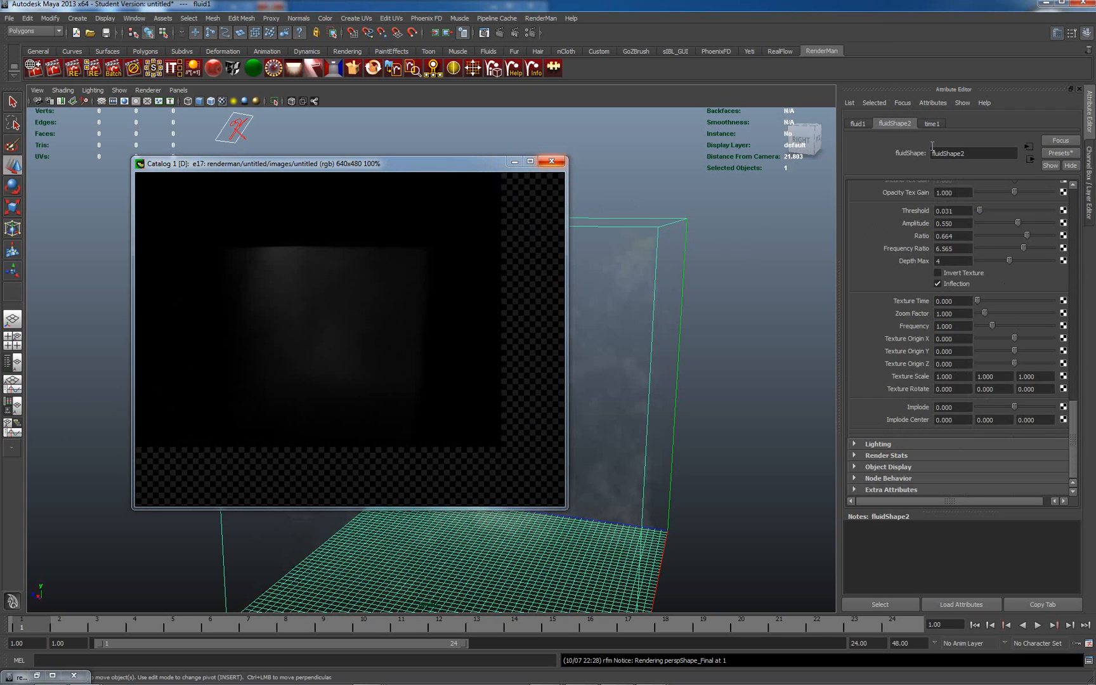
pyautogui.click(933, 103)
pyautogui.moveTo(943, 160)
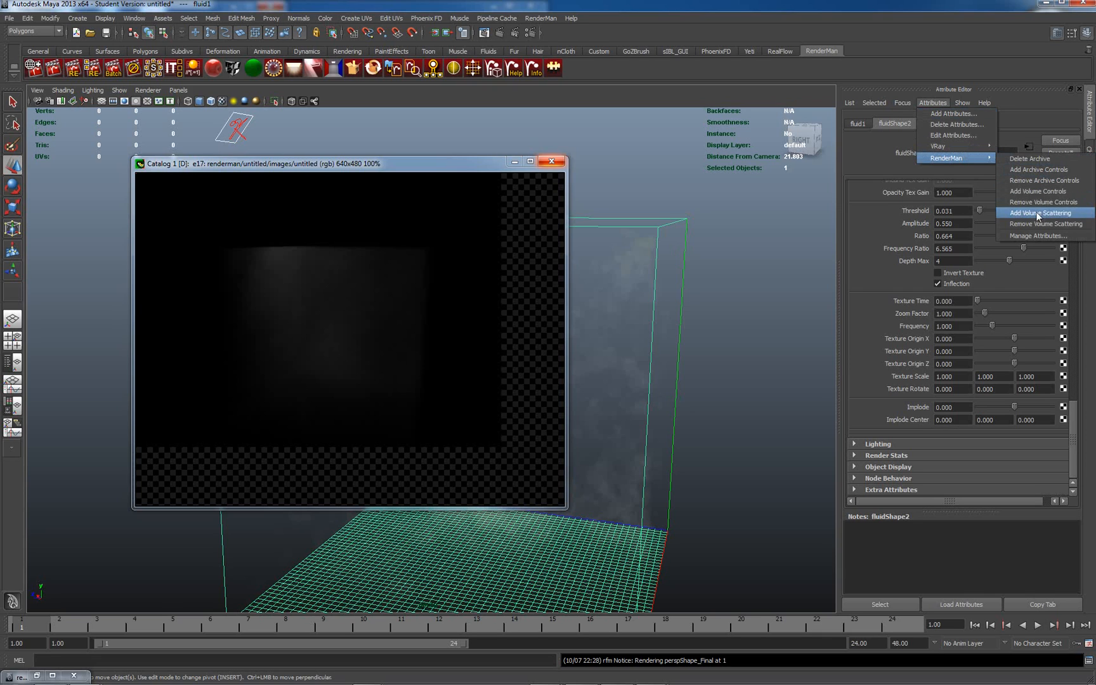
pyautogui.click(1033, 192)
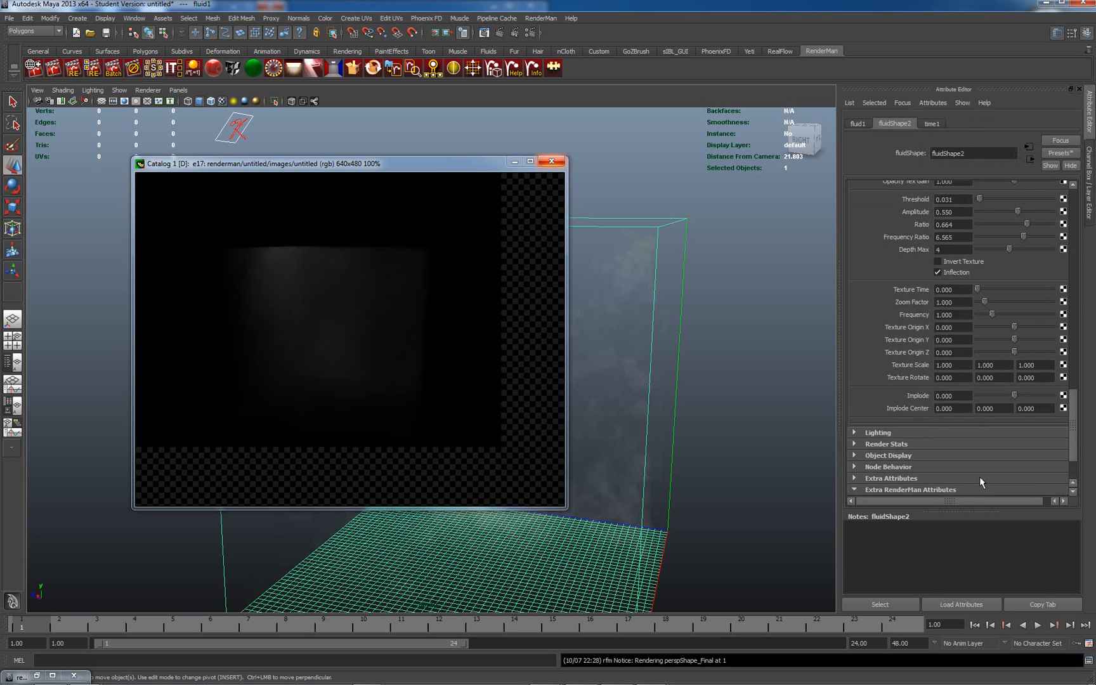
pyautogui.scroll(-5, 1065, 442)
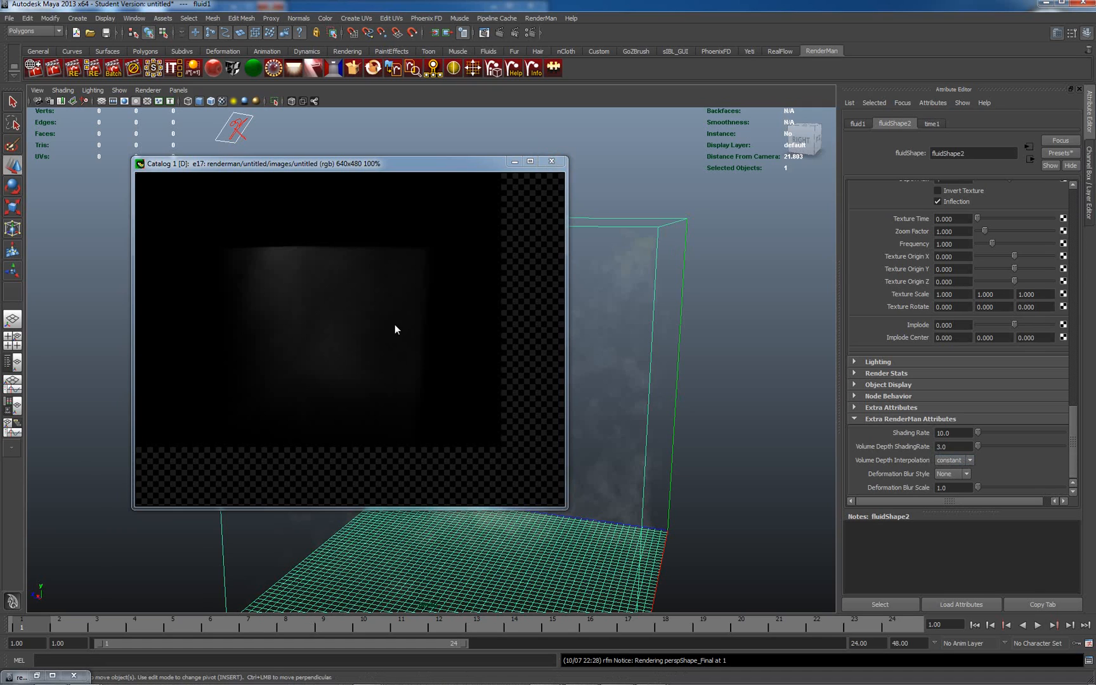
pyautogui.moveTo(314, 291); pyautogui.dragTo(330, 291, button='right')
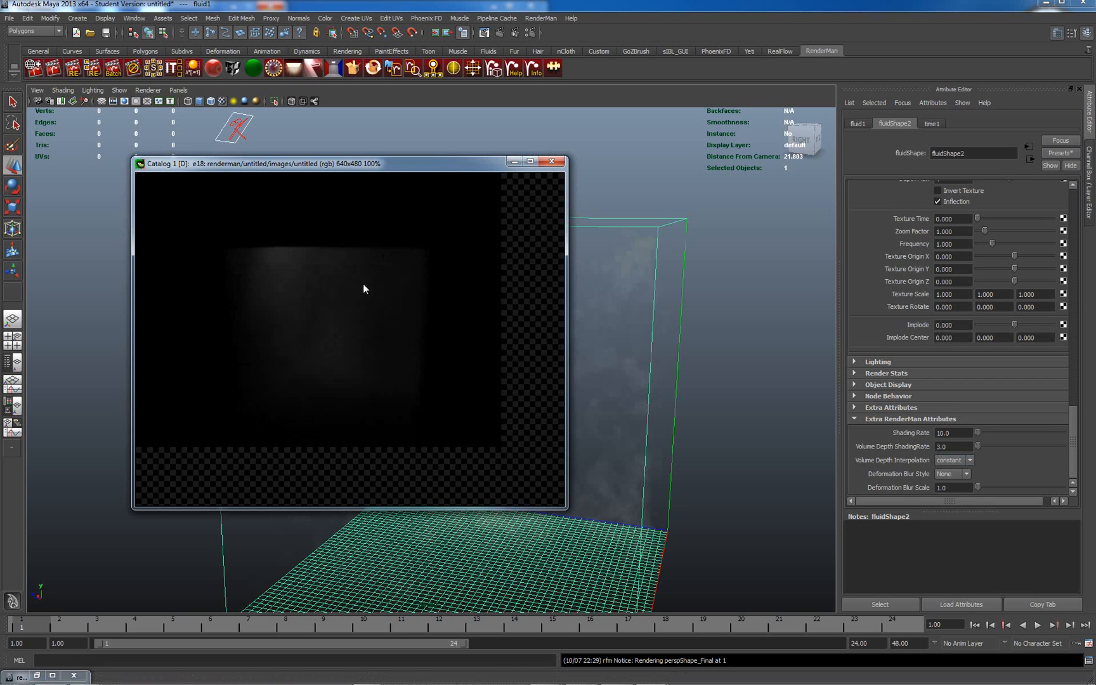
pyautogui.moveTo(666, 674)
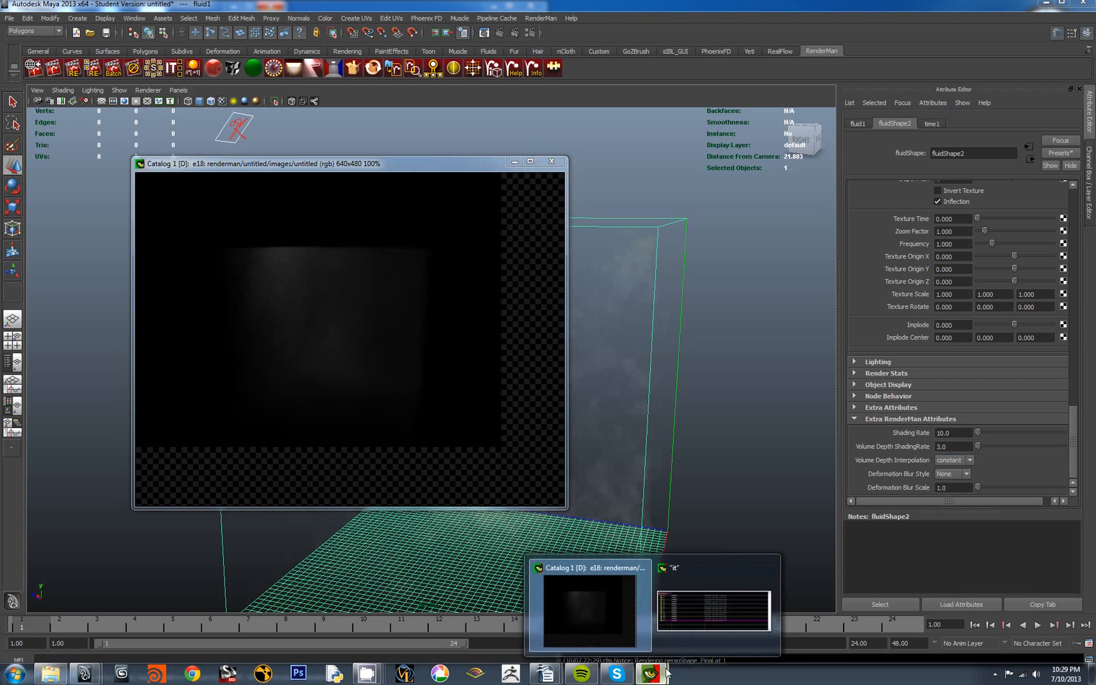
# Open the render catalog list and compare the e16 and e18 renders.
pyautogui.click(714, 610)
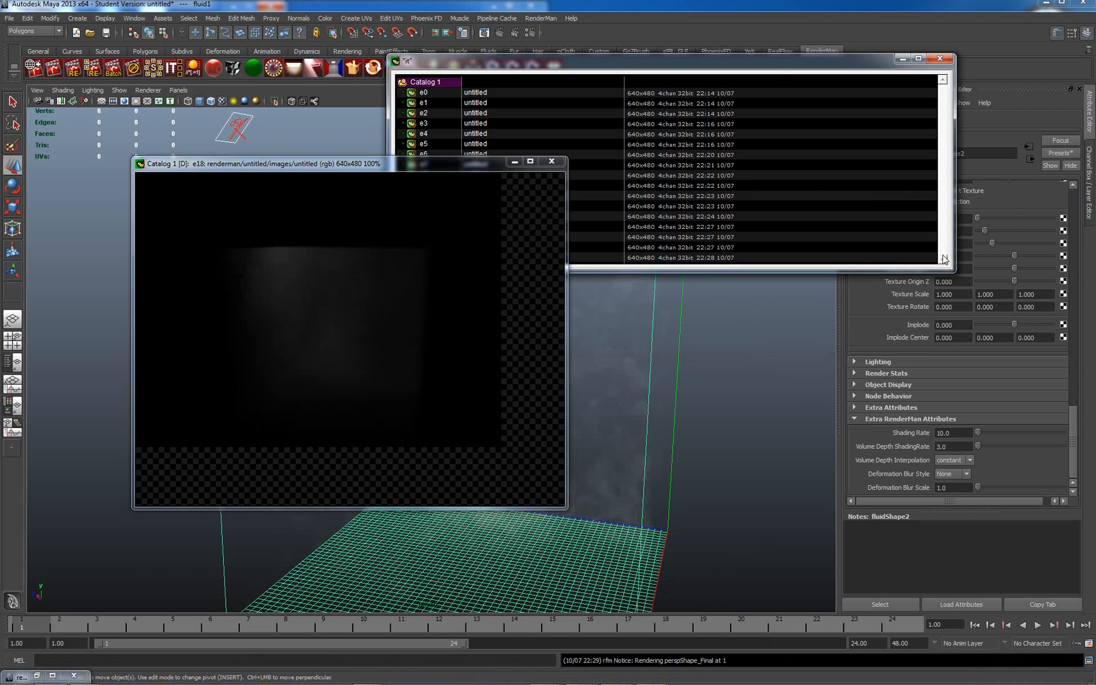
pyautogui.moveTo(774, 62); pyautogui.dragTo(901, 45)
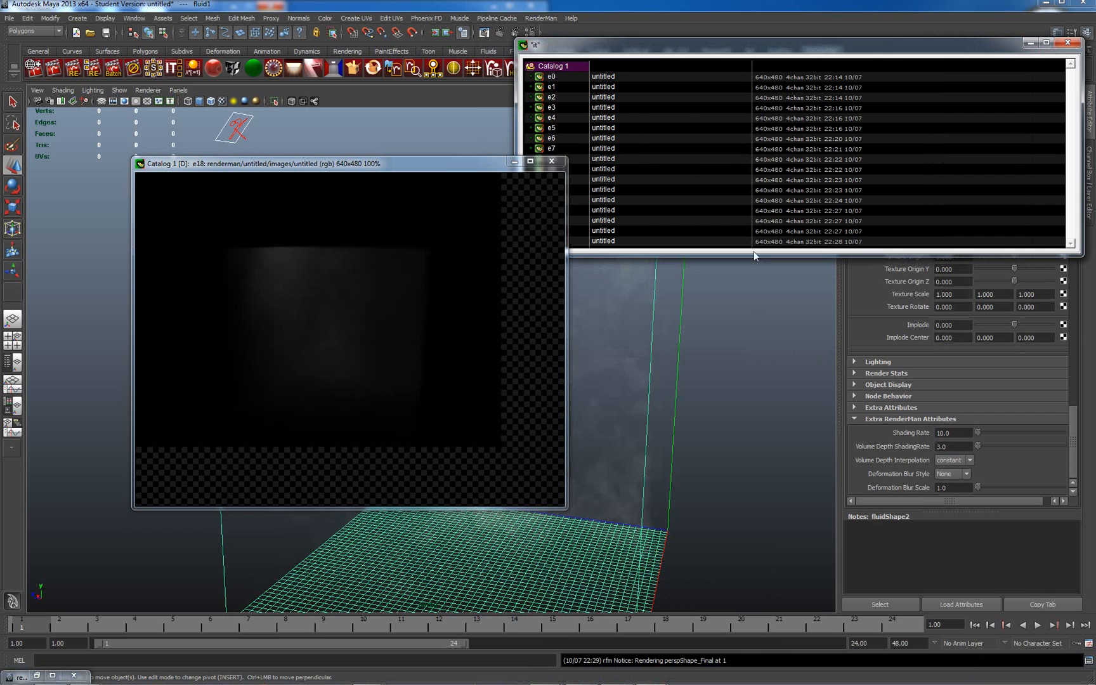
pyautogui.click(764, 239)
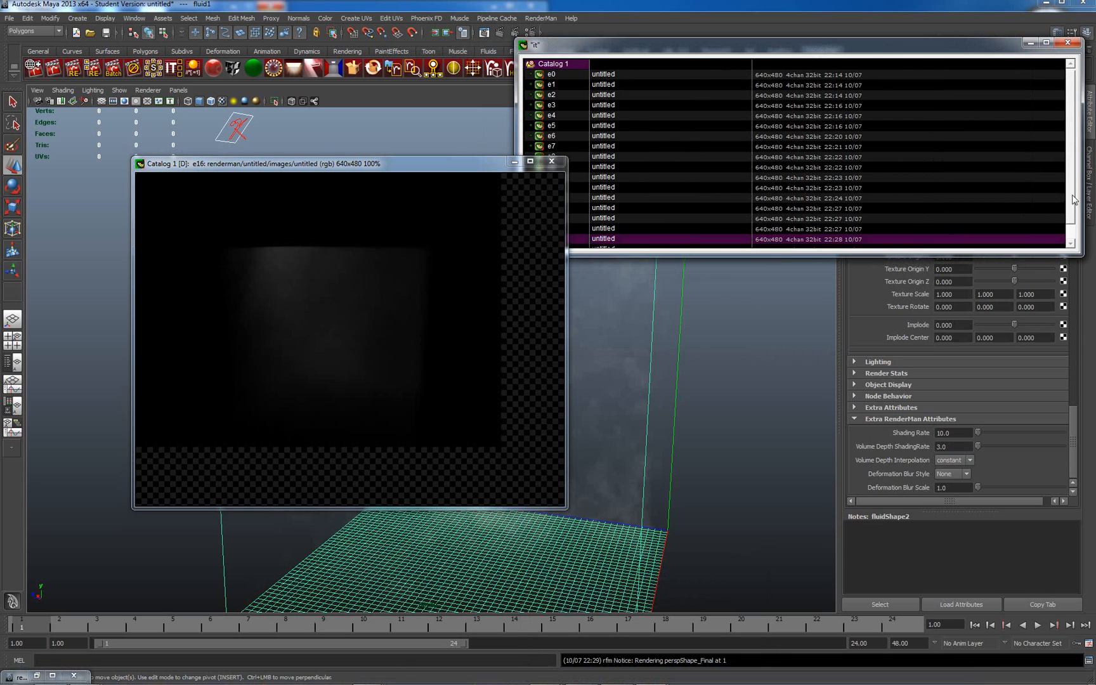
pyautogui.click(771, 234)
pyautogui.click(770, 243)
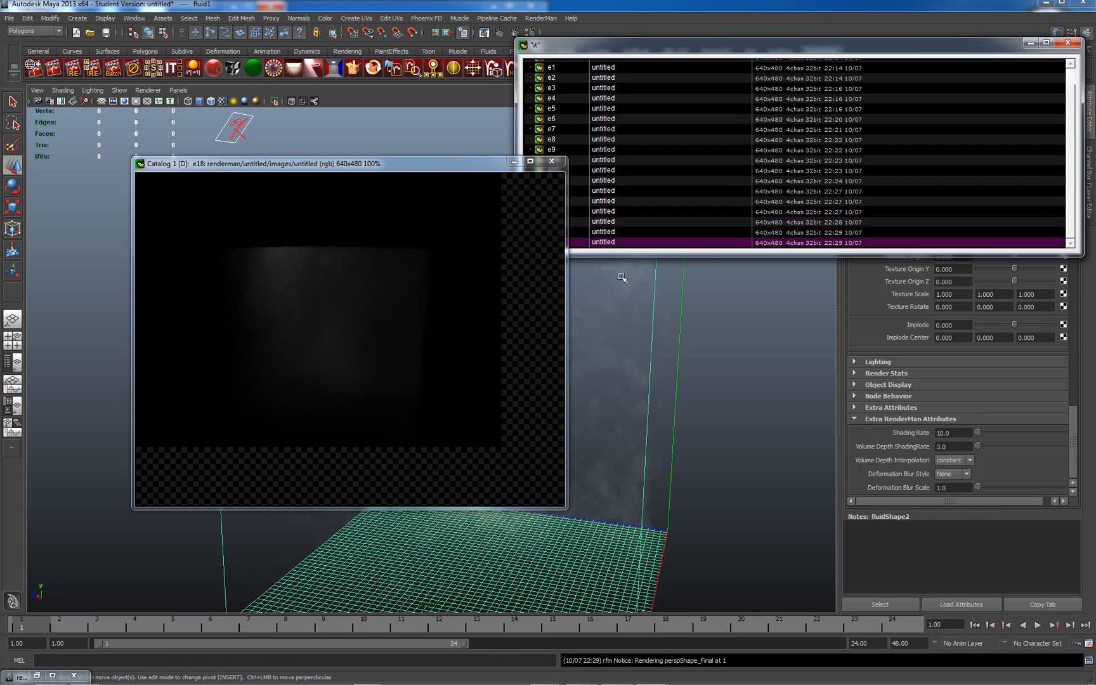
# Set the fluid's Volume Depth Interpolation to smooth and re-render the container.
pyautogui.click(970, 461)
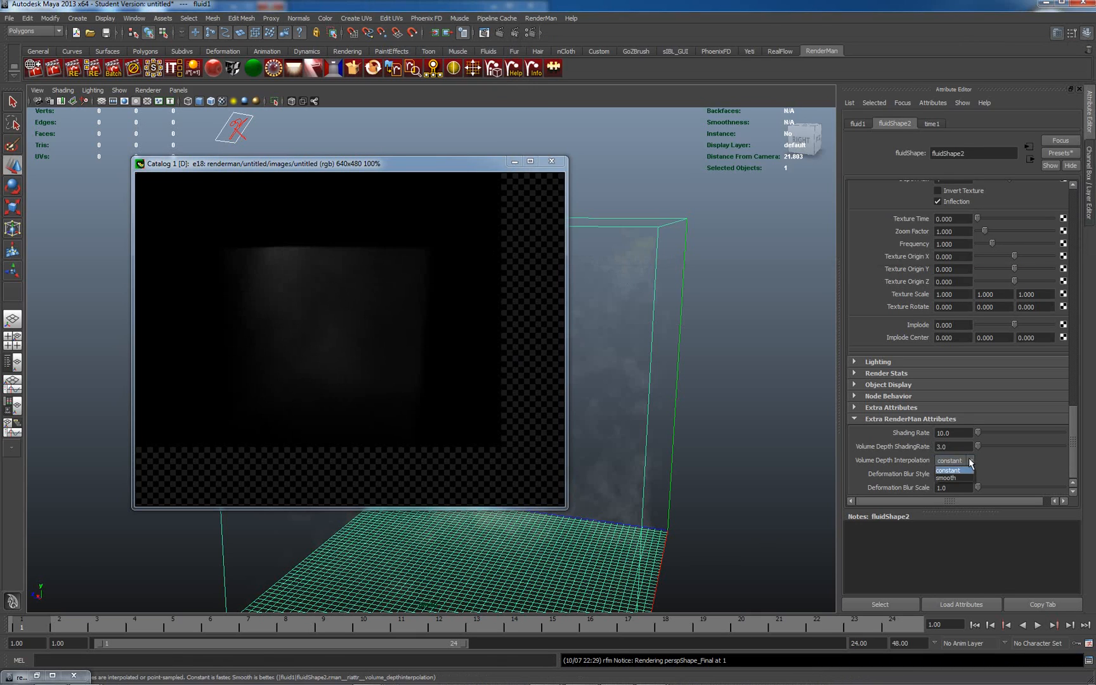
pyautogui.click(968, 462)
pyautogui.click(949, 480)
pyautogui.rightClick(309, 313)
pyautogui.click(319, 318)
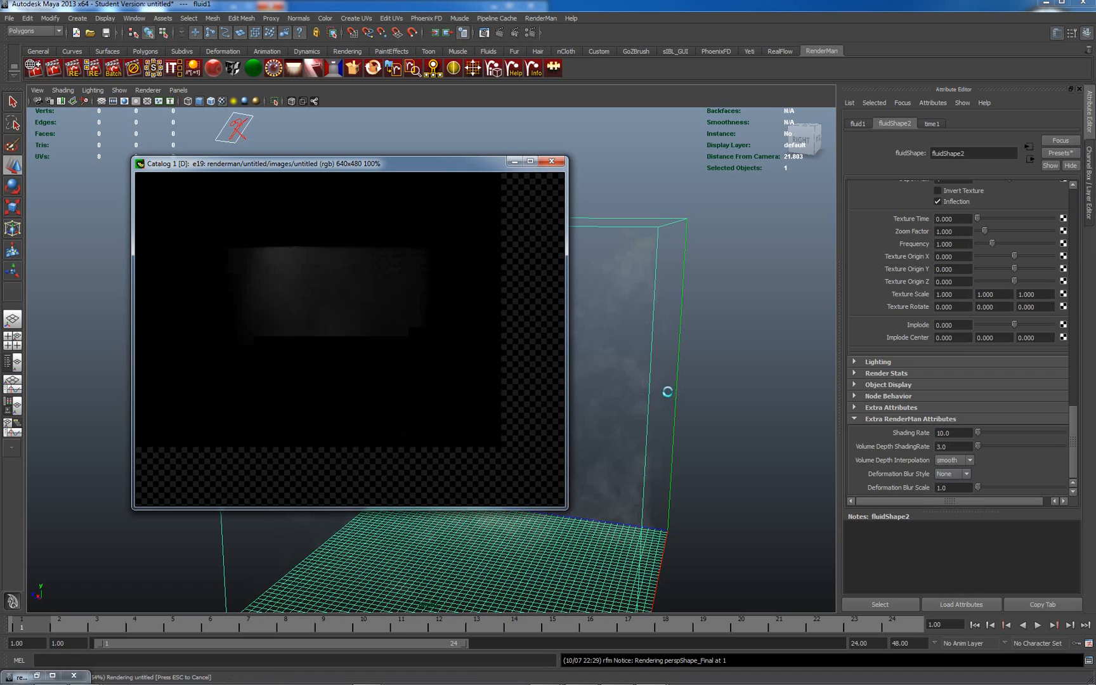
# Compare the e18 and e19 renders in the catalog list, then minimise the list.
pyautogui.moveTo(620, 681)
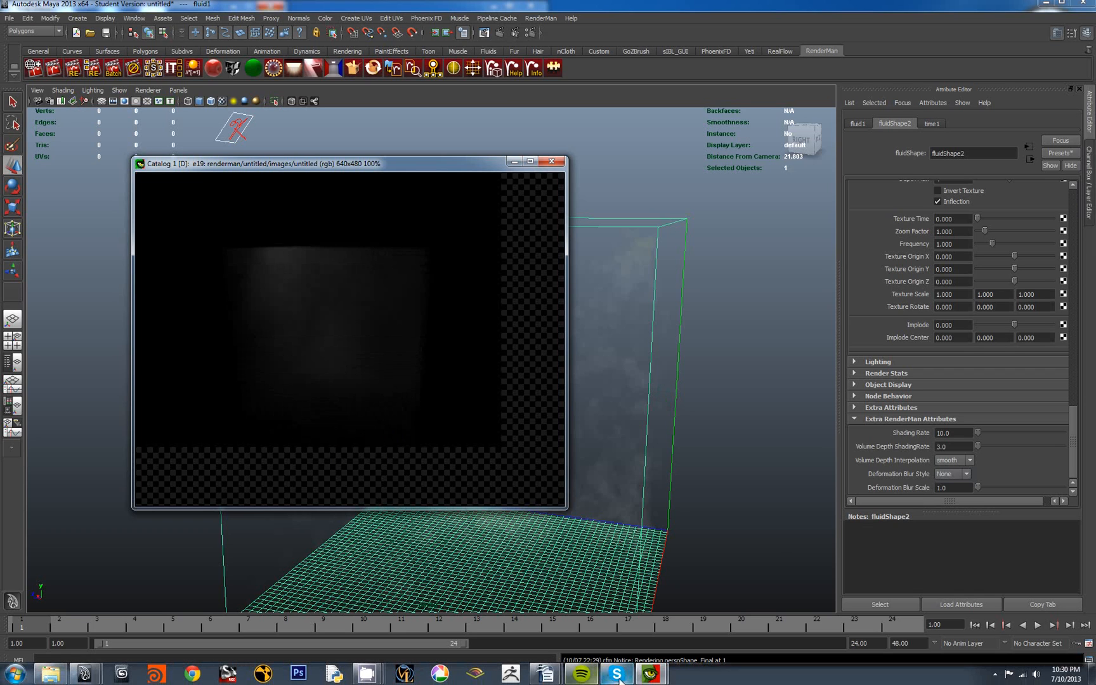
pyautogui.click(728, 611)
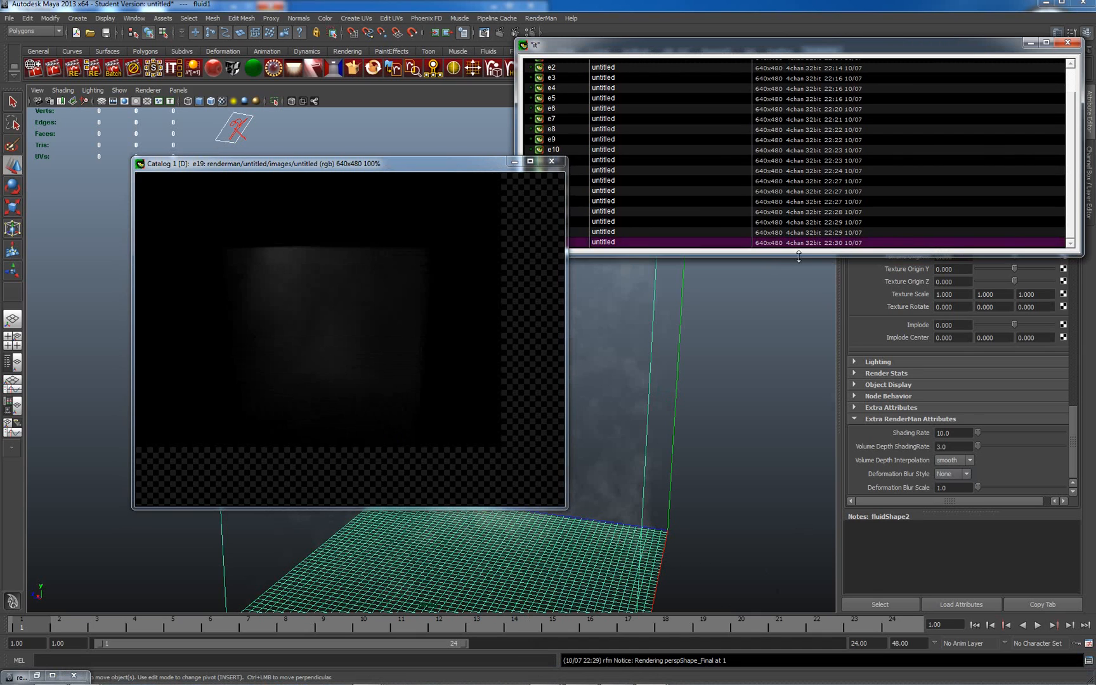
pyautogui.click(790, 234)
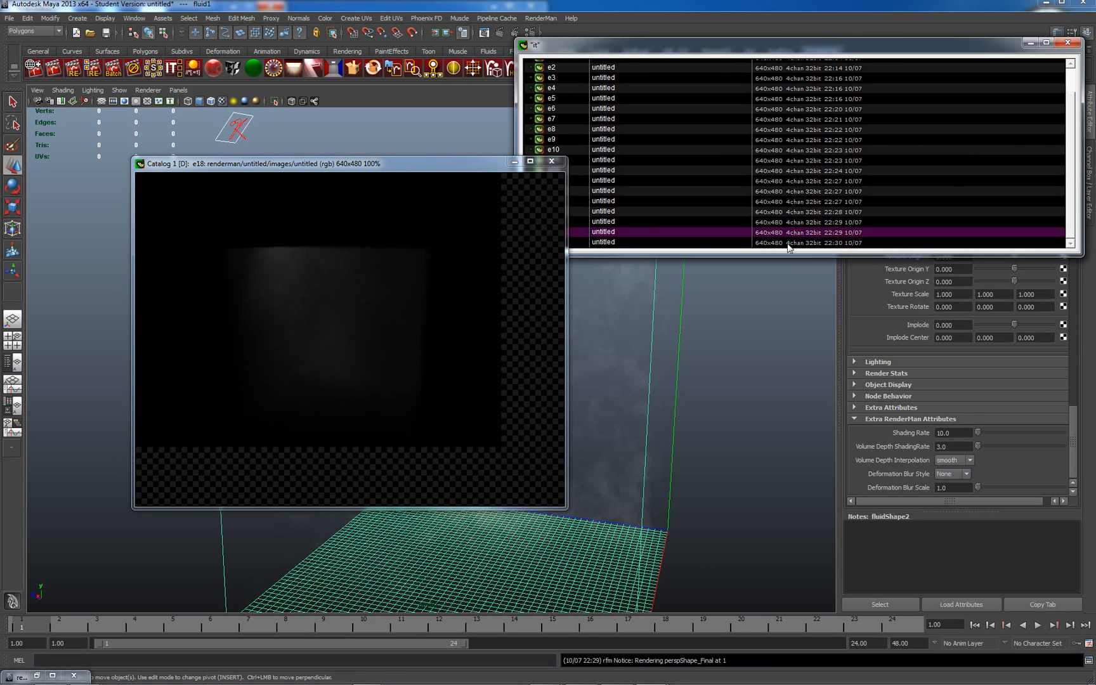
pyautogui.click(788, 244)
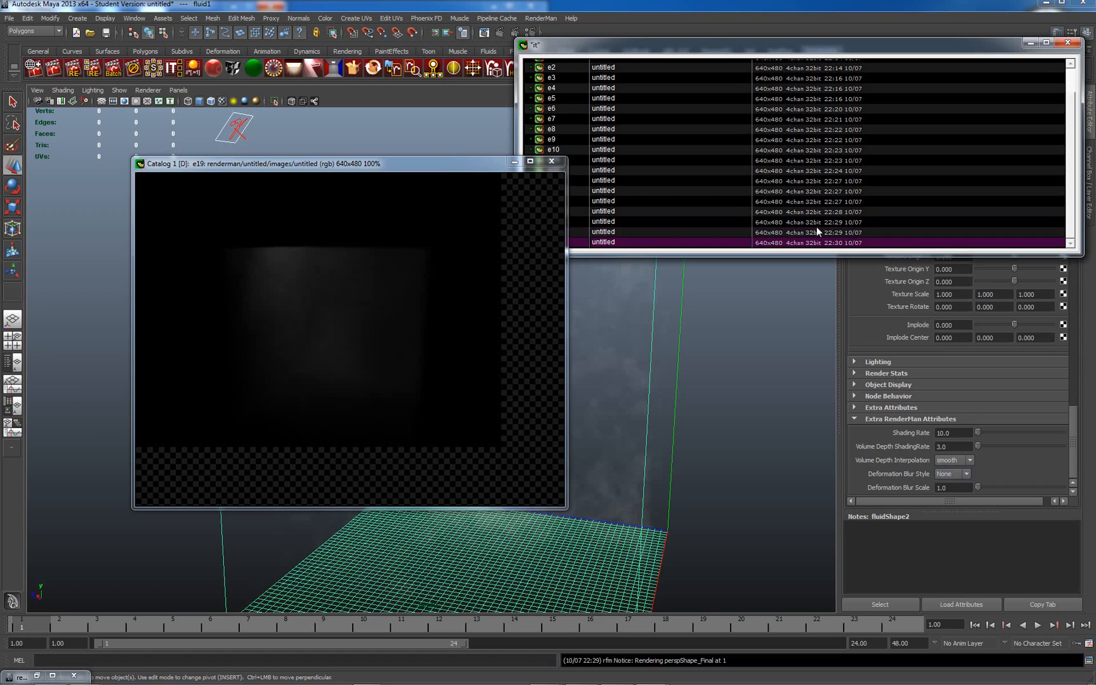
pyautogui.click(784, 234)
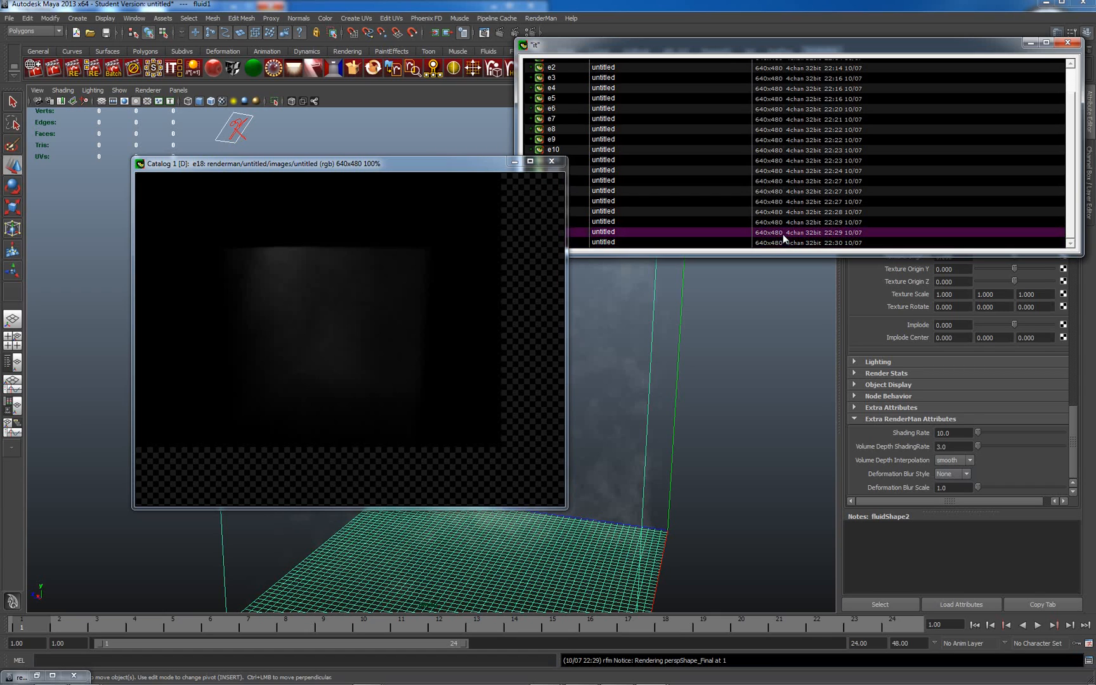
pyautogui.click(1028, 45)
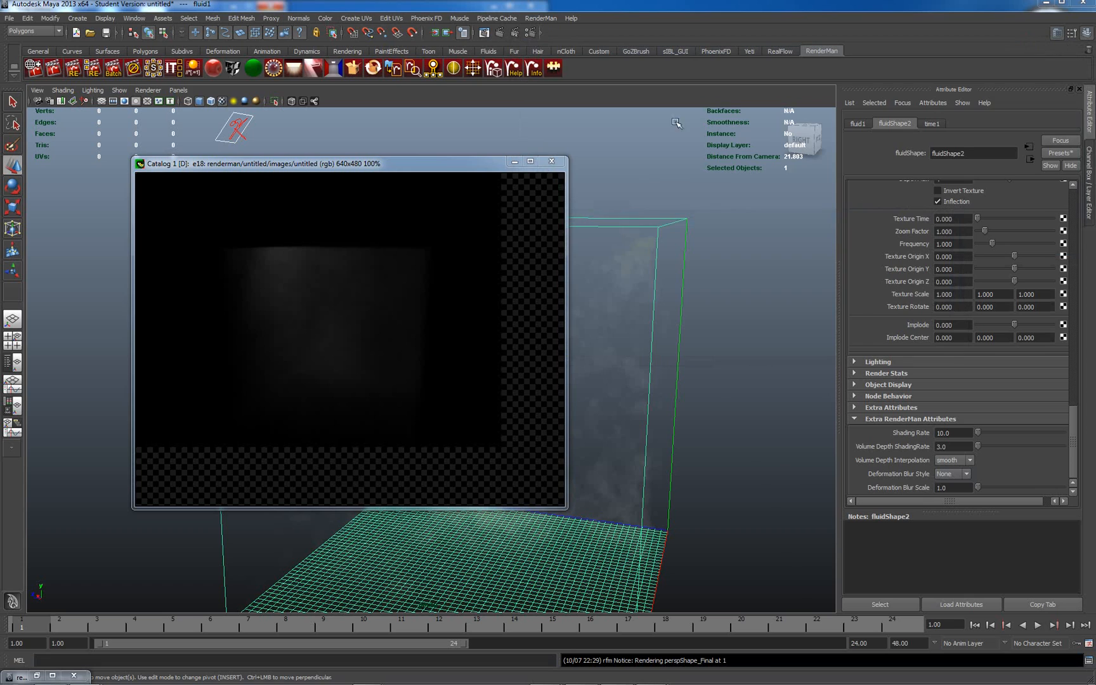
# Create a NURBS sphere inside the fluid container with an RMSMatte material assigned, and re-render the scene.
pyautogui.moveTo(379, 163); pyautogui.dragTo(188, 350)
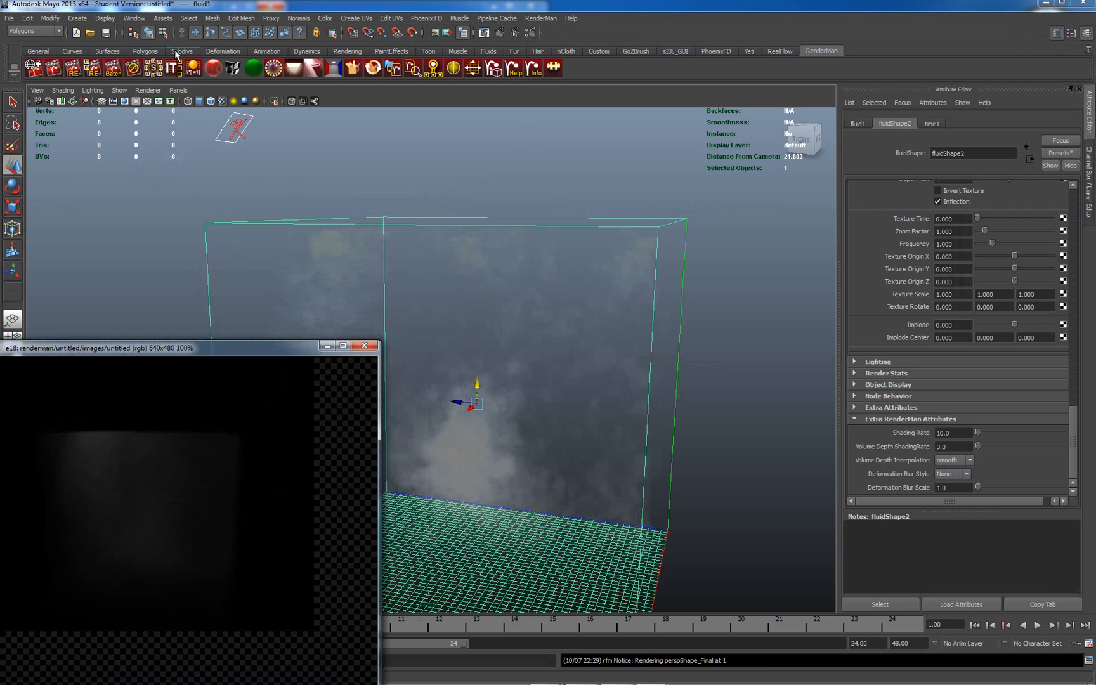
pyautogui.click(108, 51)
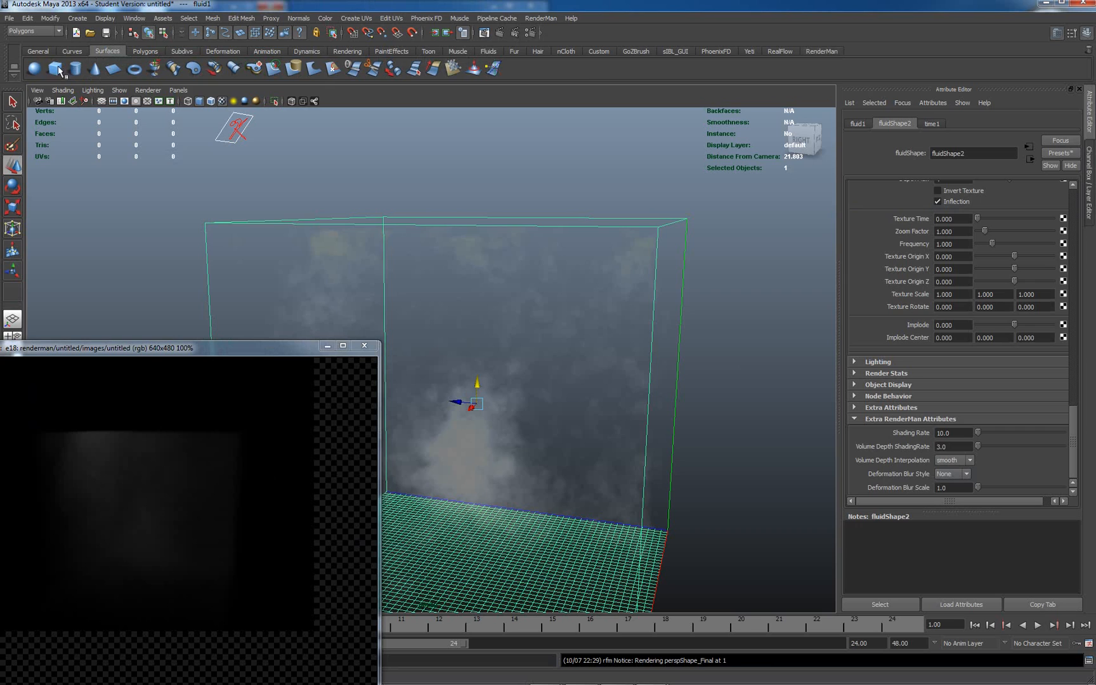
pyautogui.click(35, 69)
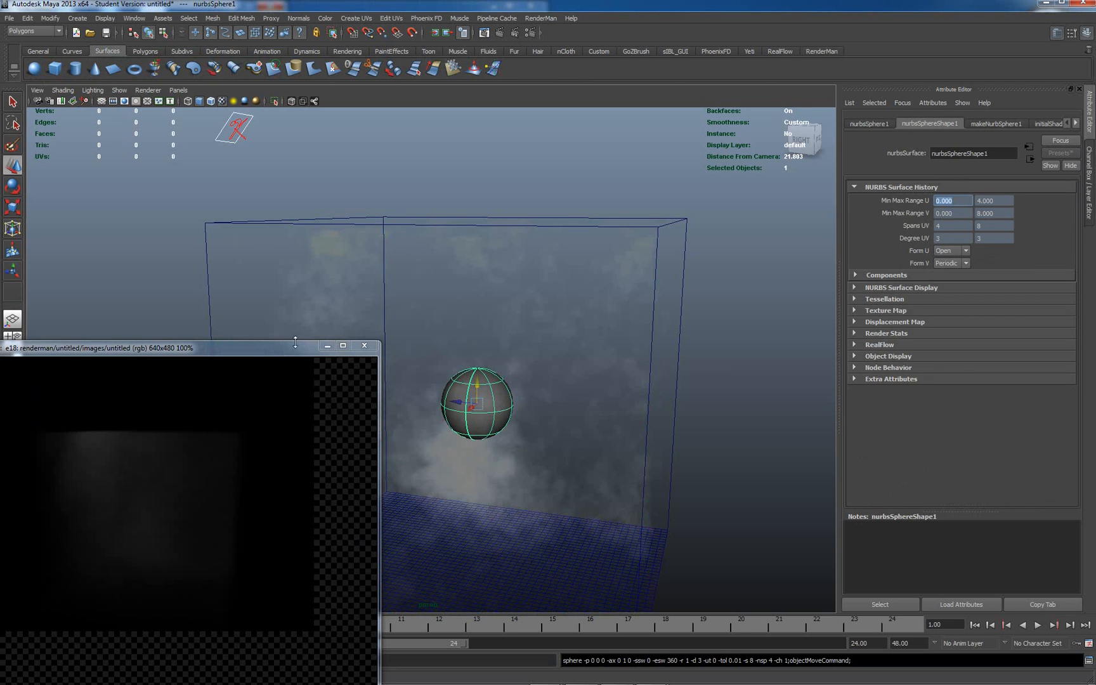
pyautogui.click(821, 51)
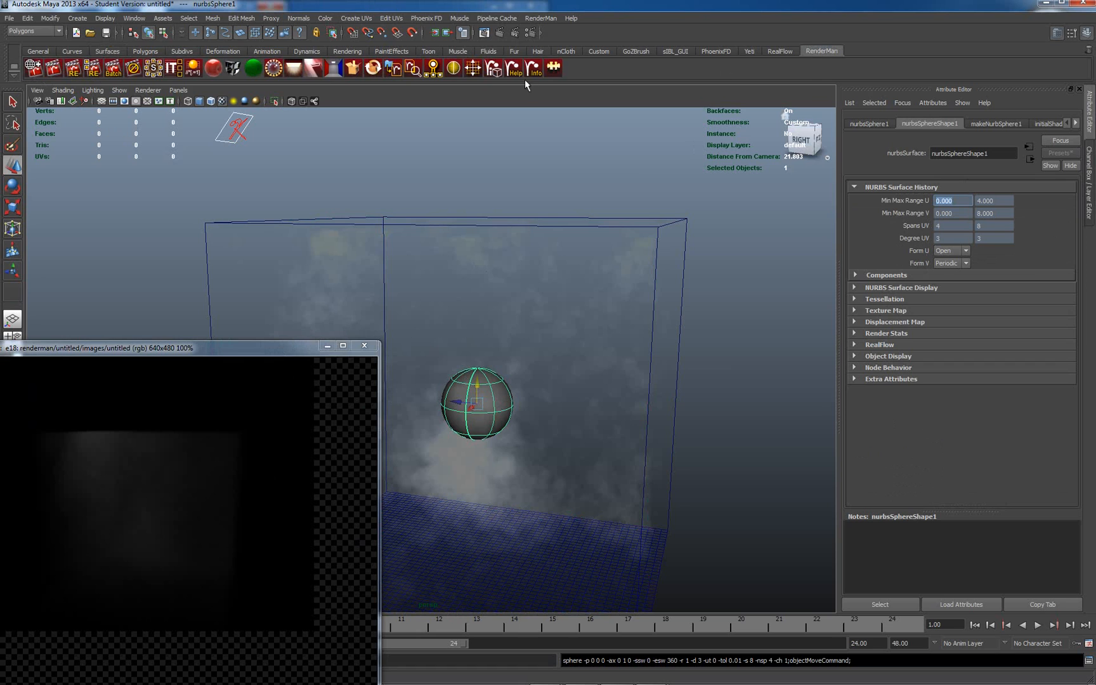
pyautogui.click(253, 68)
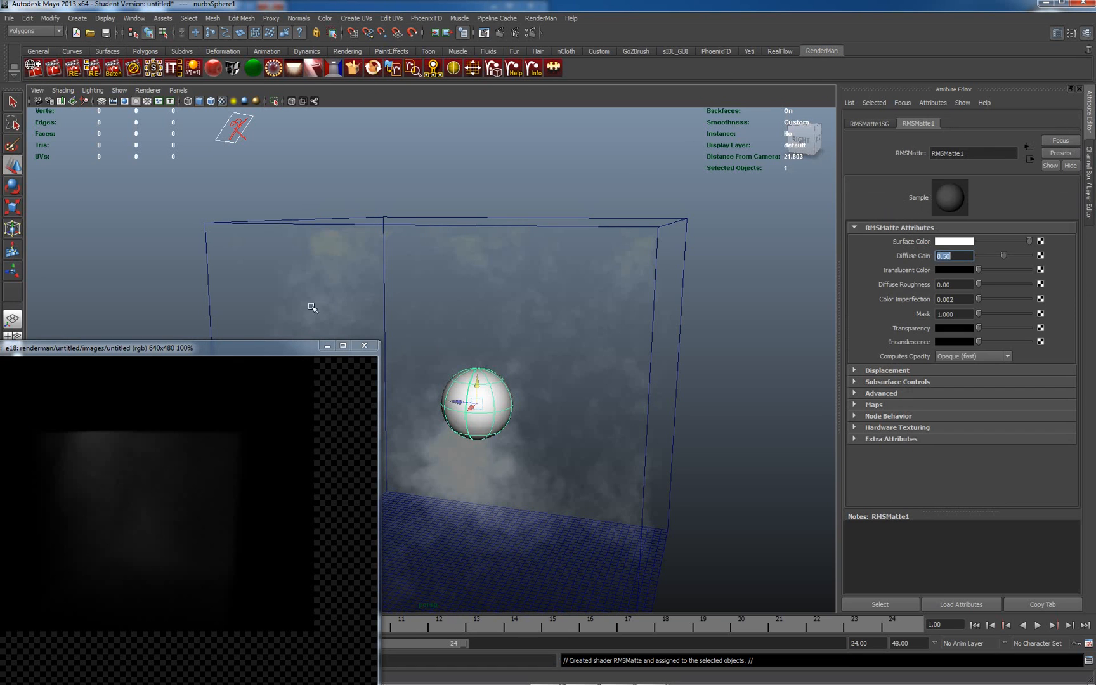
pyautogui.moveTo(277, 348); pyautogui.dragTo(951, 115)
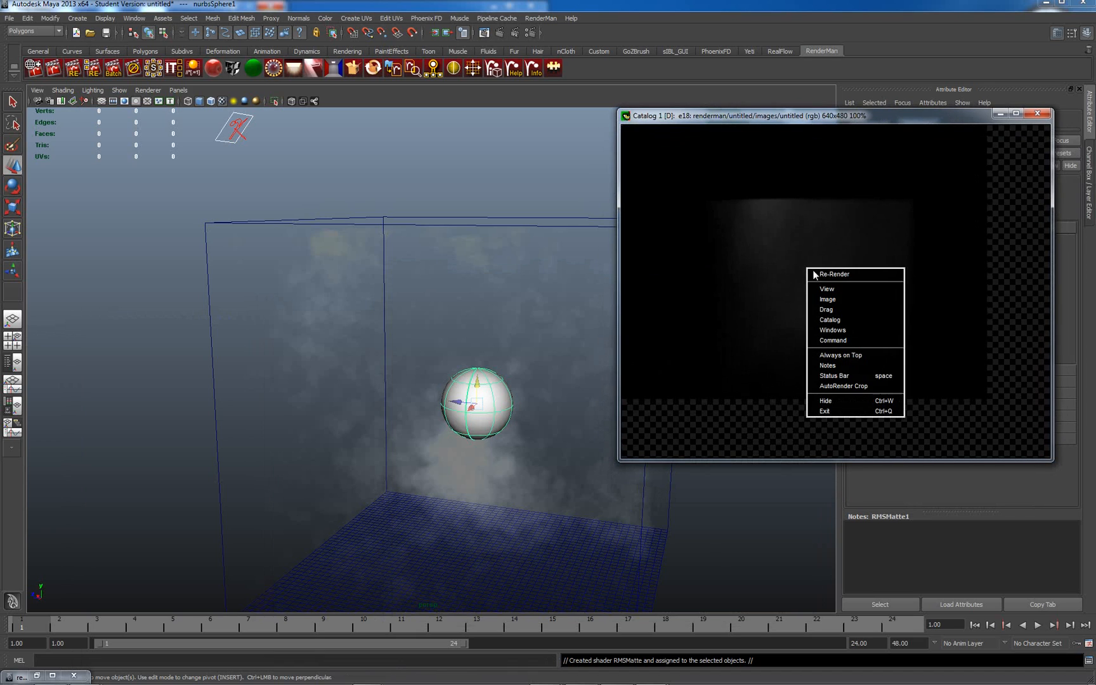
pyautogui.click(828, 274)
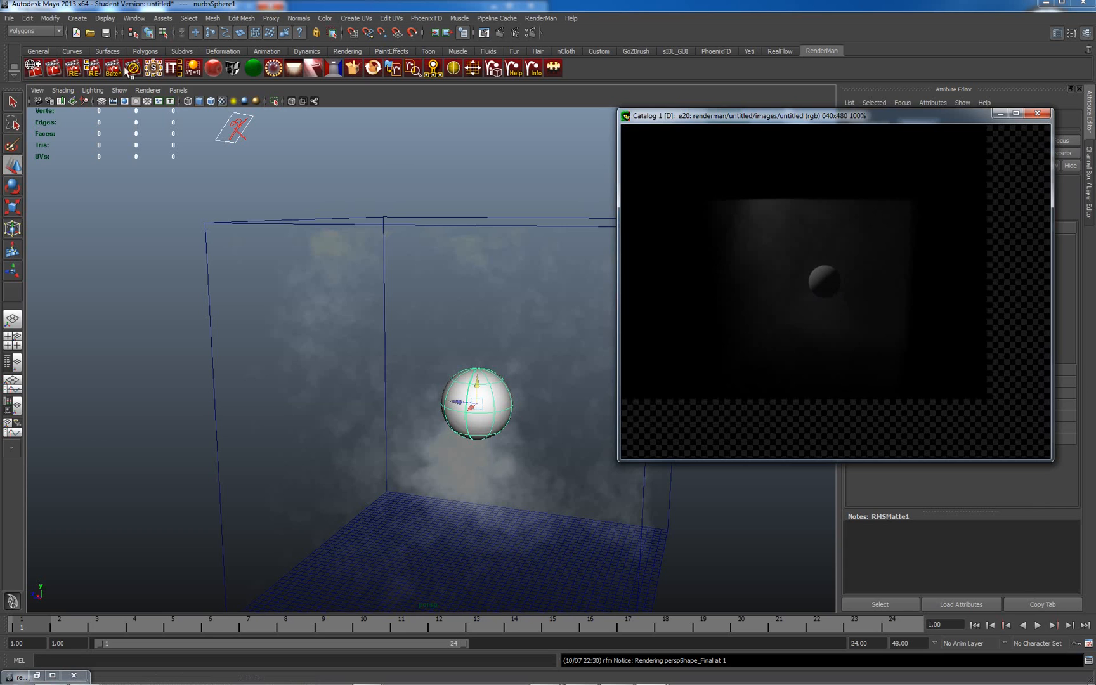
# Enable Ray Tracing in the RenderMan global features and re-render the scene.
pyautogui.click(33, 67)
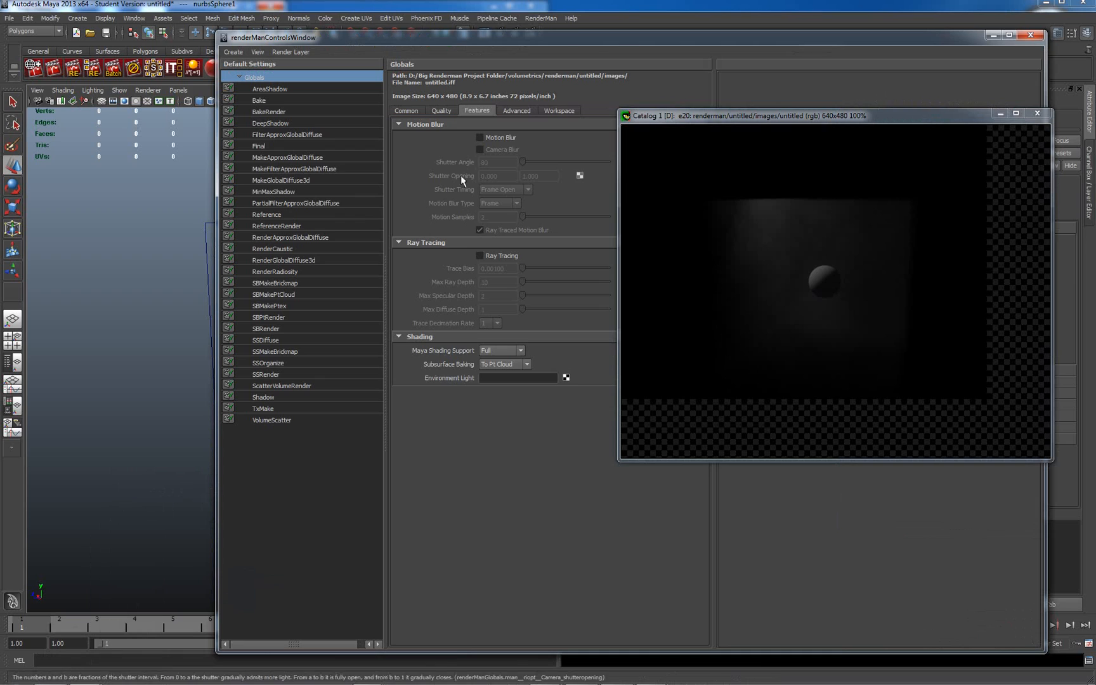
pyautogui.click(480, 255)
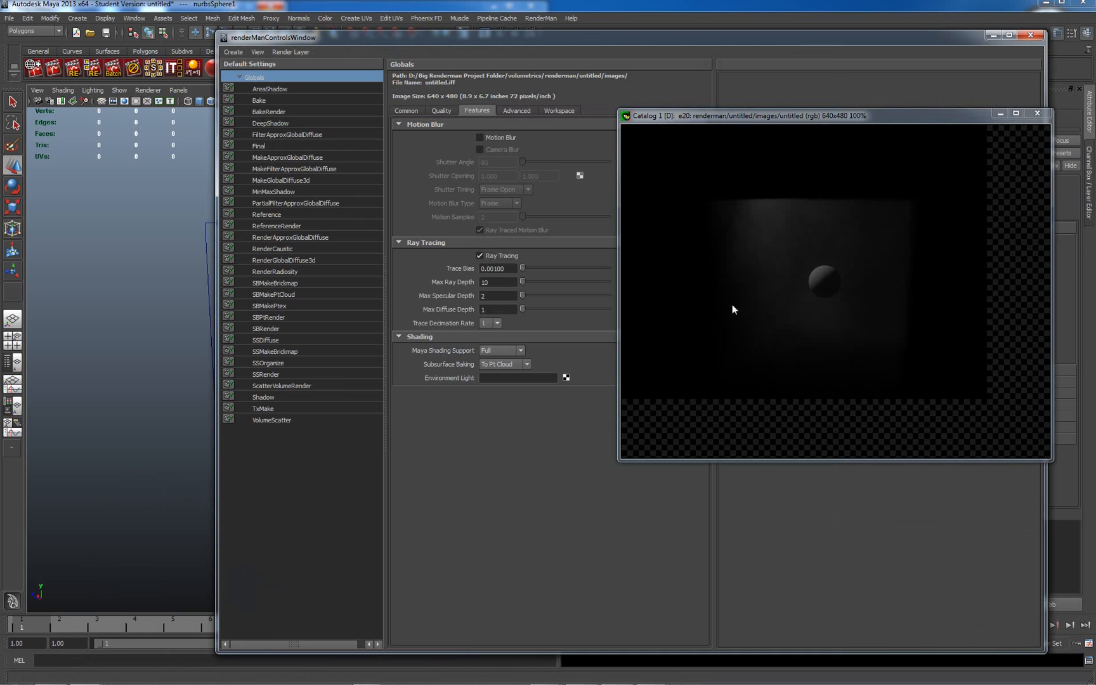
pyautogui.rightClick(812, 245)
pyautogui.click(820, 251)
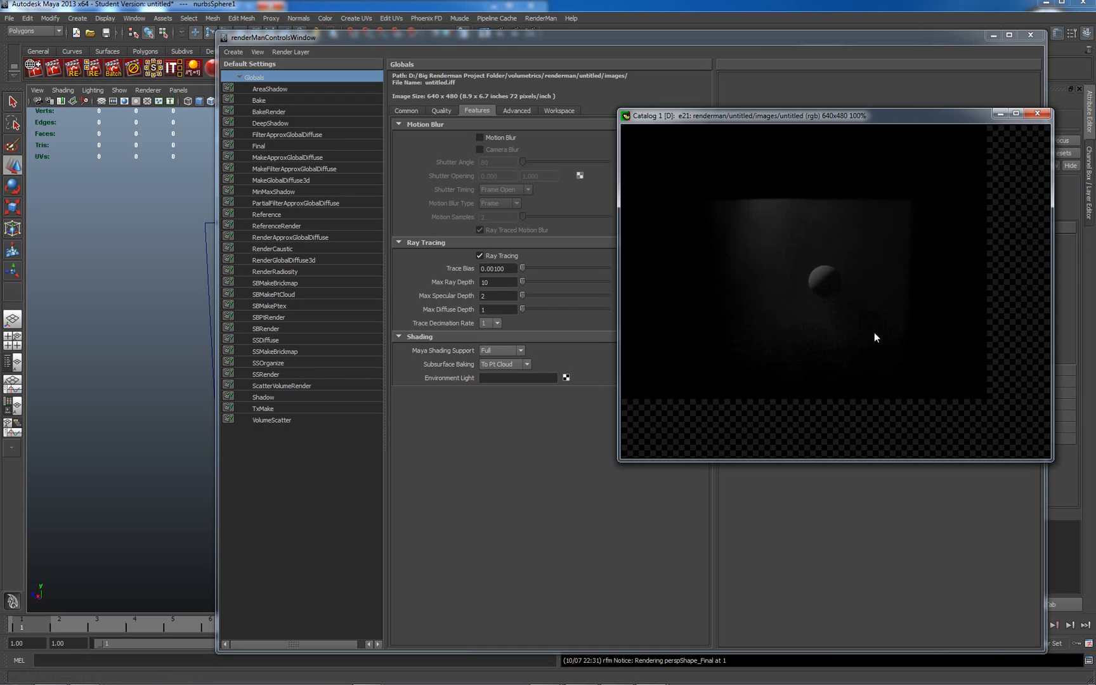
# Compare the e20 and e21 renders in the catalog to examine the effect of ray tracing on the sphere's shadow.
pyautogui.moveTo(743, 680)
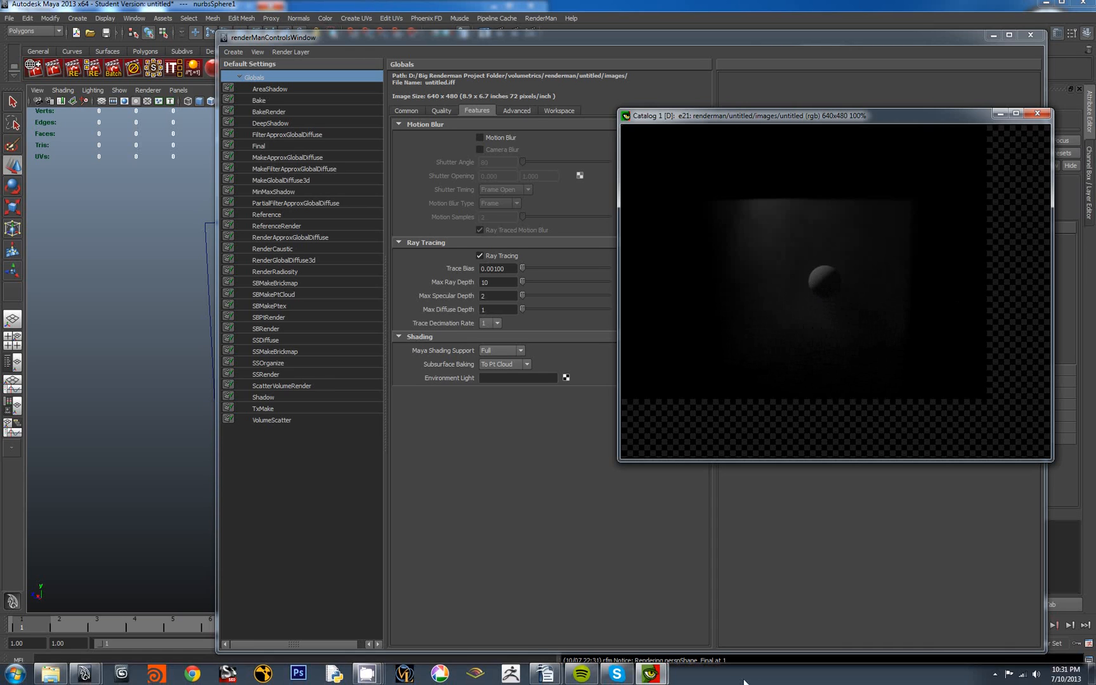
pyautogui.click(654, 674)
pyautogui.click(706, 620)
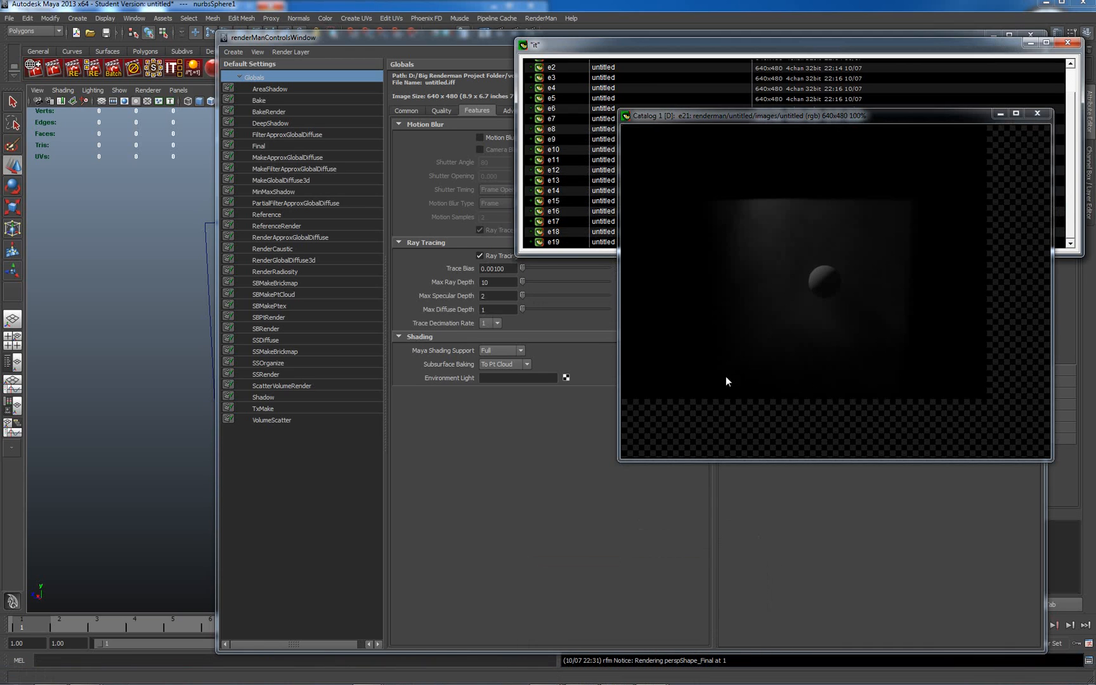
pyautogui.click(746, 116)
pyautogui.moveTo(639, 117); pyautogui.dragTo(136, 127)
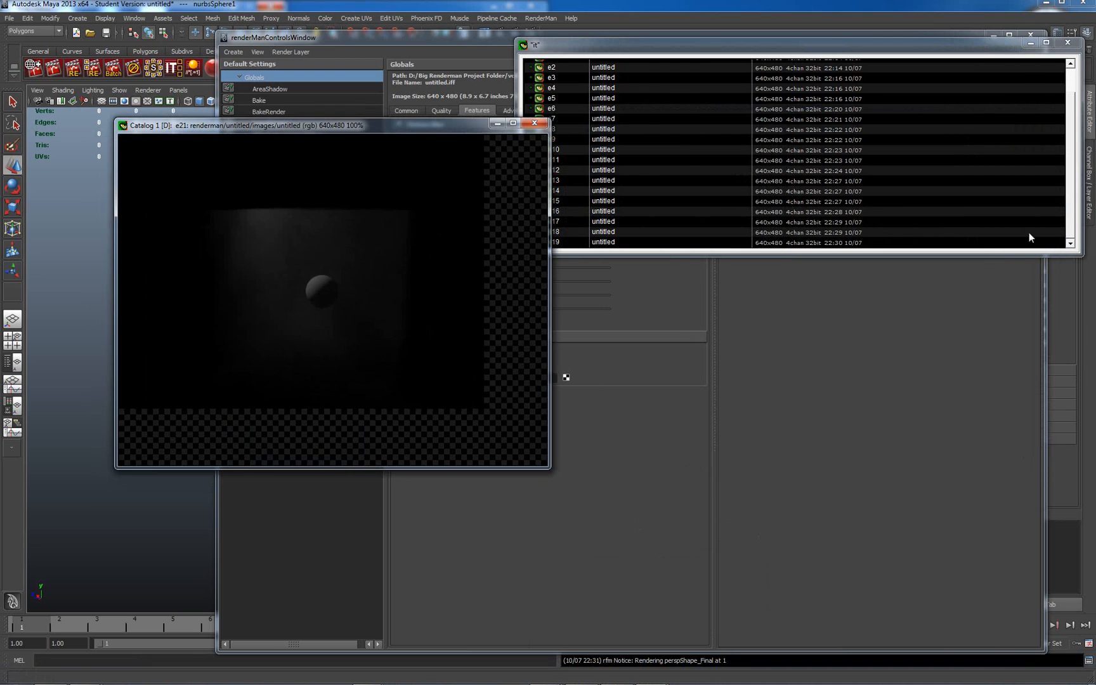
pyautogui.moveTo(1071, 217); pyautogui.dragTo(1075, 236)
pyautogui.click(829, 234)
pyautogui.click(825, 243)
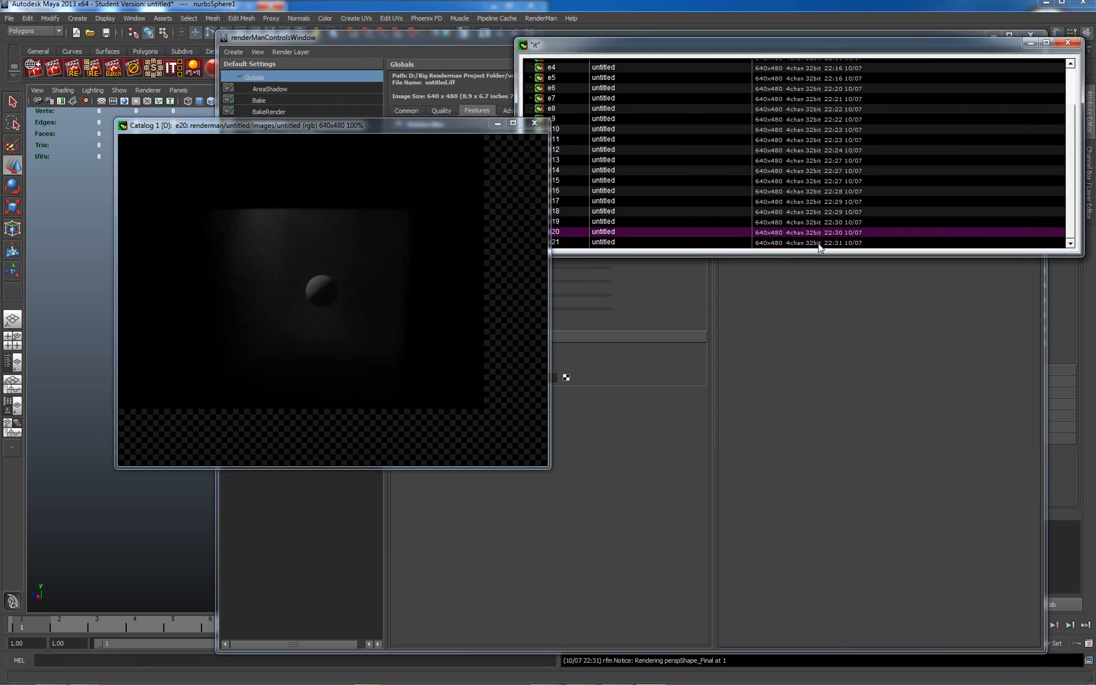
pyautogui.click(813, 233)
pyautogui.click(775, 244)
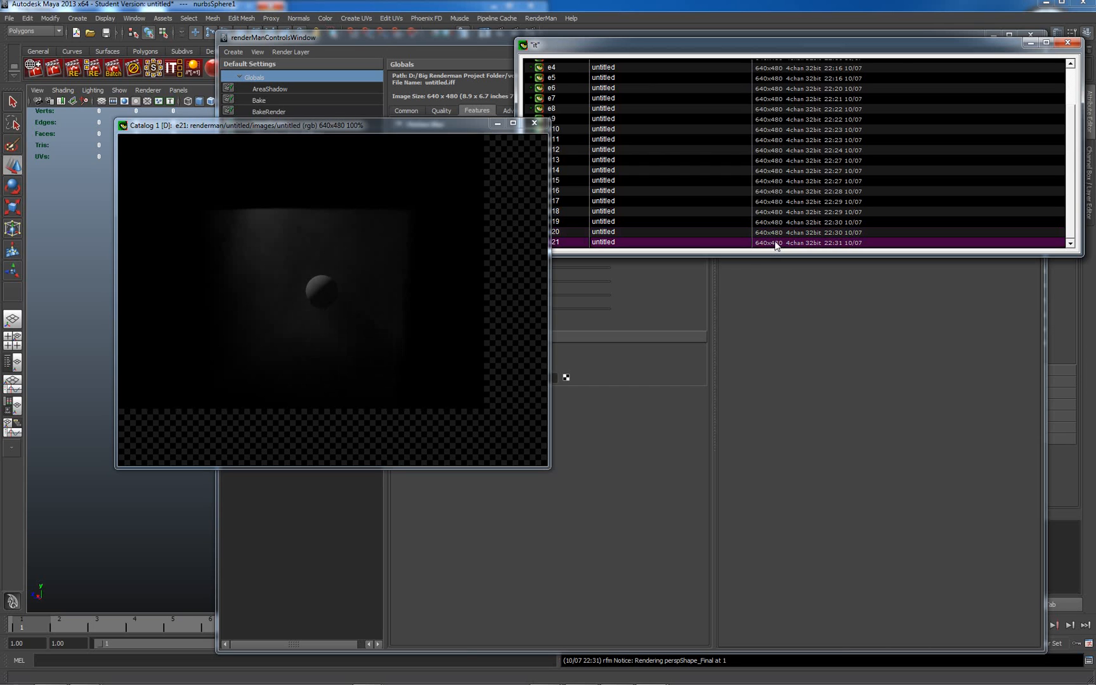
# Clear the render settings out of the way, set the RMS area light's Intensity to 8, and re-render.
pyautogui.moveTo(880, 41); pyautogui.dragTo(877, 45)
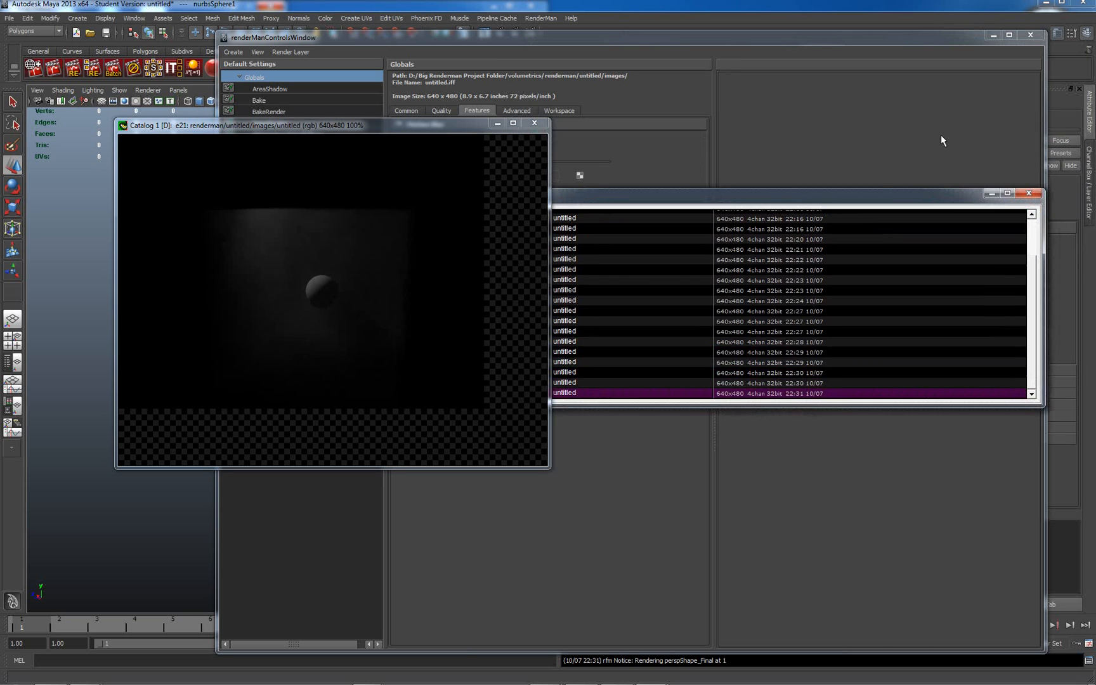
pyautogui.click(991, 37)
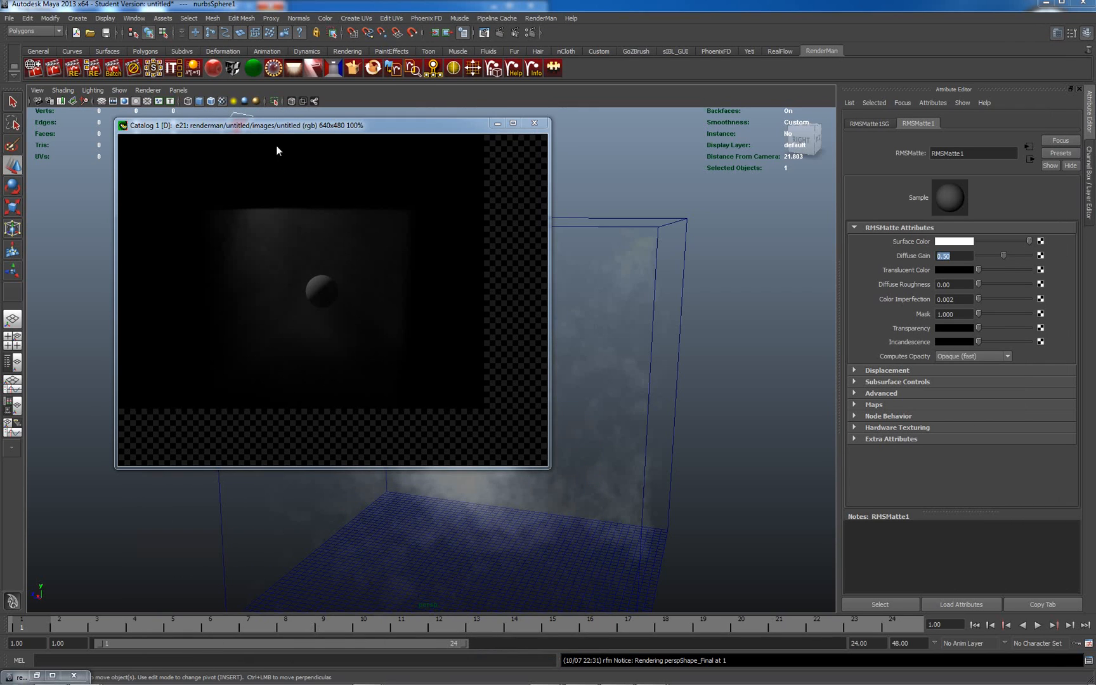
pyautogui.moveTo(285, 125); pyautogui.dragTo(341, 167)
pyautogui.click(246, 128)
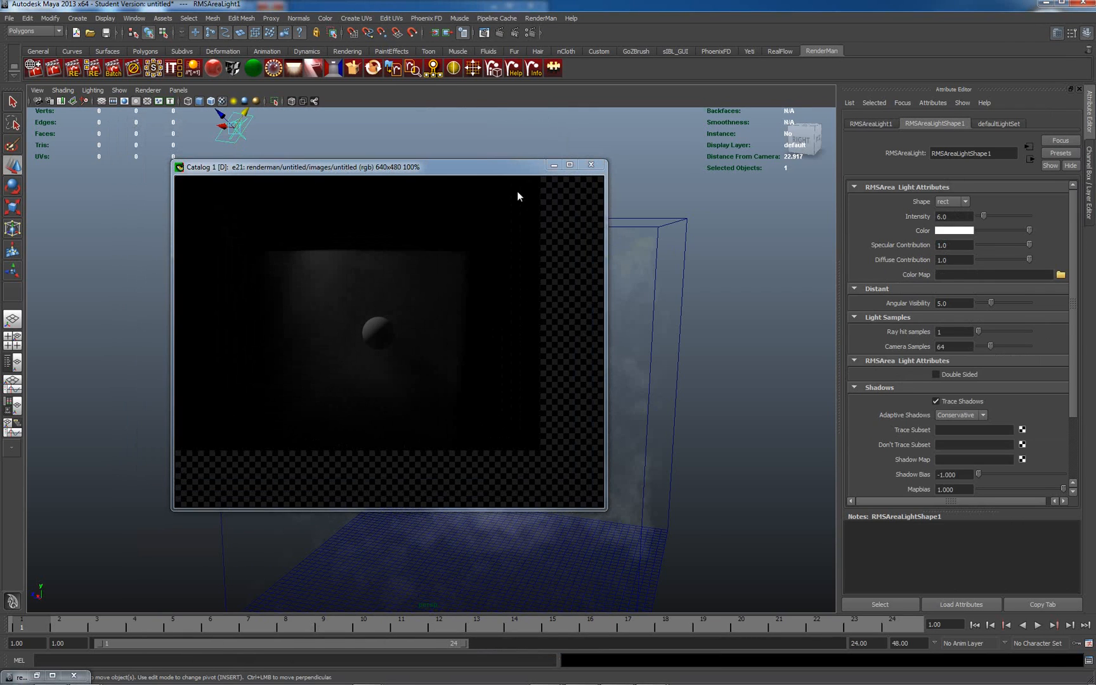
pyautogui.click(952, 216)
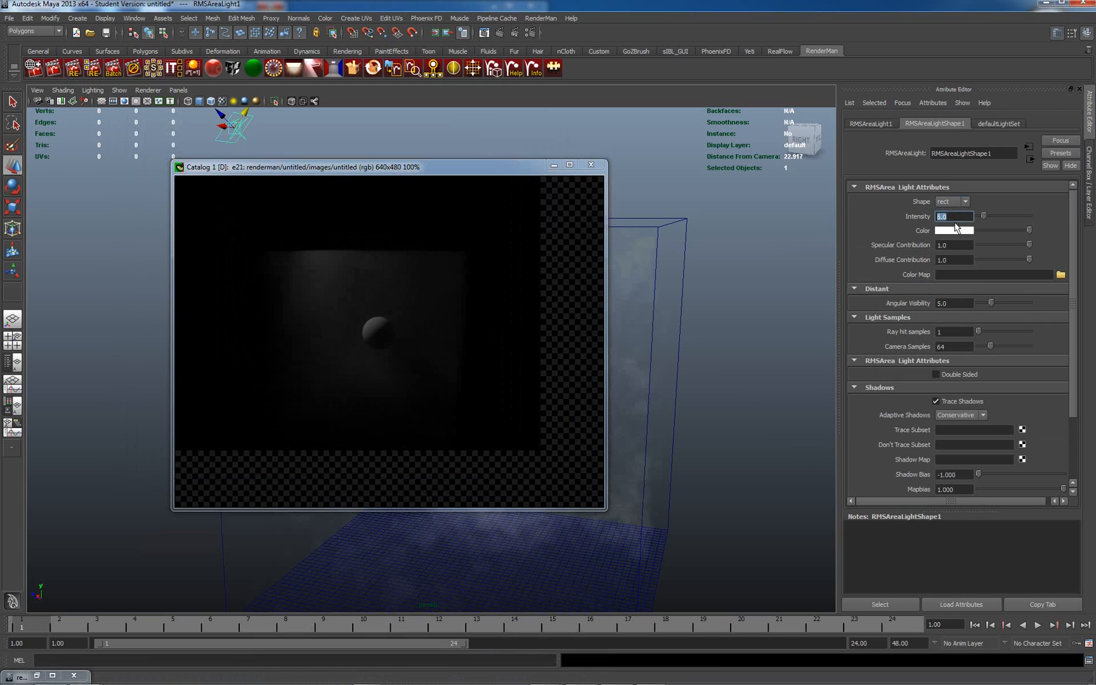
pyautogui.write('8')
pyautogui.press('Return')
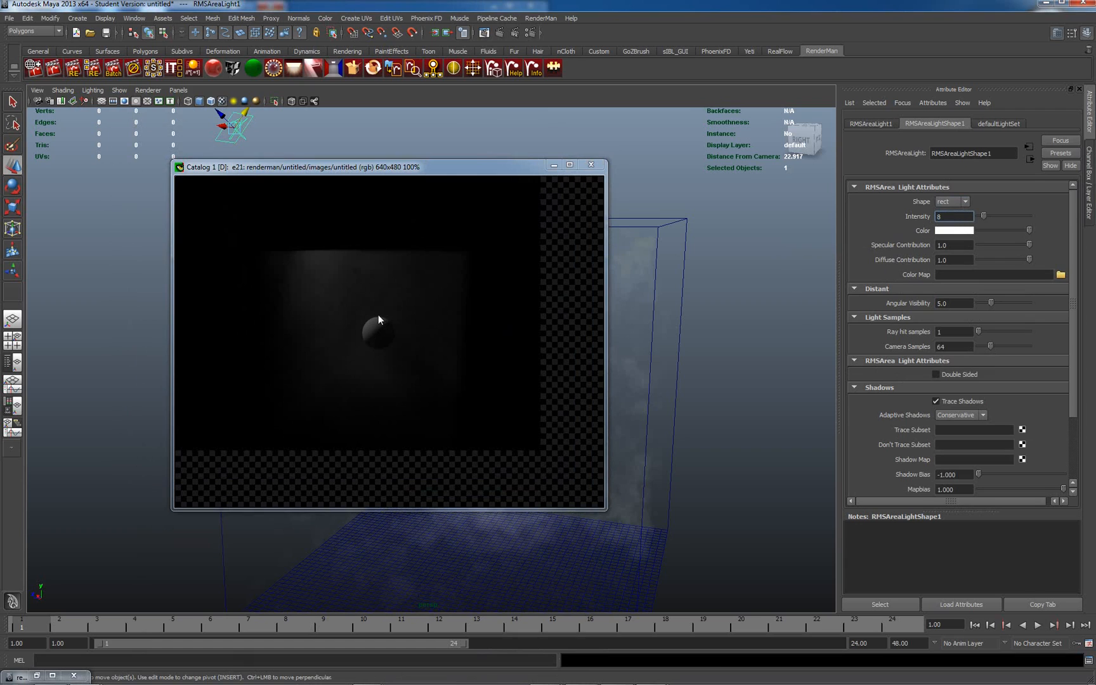
pyautogui.rightClick(379, 316)
pyautogui.click(394, 323)
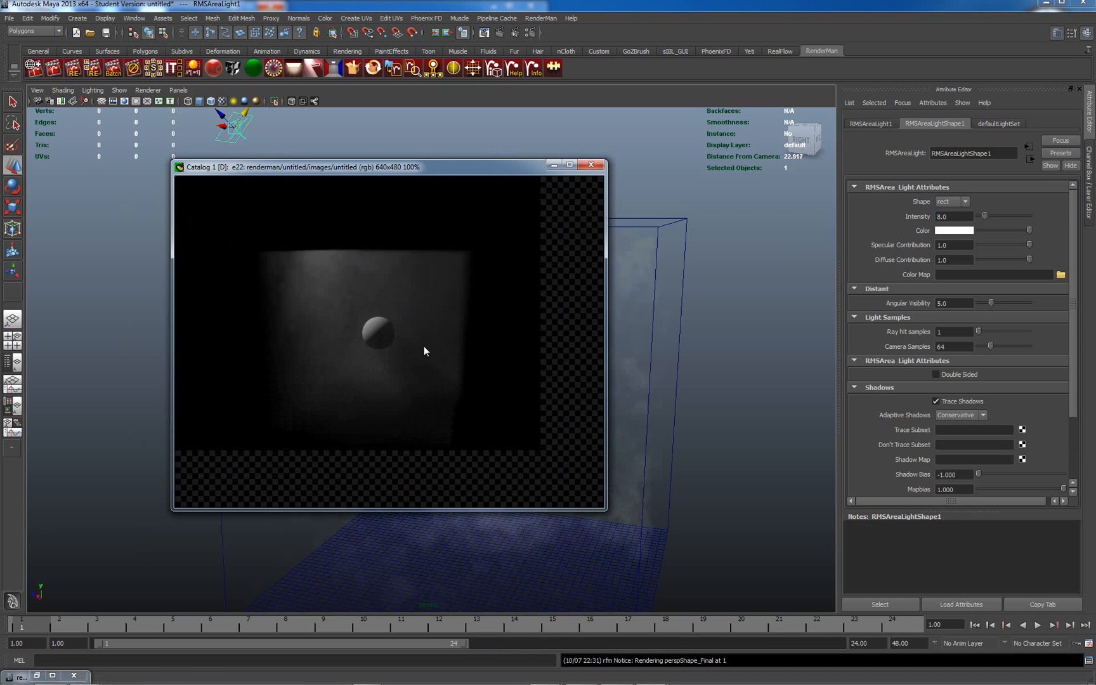
# Scale the area light down to about 0.43 and re-render the scene.
pyautogui.click(234, 126)
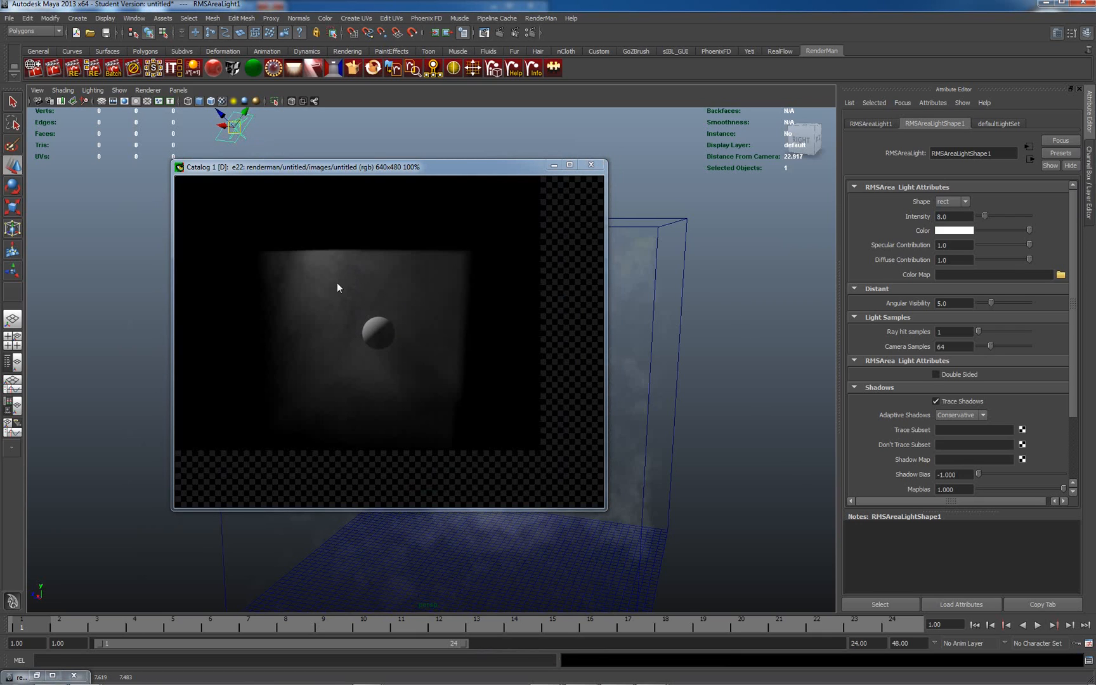
pyautogui.click(232, 125)
pyautogui.press('r')
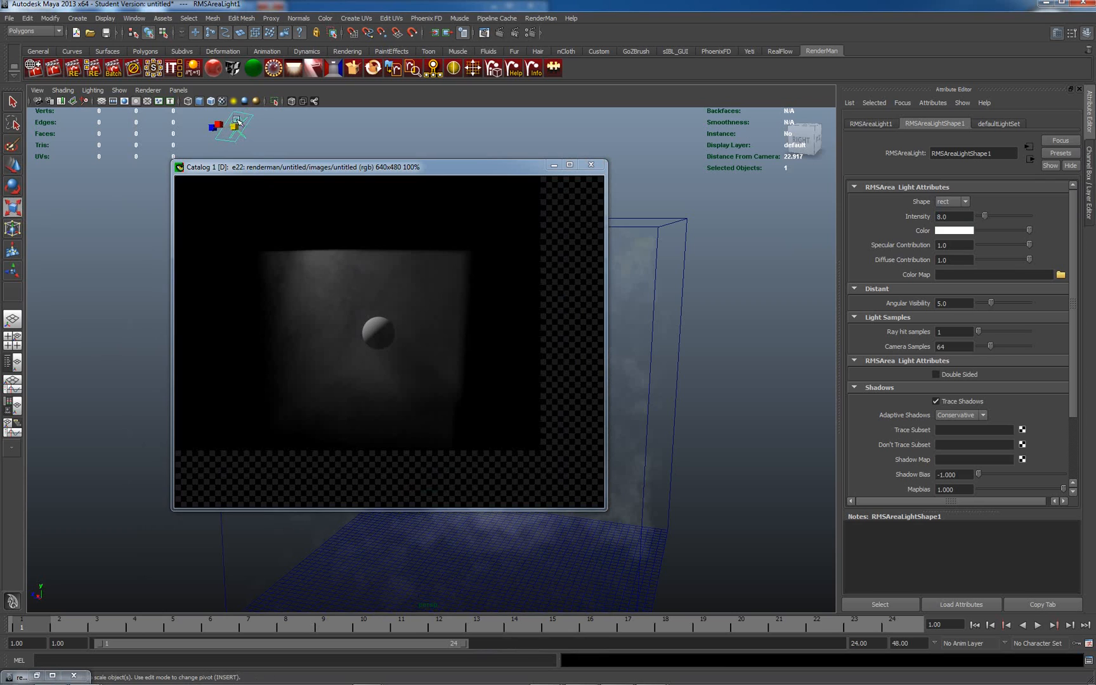
pyautogui.moveTo(236, 128); pyautogui.dragTo(105, 145)
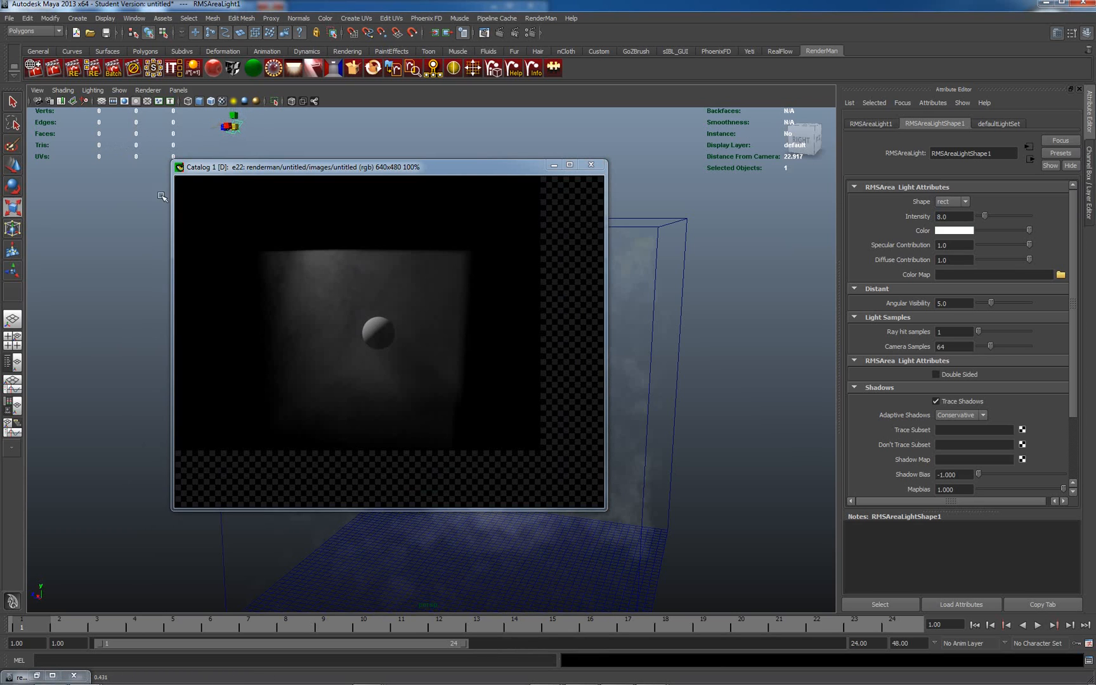
pyautogui.rightClick(376, 338)
pyautogui.click(411, 331)
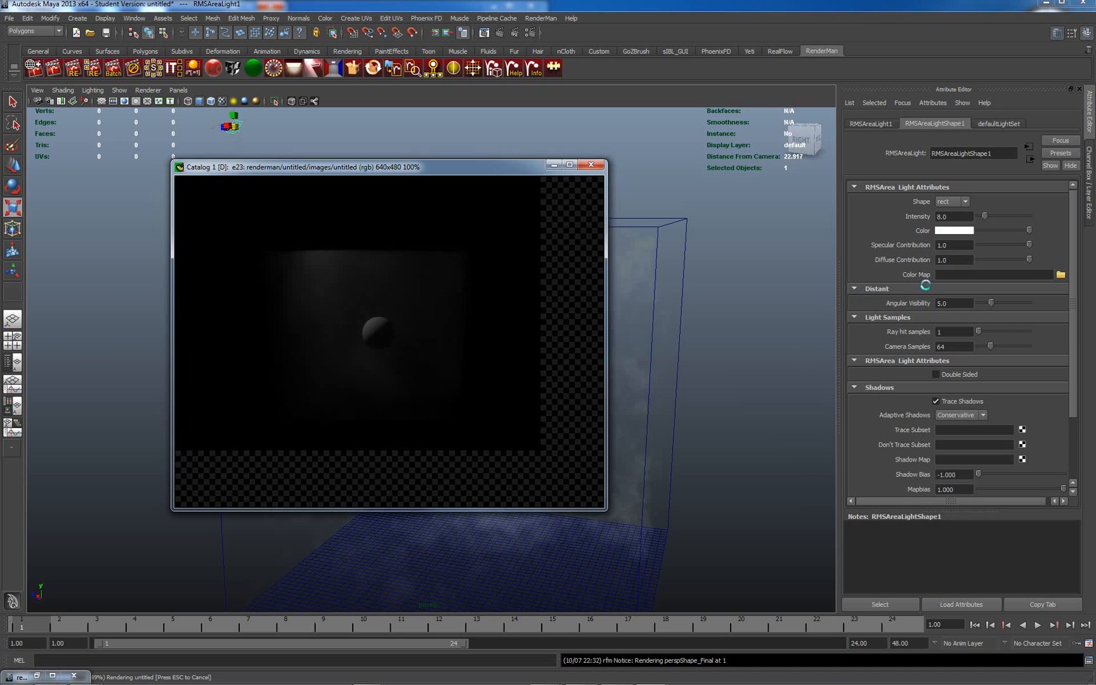
# Set the area light's Intensity to 10 and re-render the scene.
pyautogui.click(949, 217)
pyautogui.moveTo(950, 217); pyautogui.dragTo(927, 217)
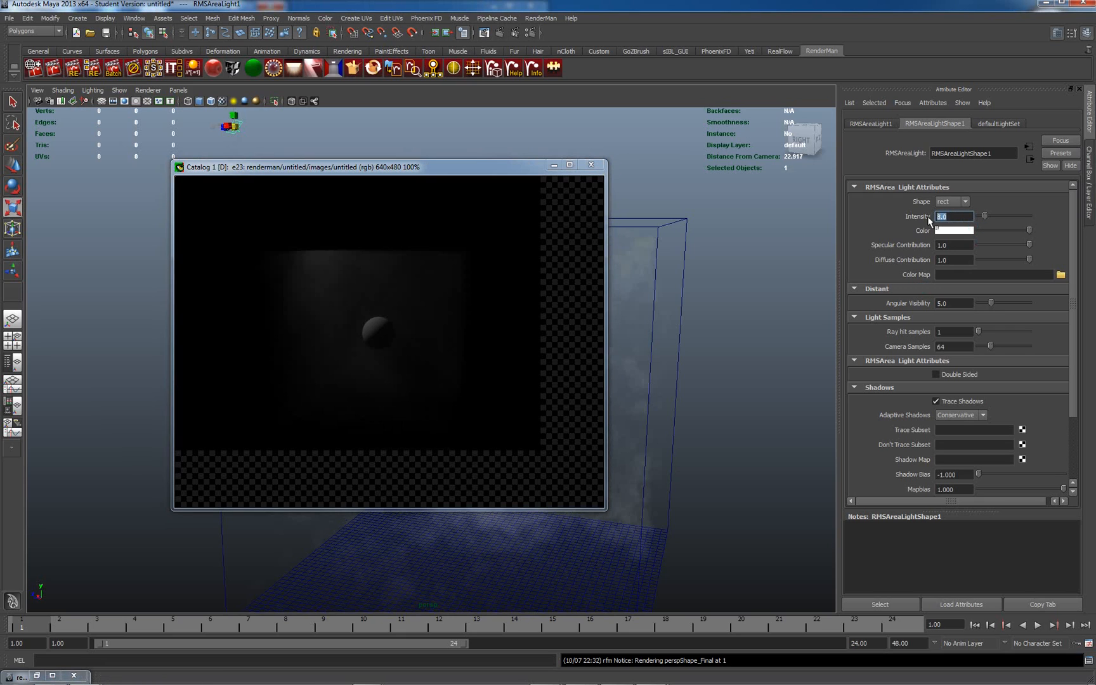
pyautogui.write('10')
pyautogui.press('Return')
pyautogui.rightClick(370, 322)
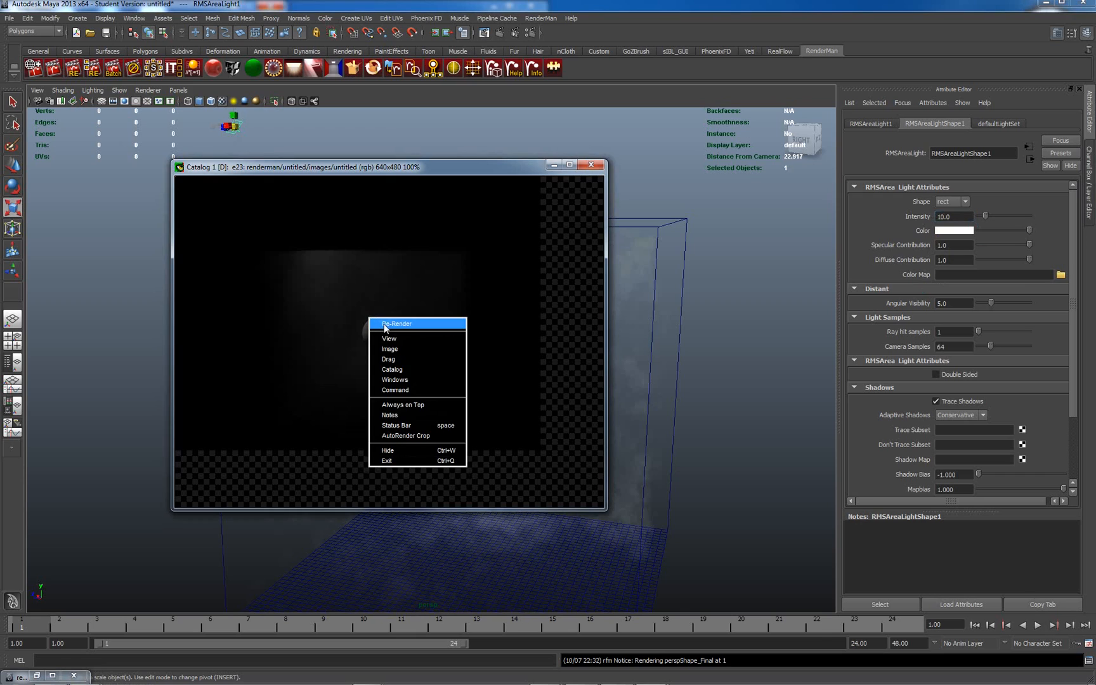
pyautogui.click(389, 323)
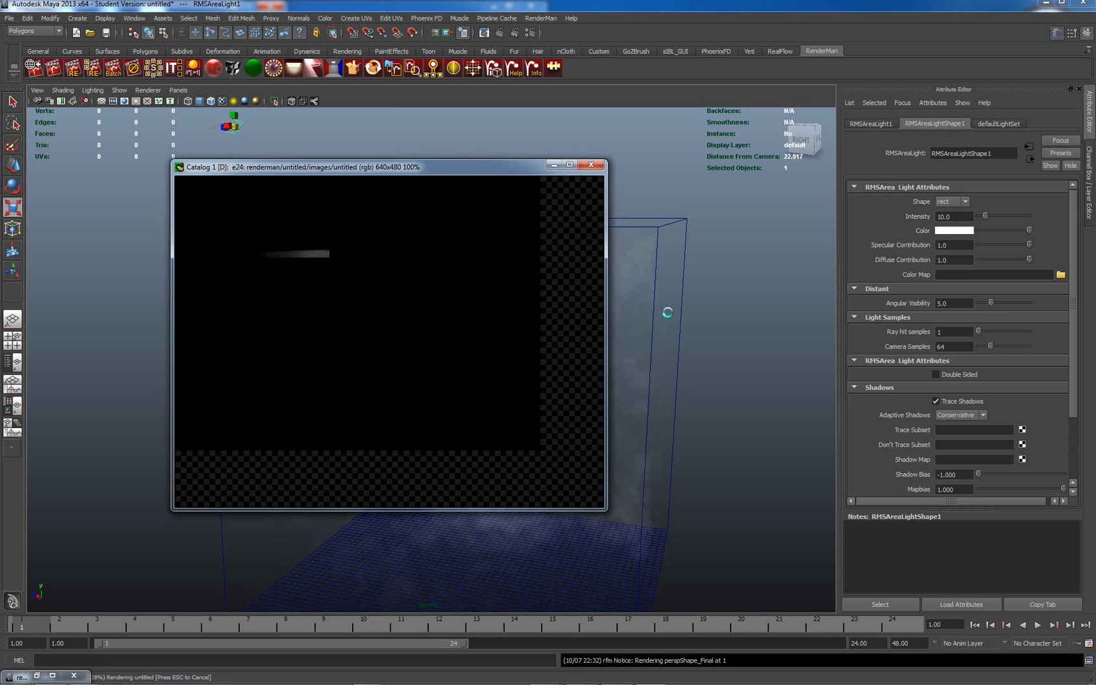